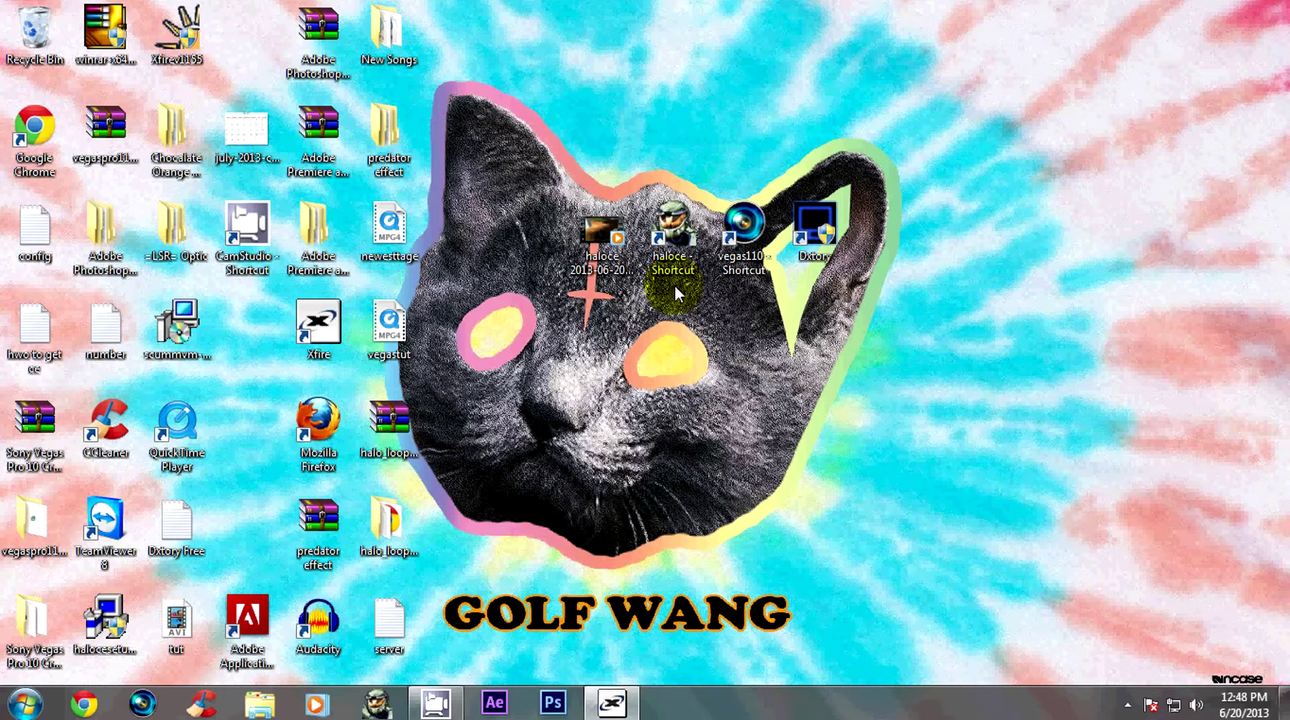
click(601, 232)
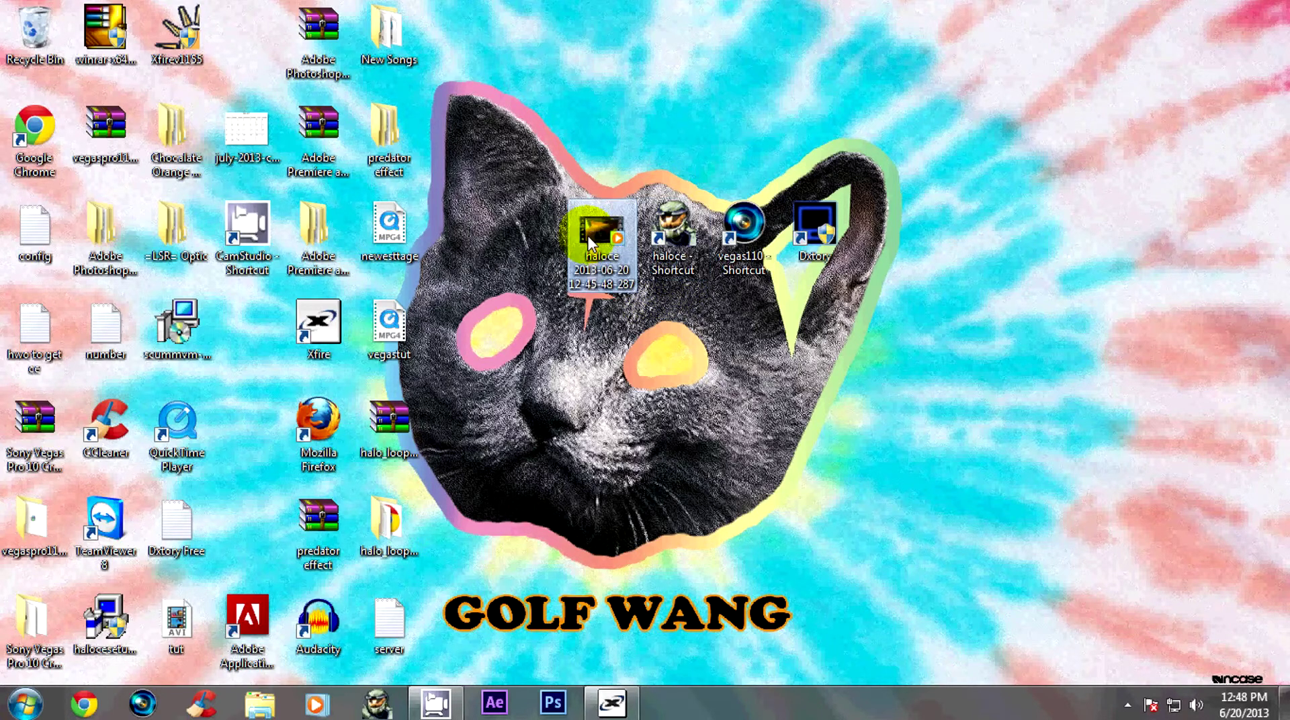
click(621, 340)
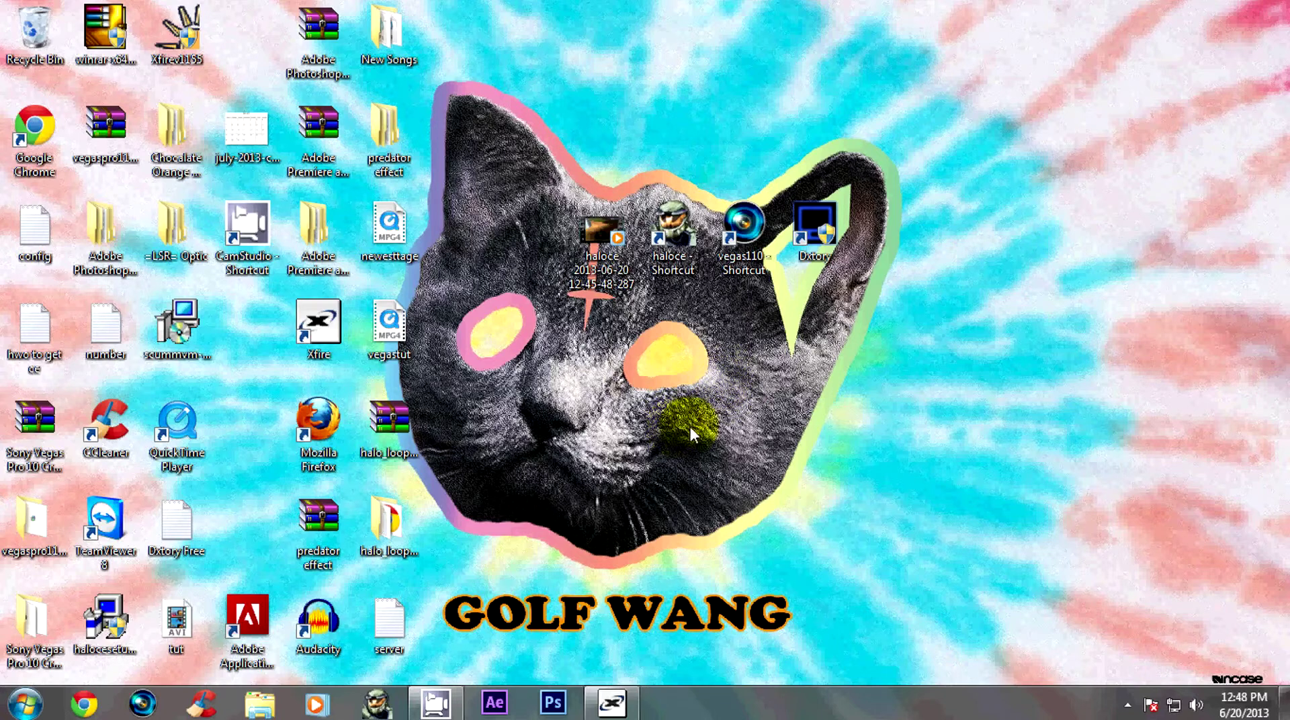
click(824, 239)
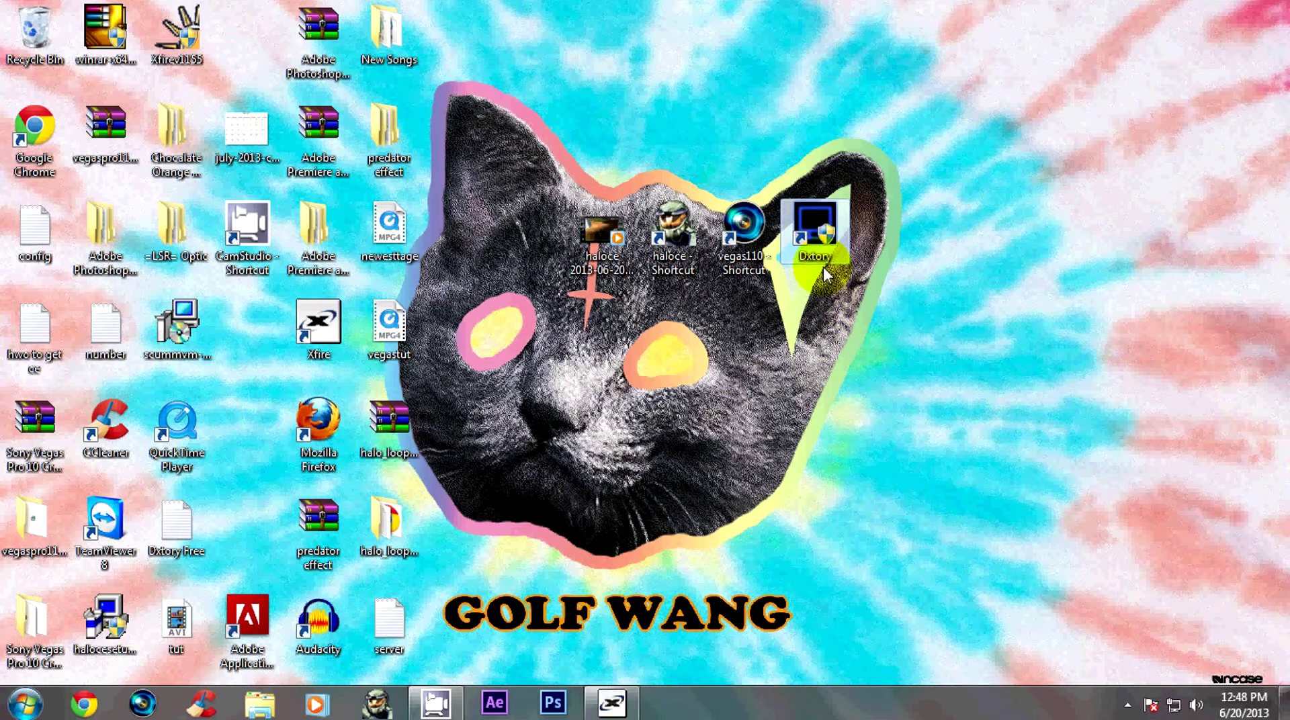
click(829, 314)
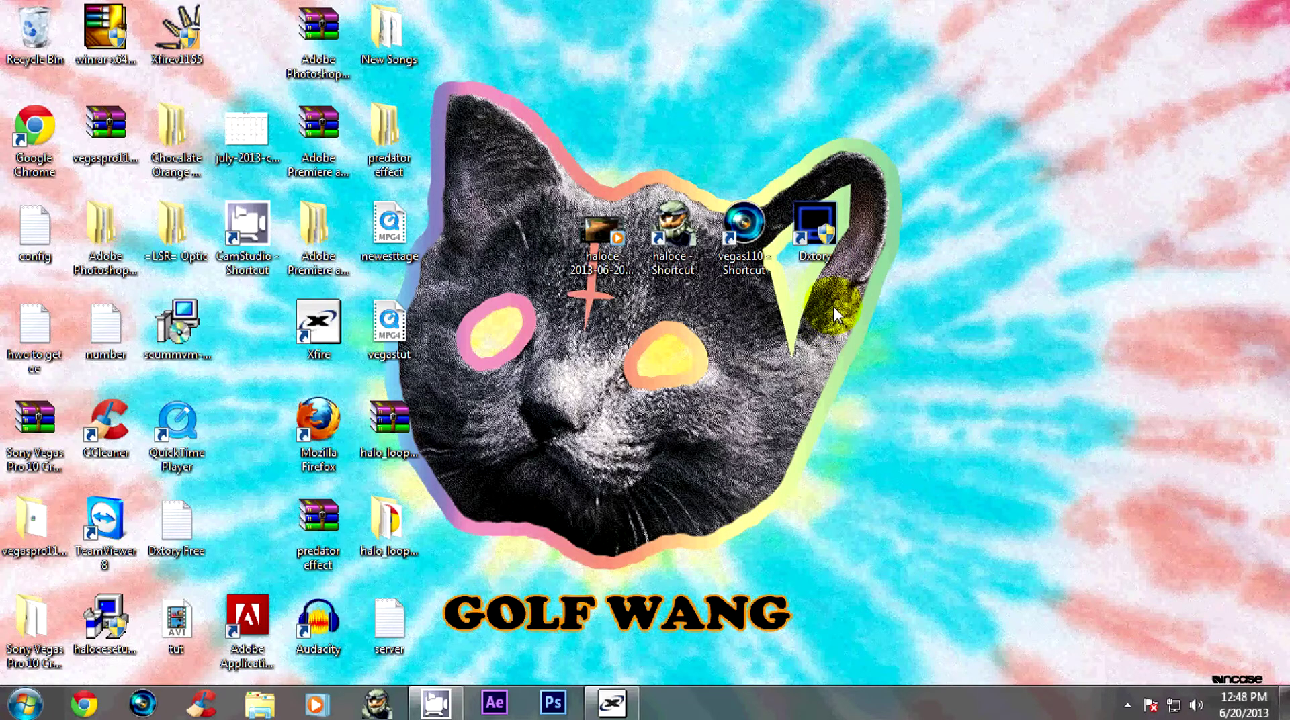
click(752, 258)
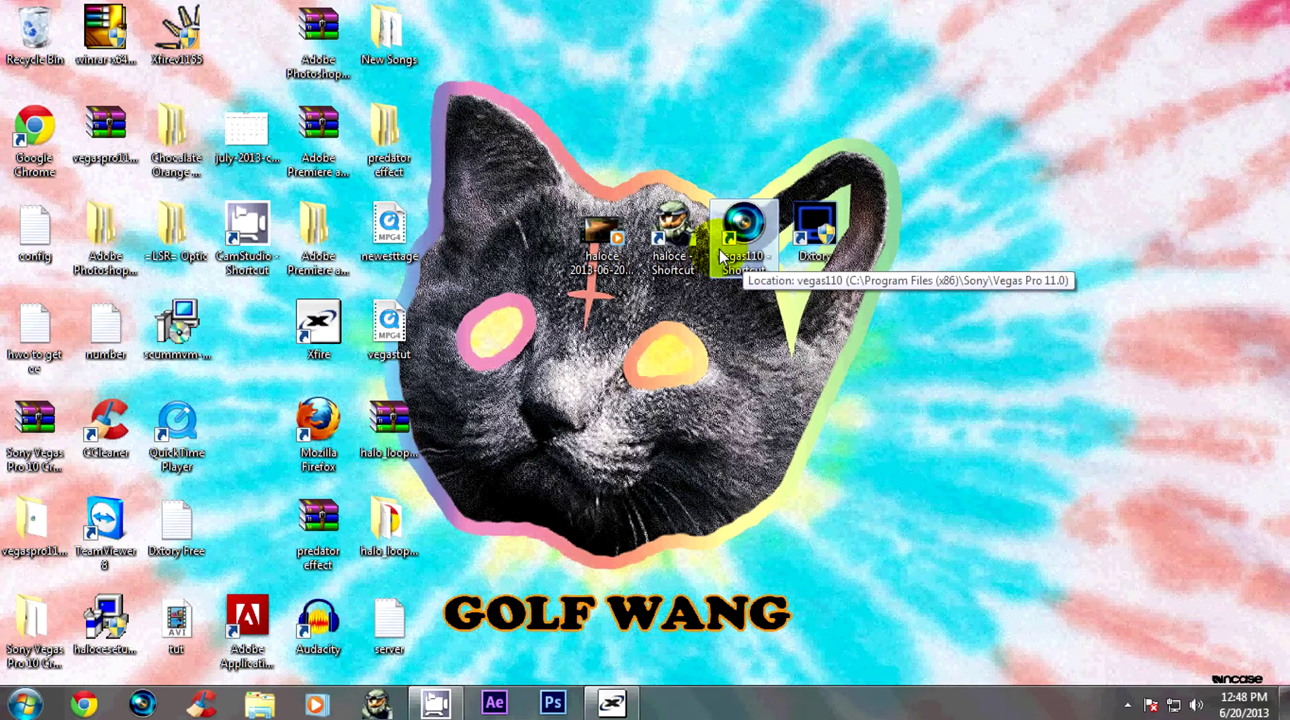
click(740, 310)
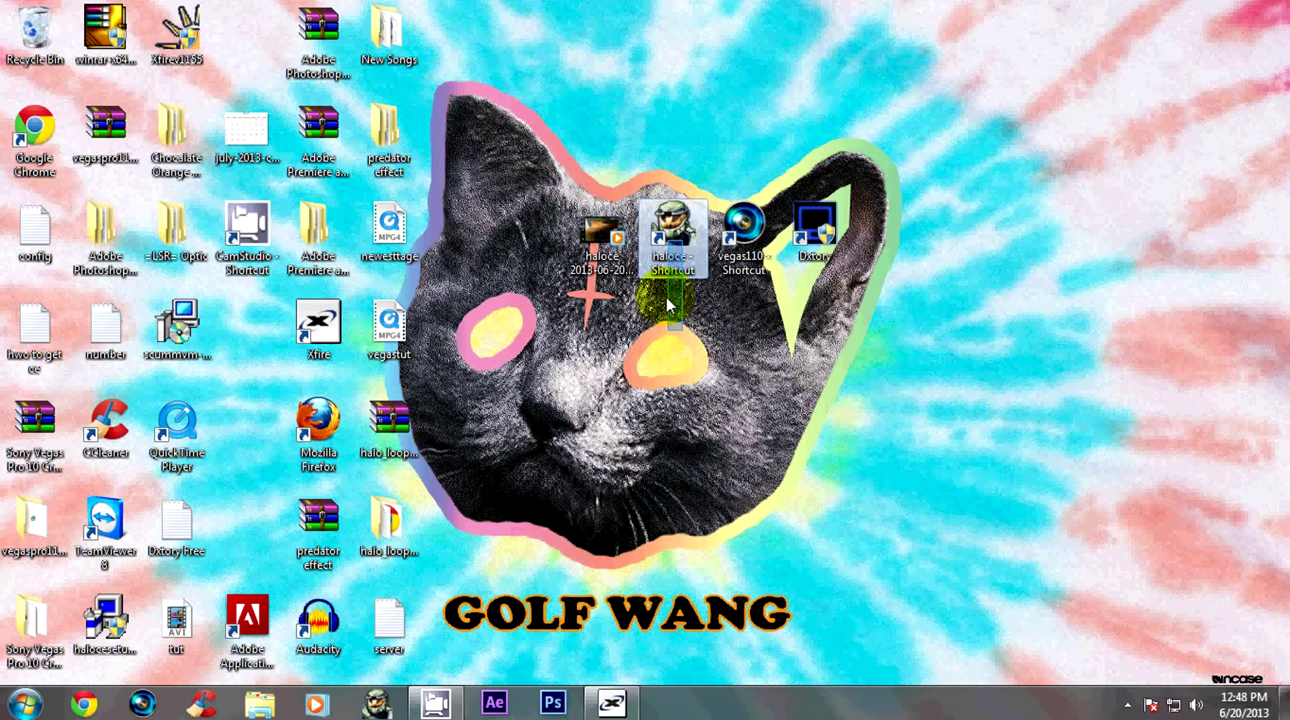
drag(665, 318, 682, 202)
click(602, 272)
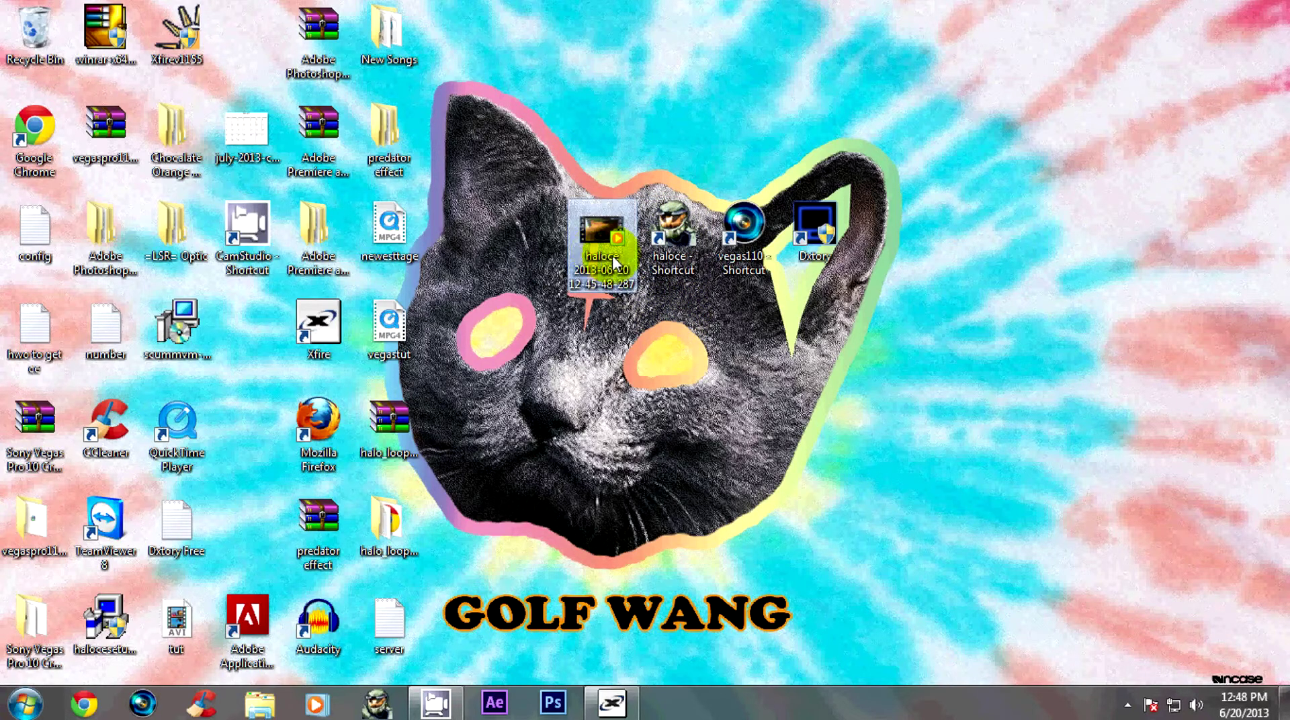
click(631, 320)
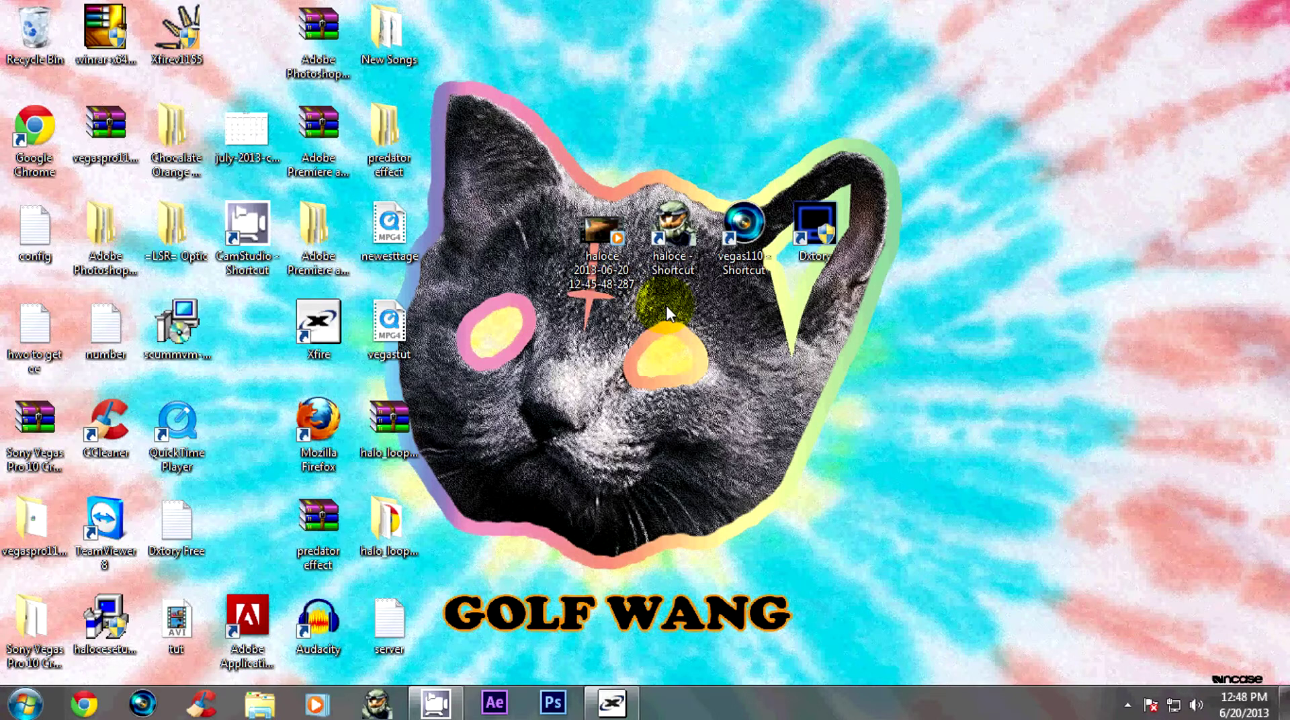
double_click(756, 220)
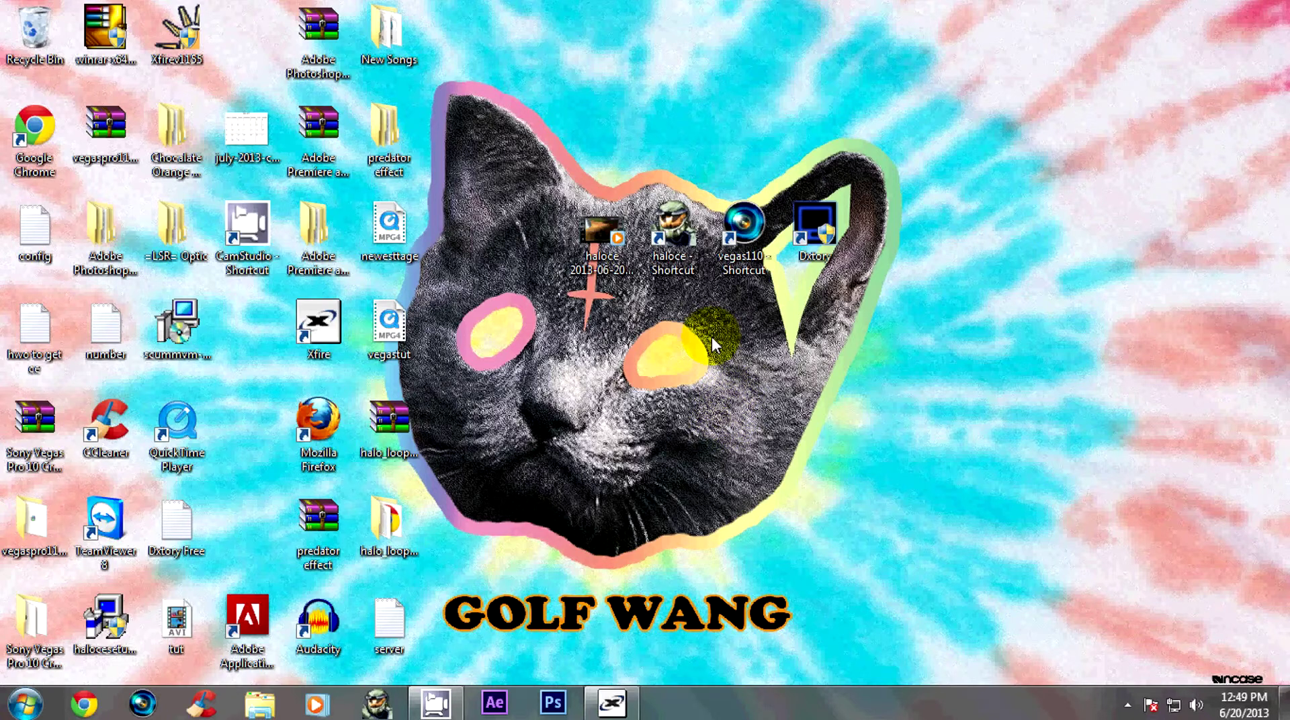
Run Dxtory as administrator and review the Halo profile's target, overlay, save folder and hotkey settings
right_click(813, 239)
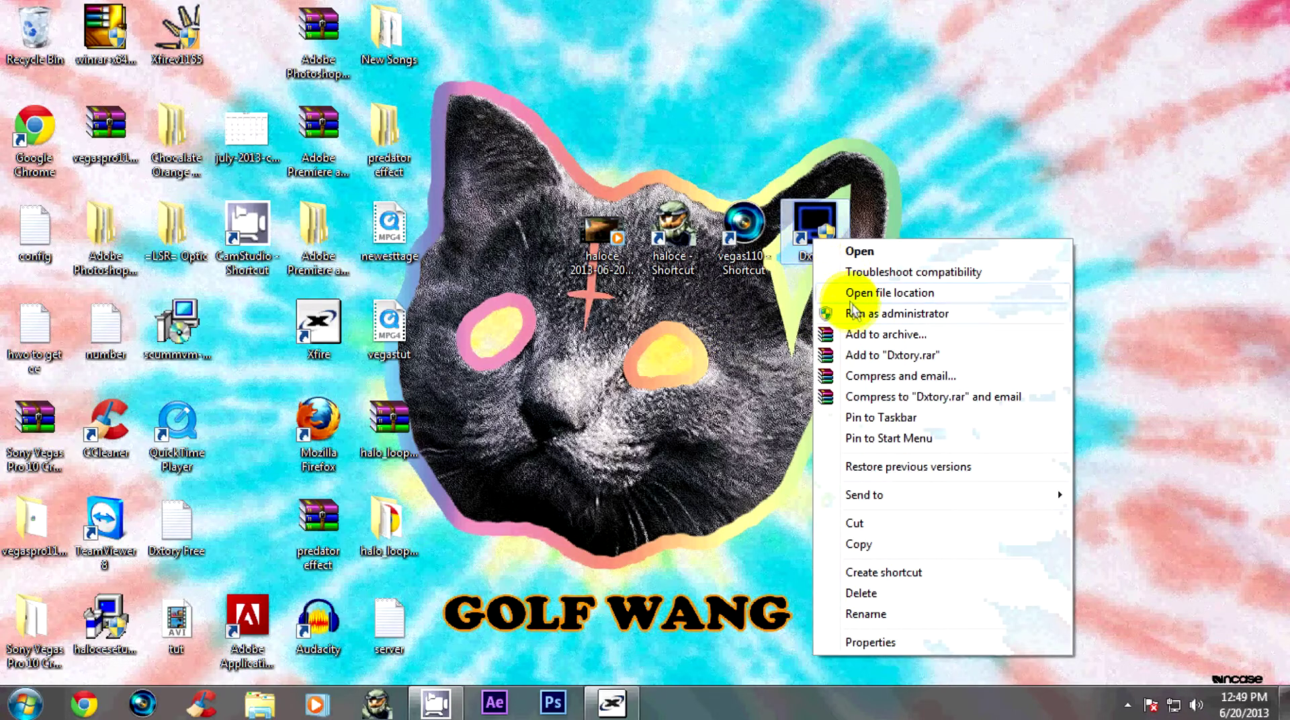
click(873, 314)
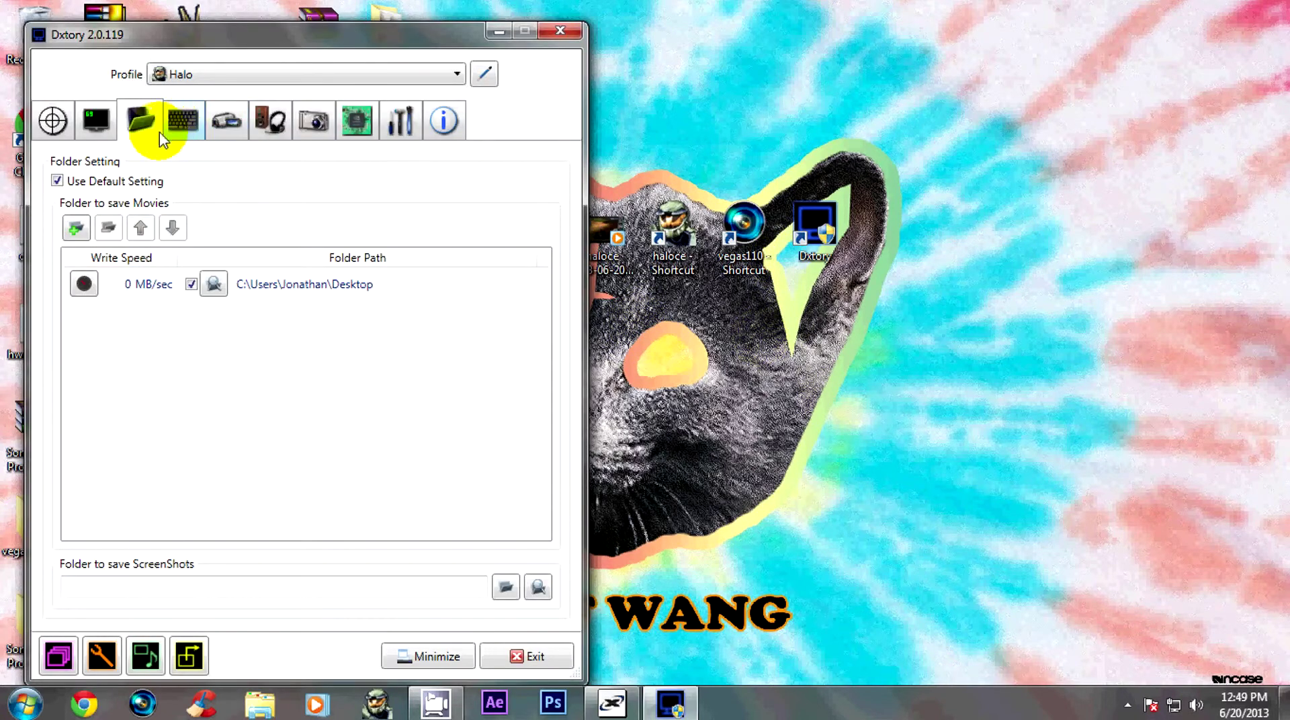
click(52, 120)
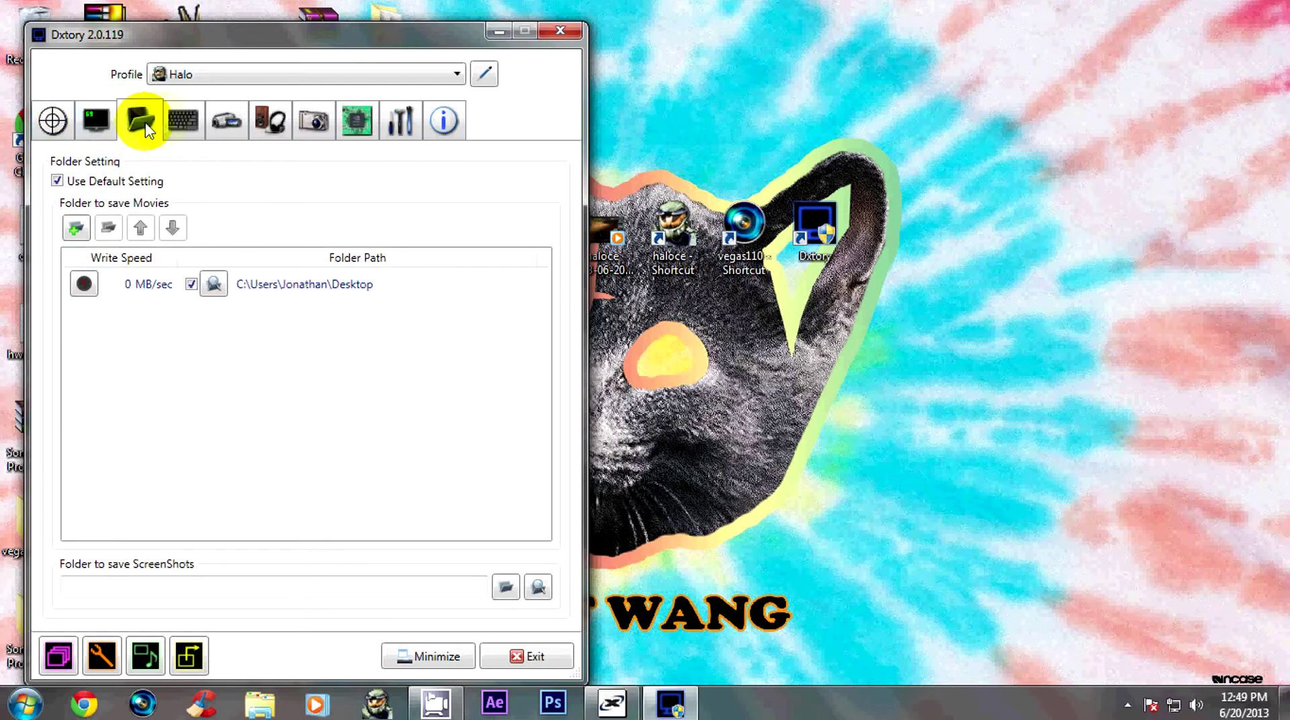
click(52, 120)
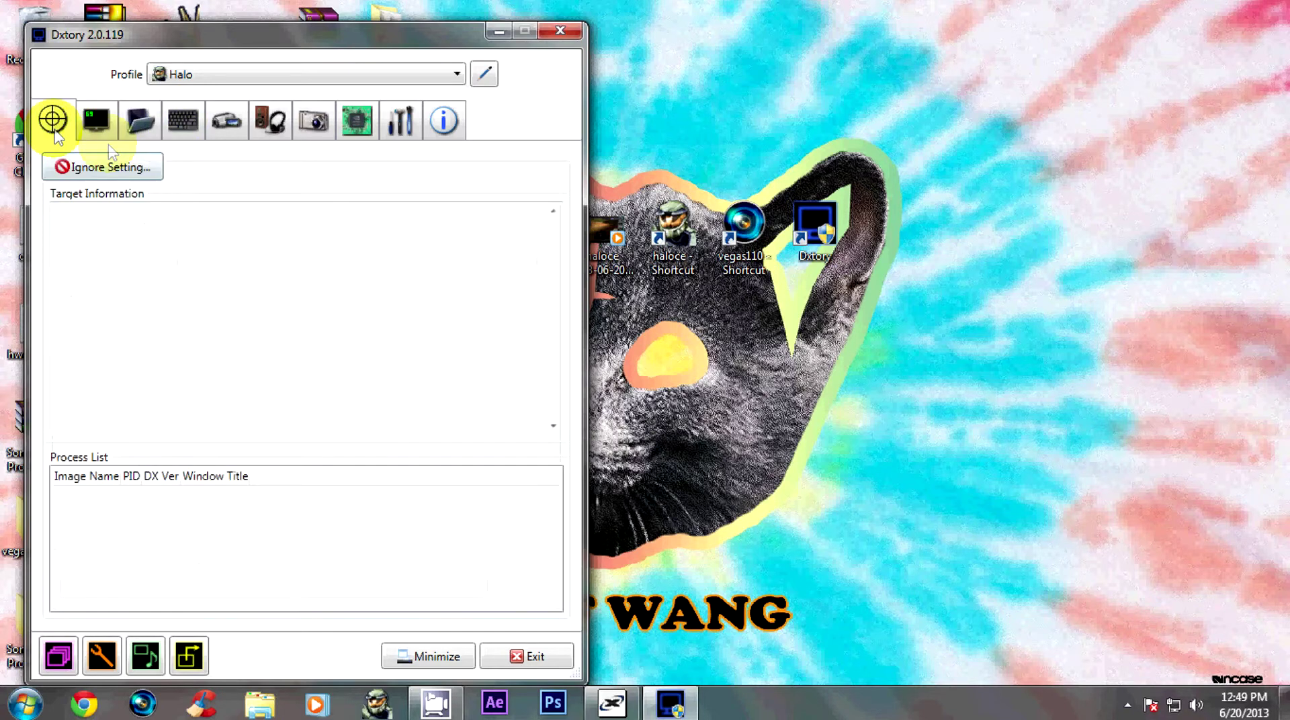
click(99, 121)
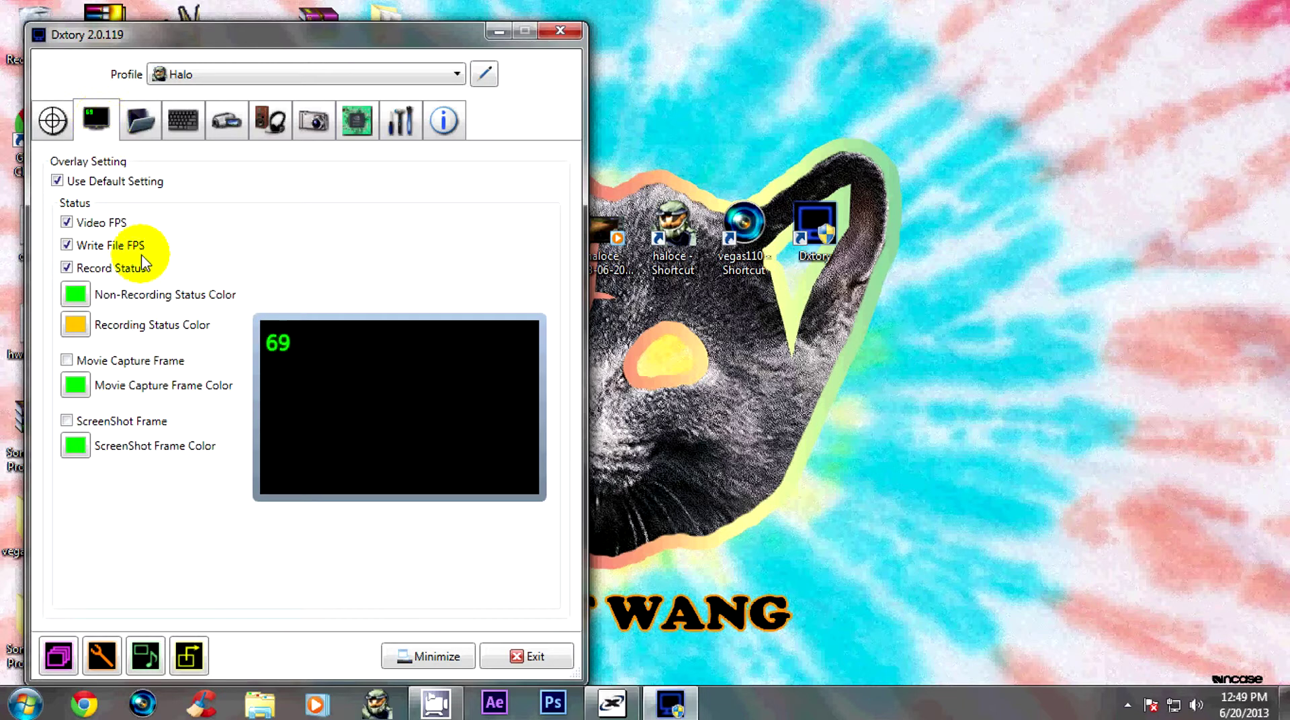
click(141, 123)
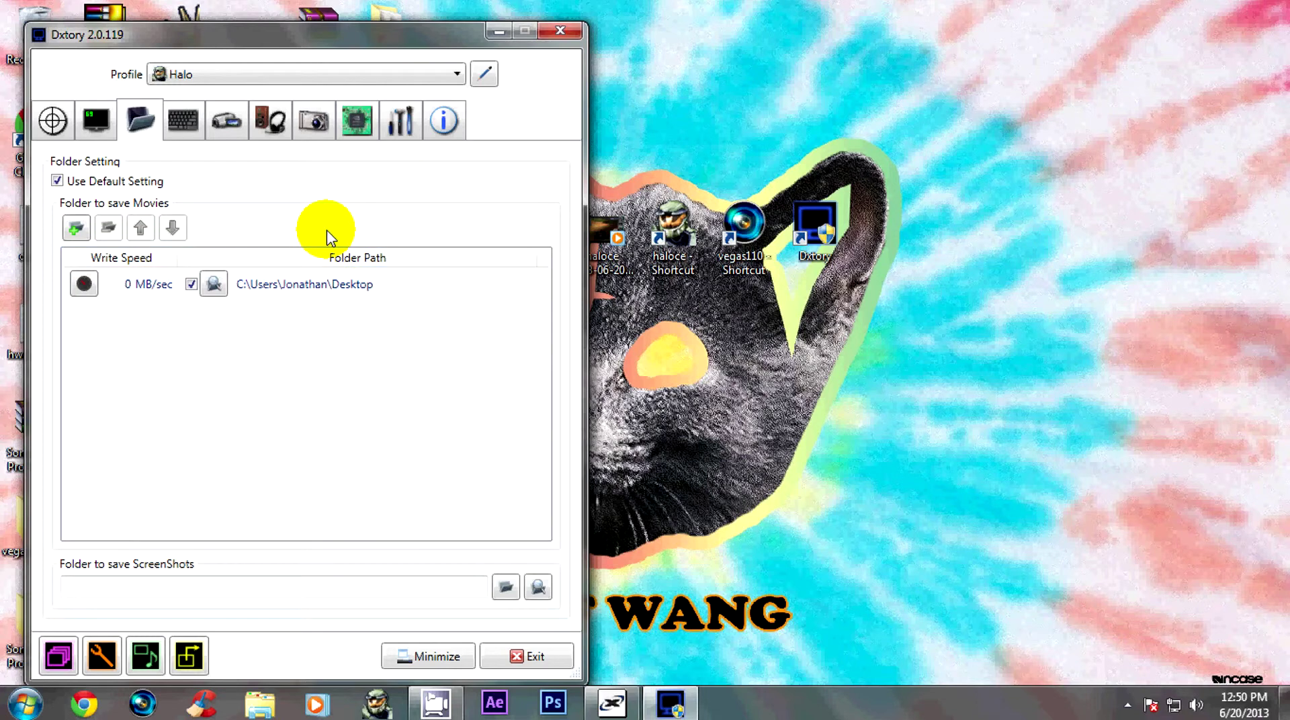
click(182, 121)
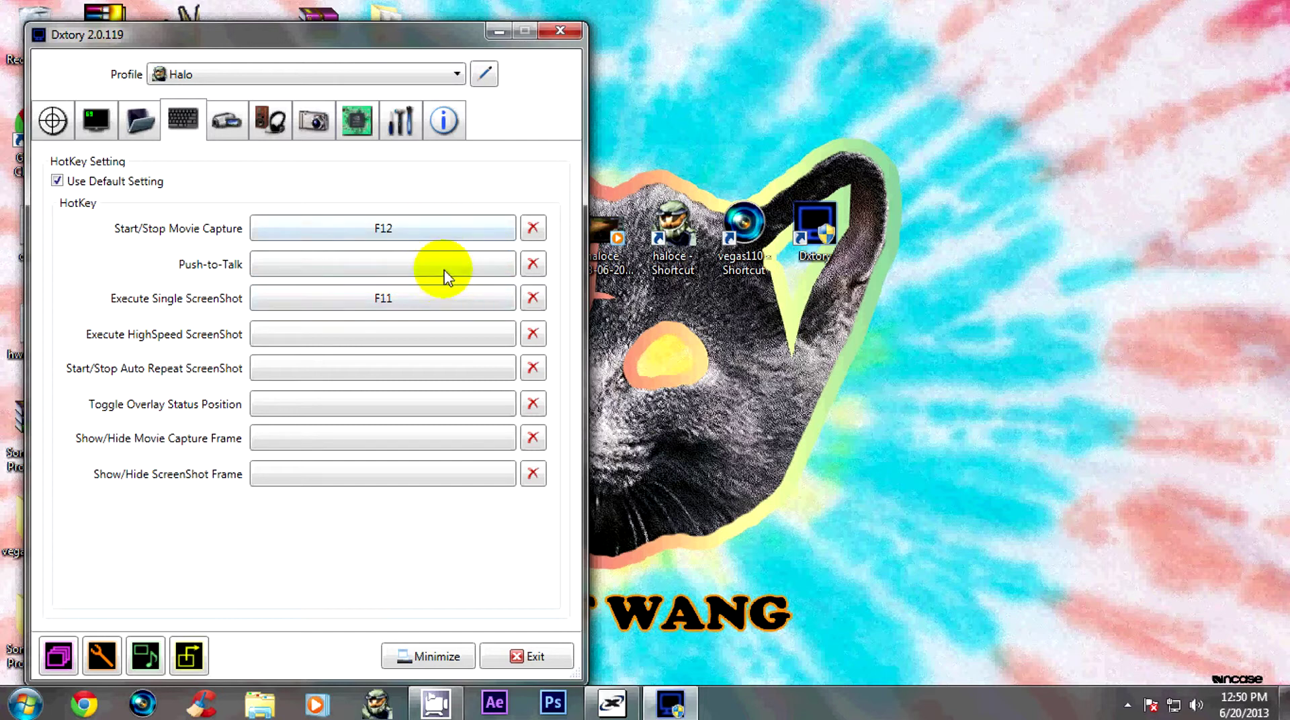
Try the Dxtory Video Codec for movie capture, restore the Lagarith Lossless Codec, and check the frame rate choices
click(226, 128)
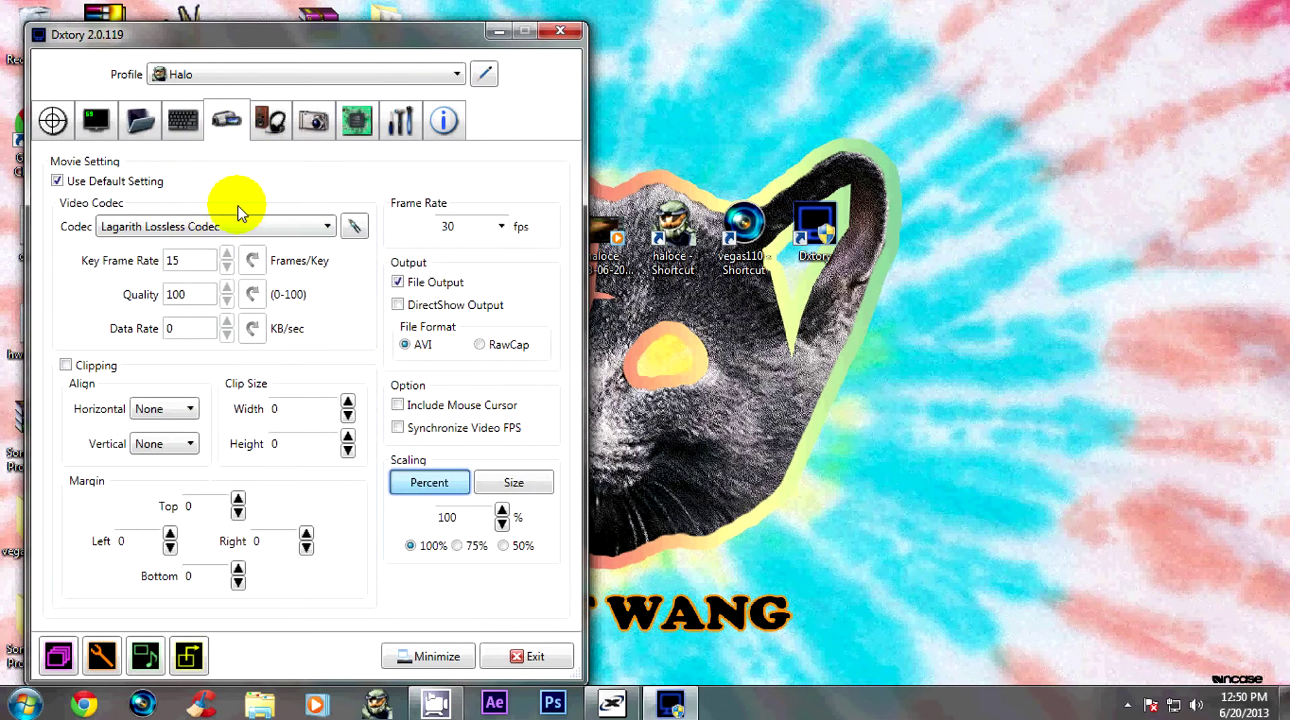
click(298, 229)
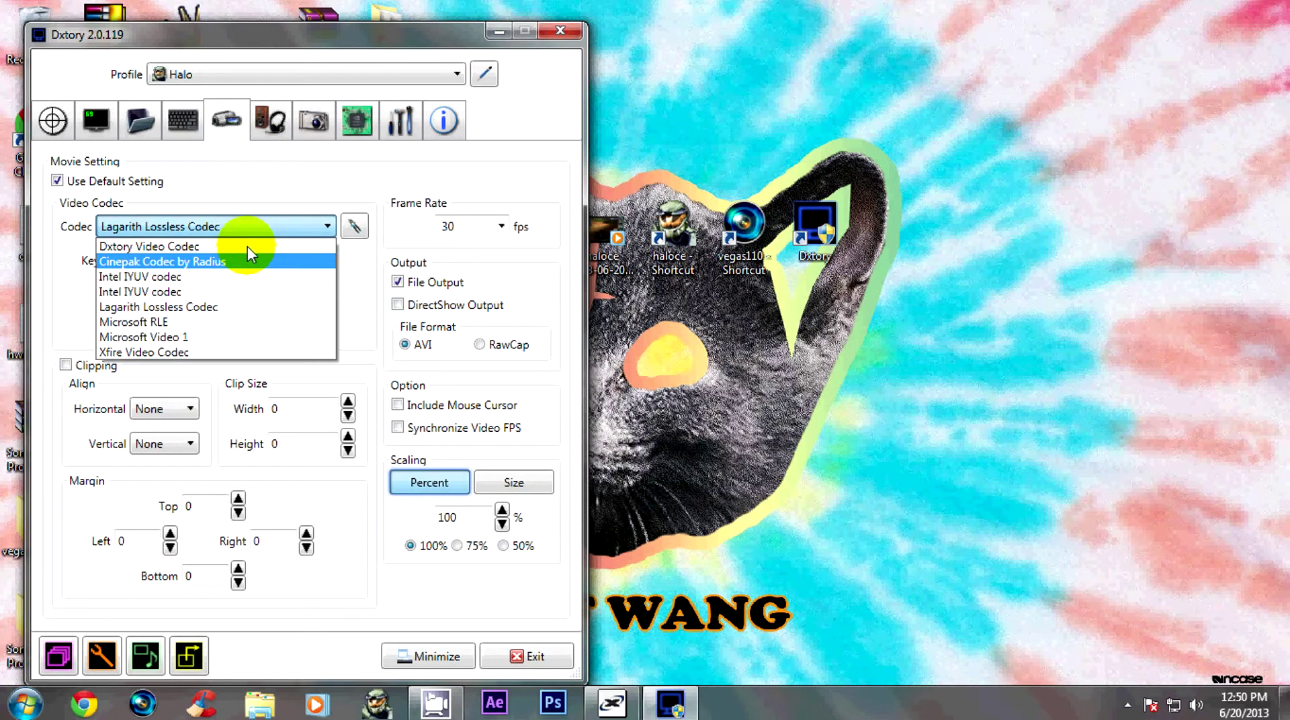
click(230, 246)
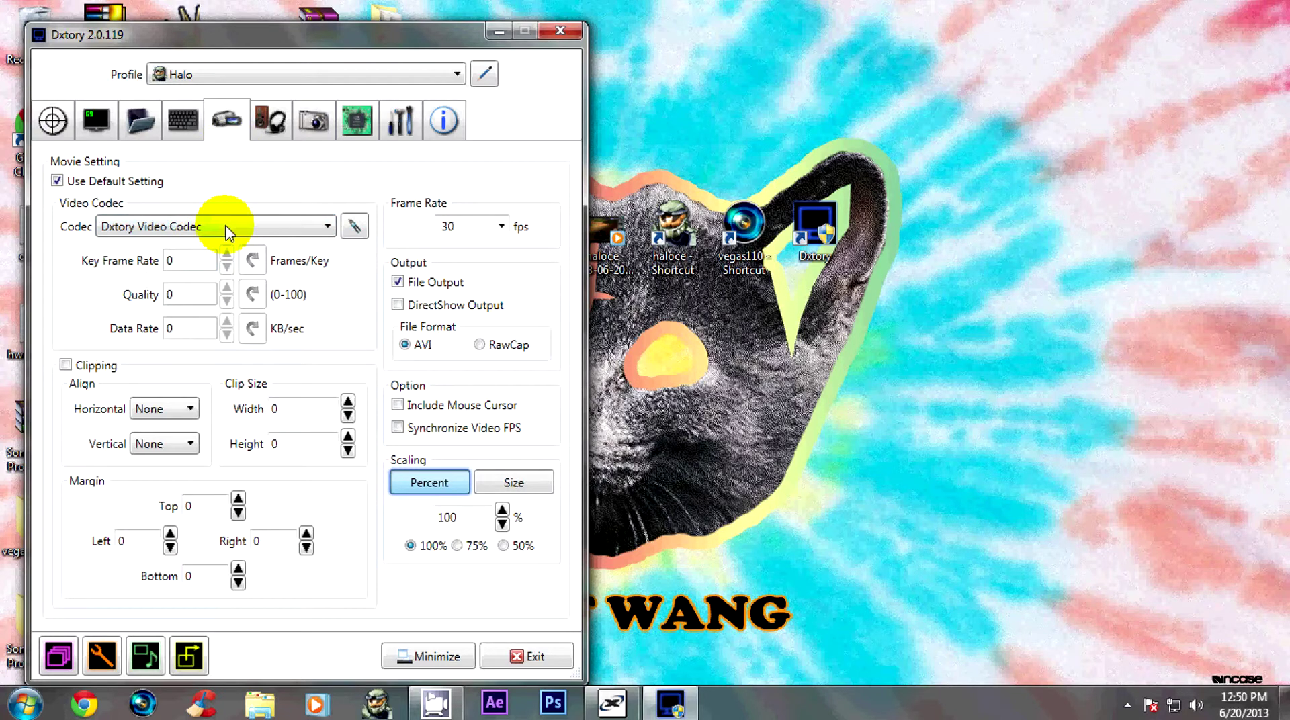
click(327, 228)
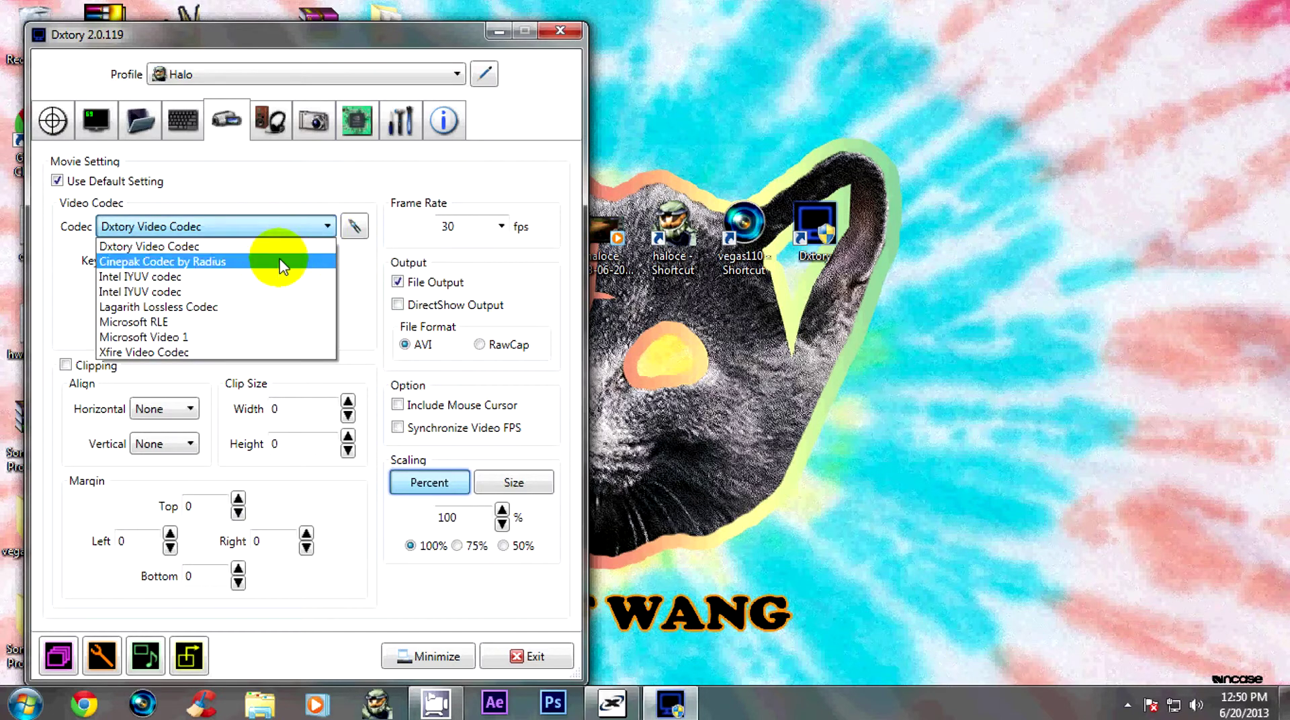
click(160, 308)
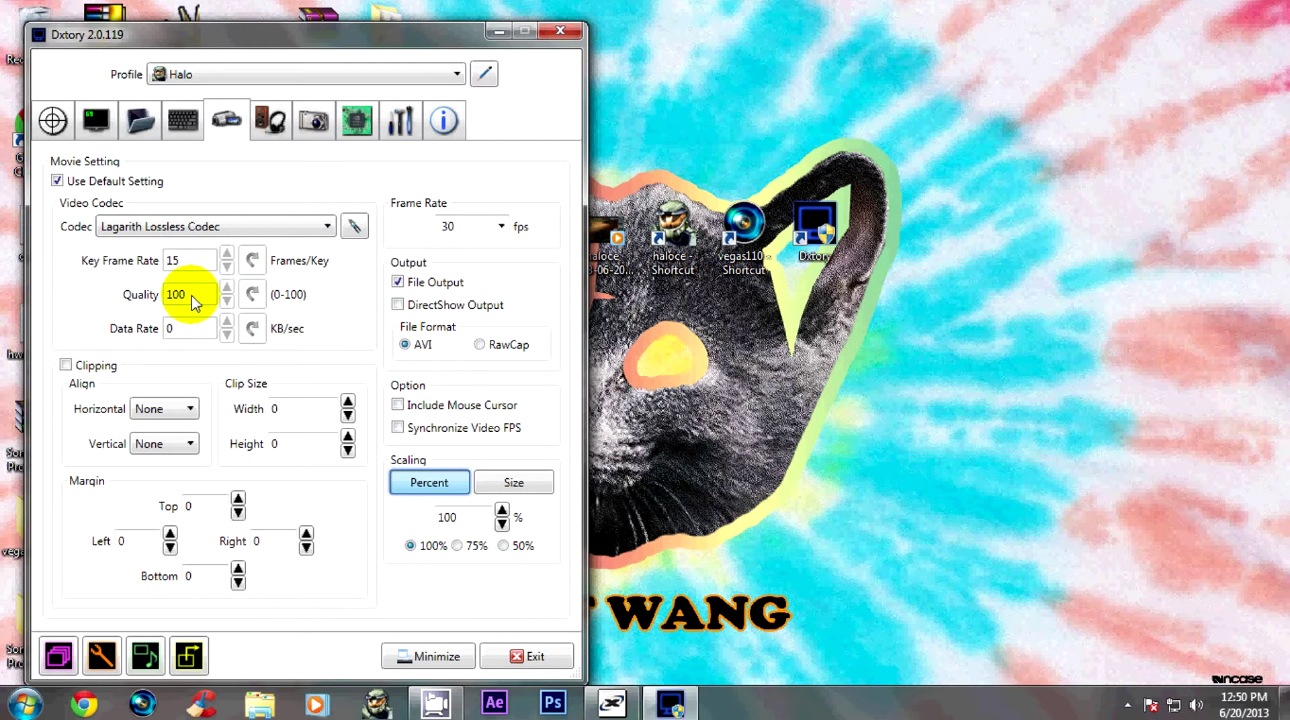
click(501, 227)
click(498, 225)
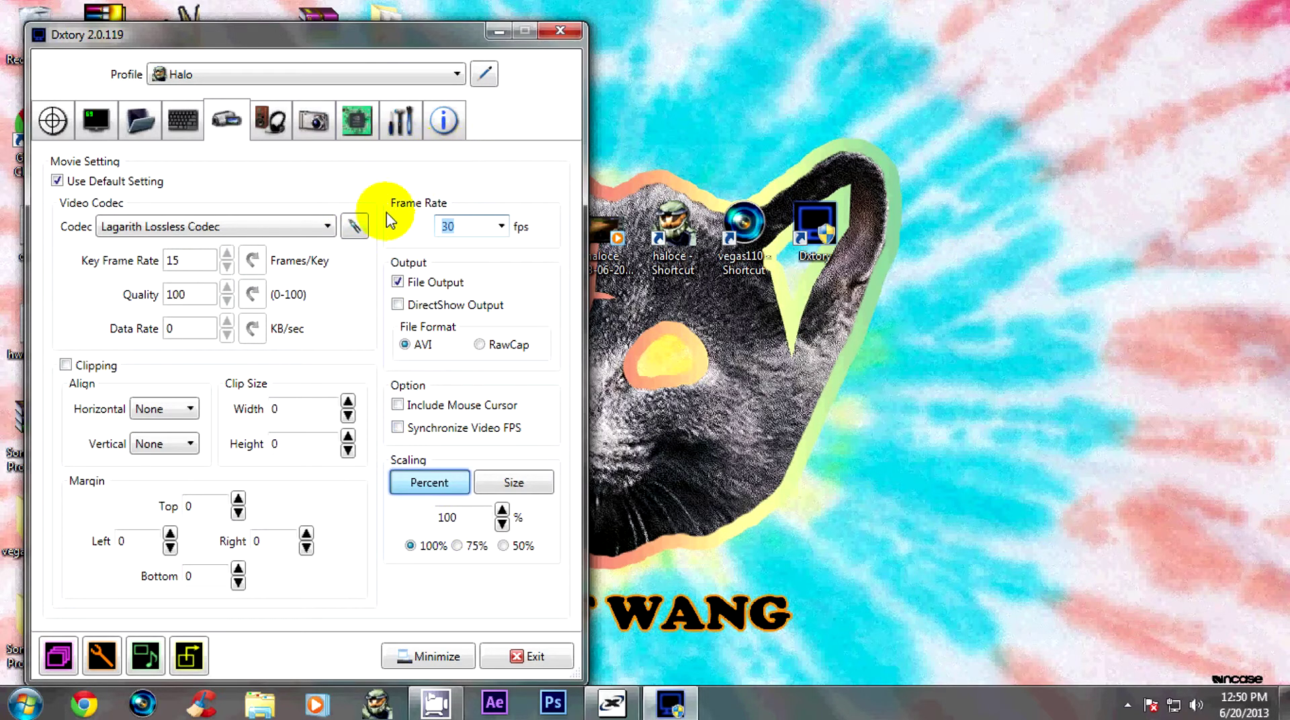
Minimize Dxtory to the notification area and reveal its hidden icon there
click(497, 31)
click(1128, 704)
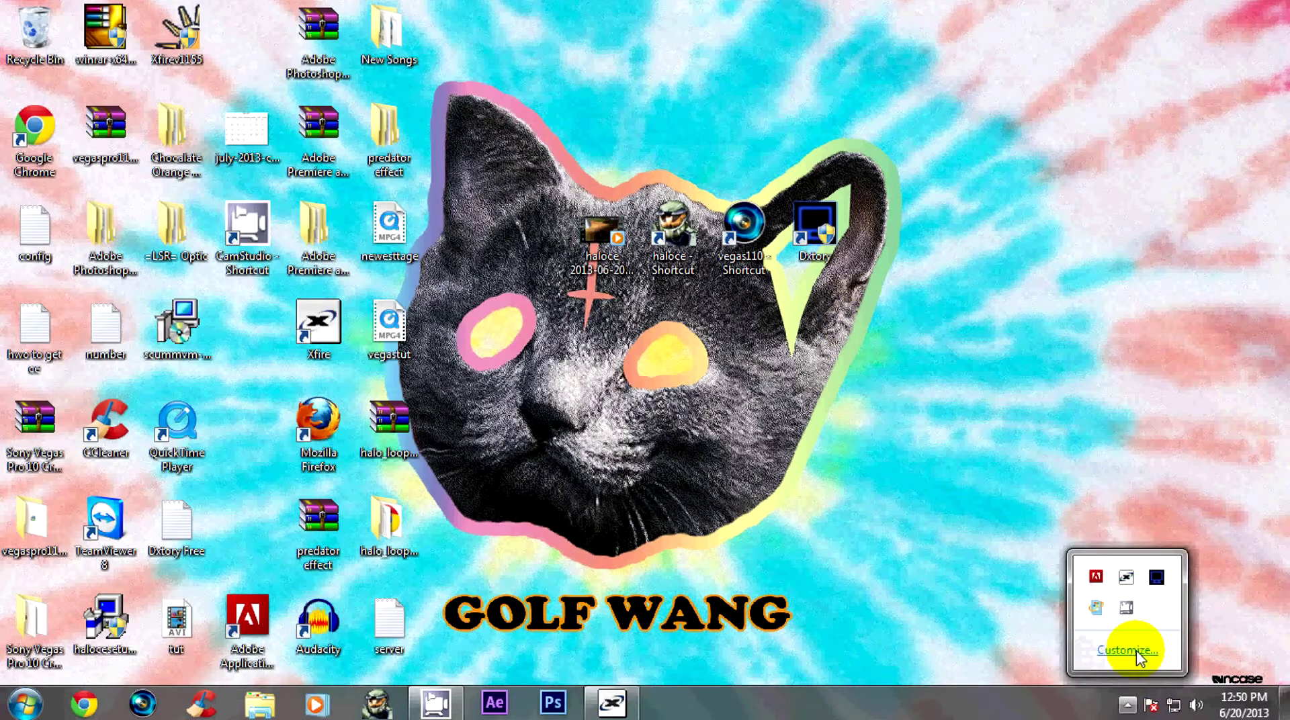
drag(1157, 578, 945, 483)
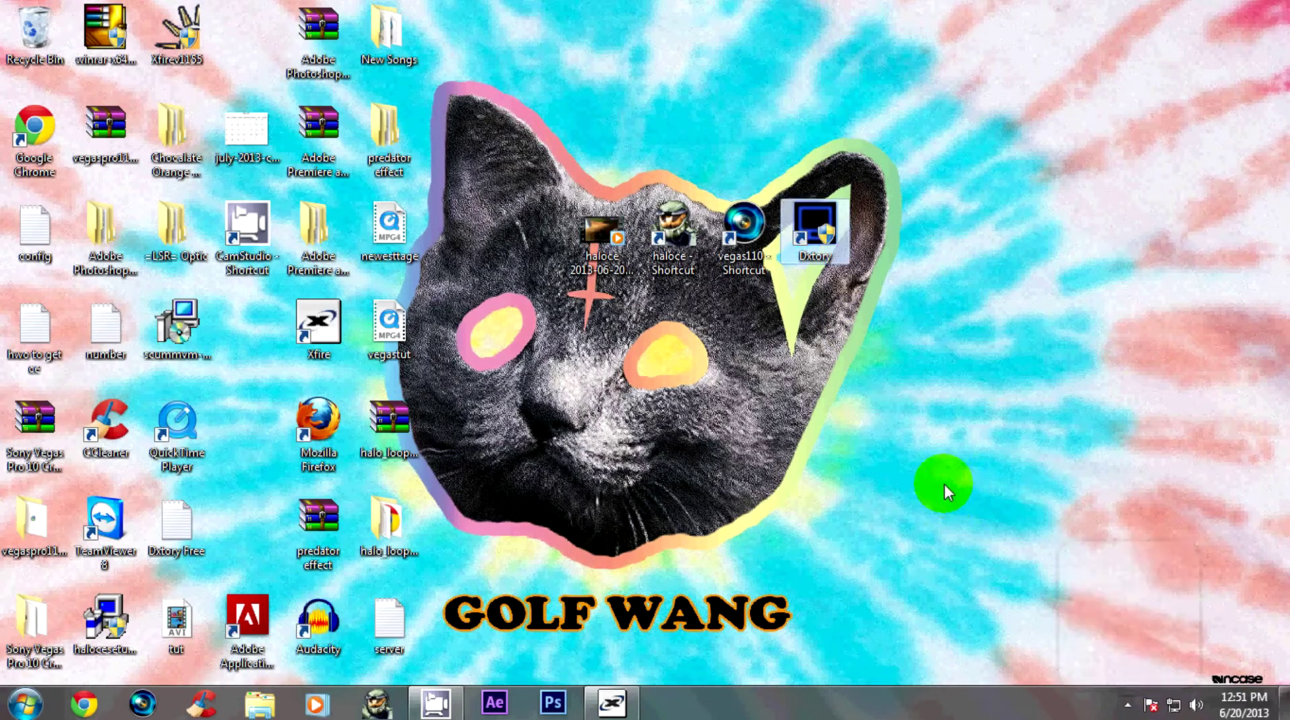
click(710, 339)
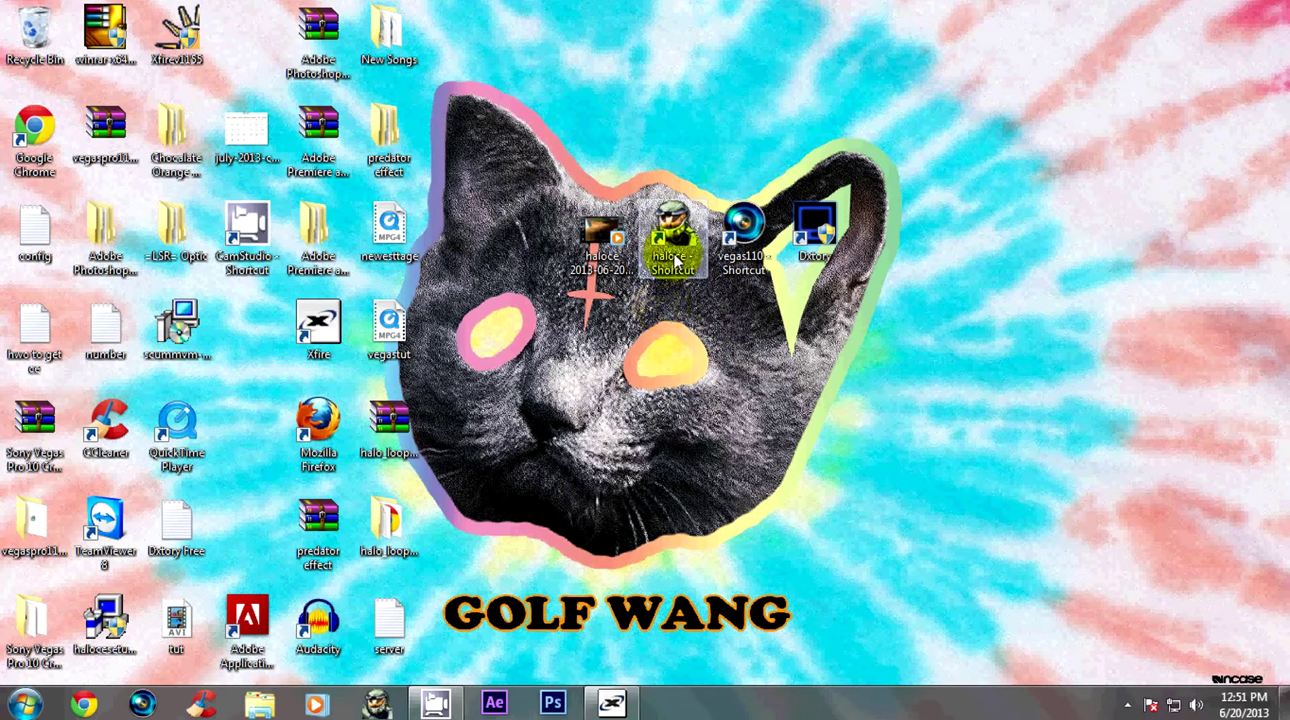
click(675, 237)
click(669, 342)
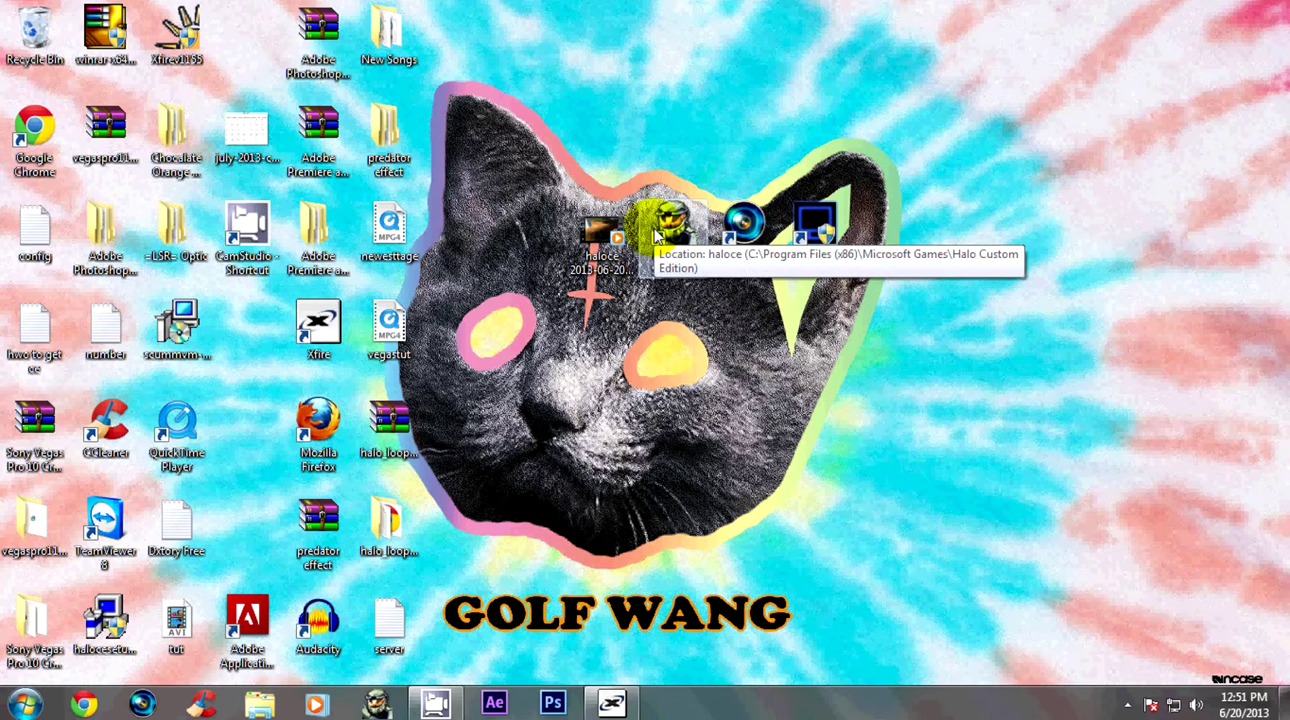
drag(619, 262, 572, 266)
Open Vegas Pro 11.0 and set the video preview quality to Best (Full)
click(754, 219)
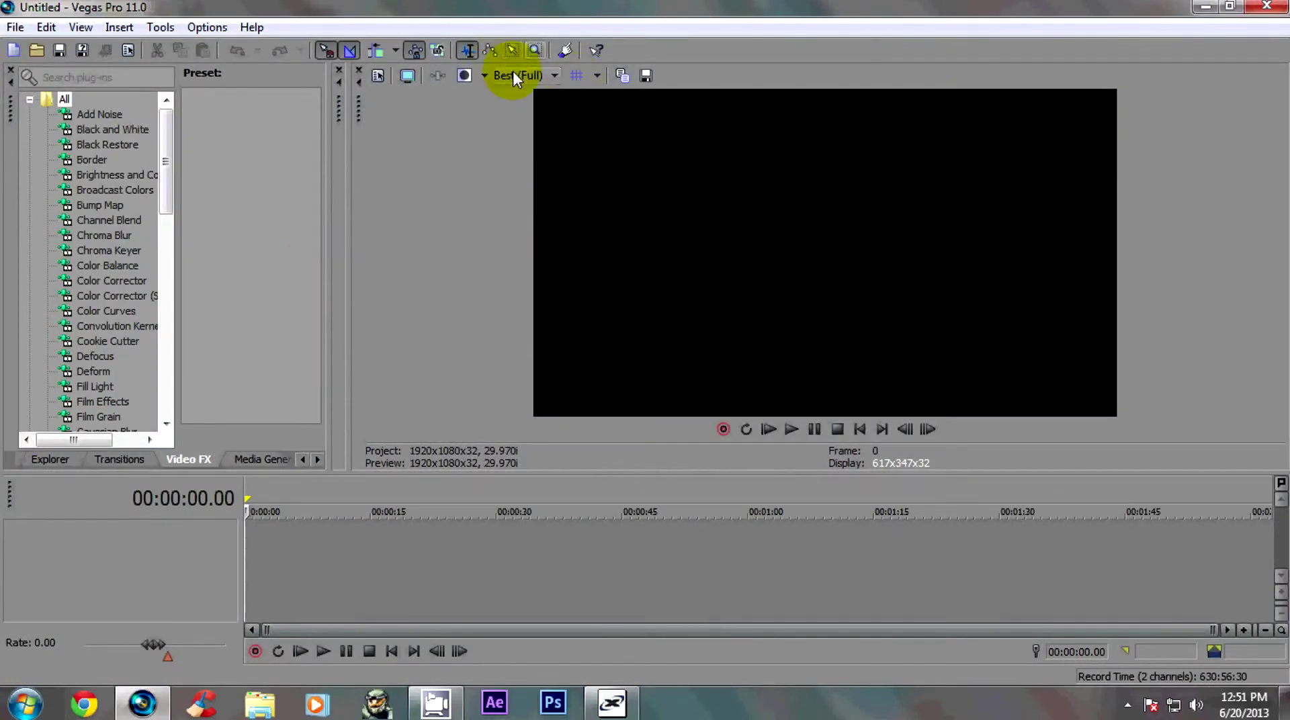
click(514, 72)
mouse_move(552, 157)
click(612, 173)
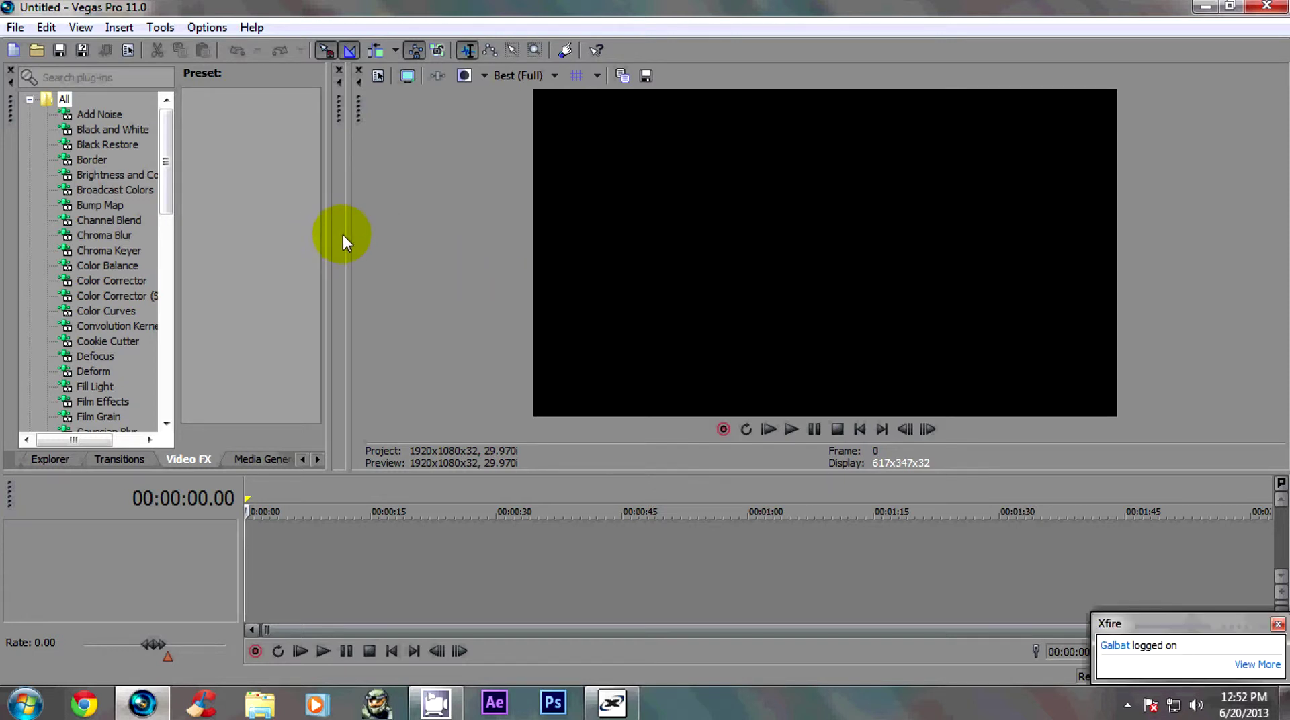
drag(344, 236, 267, 245)
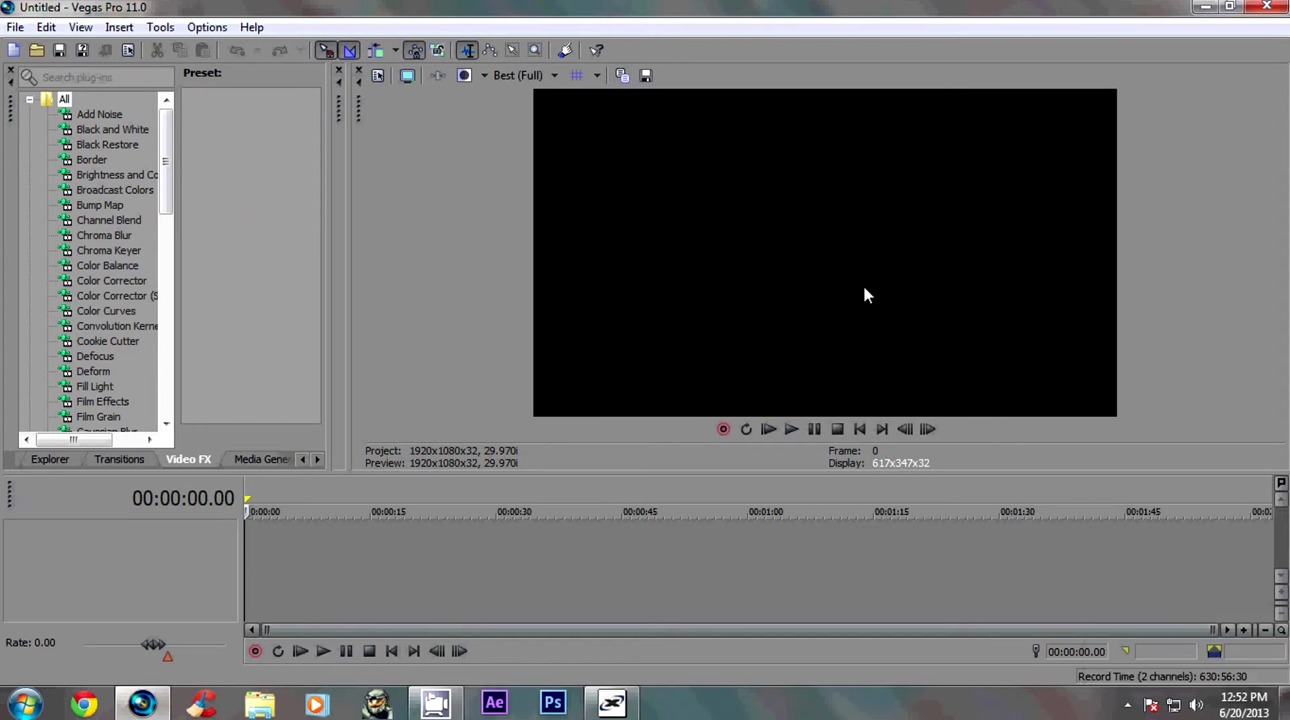
click(376, 76)
click(744, 104)
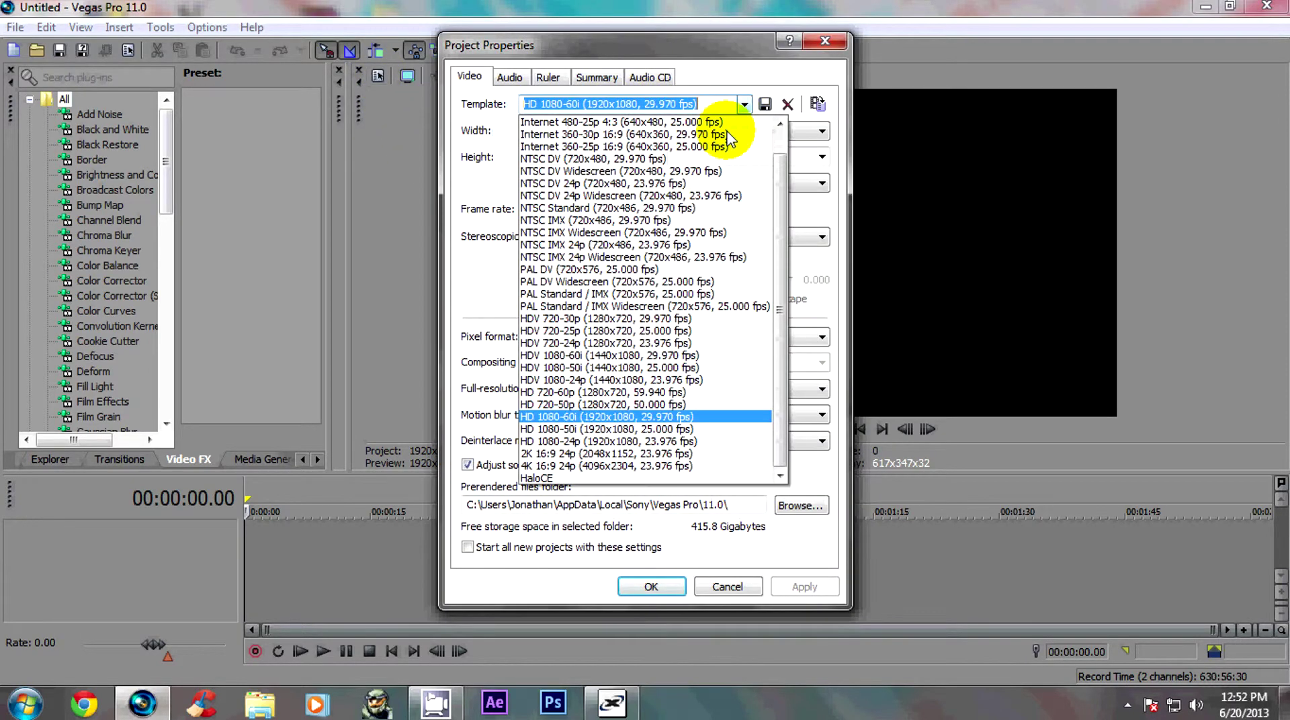
click(744, 589)
click(726, 587)
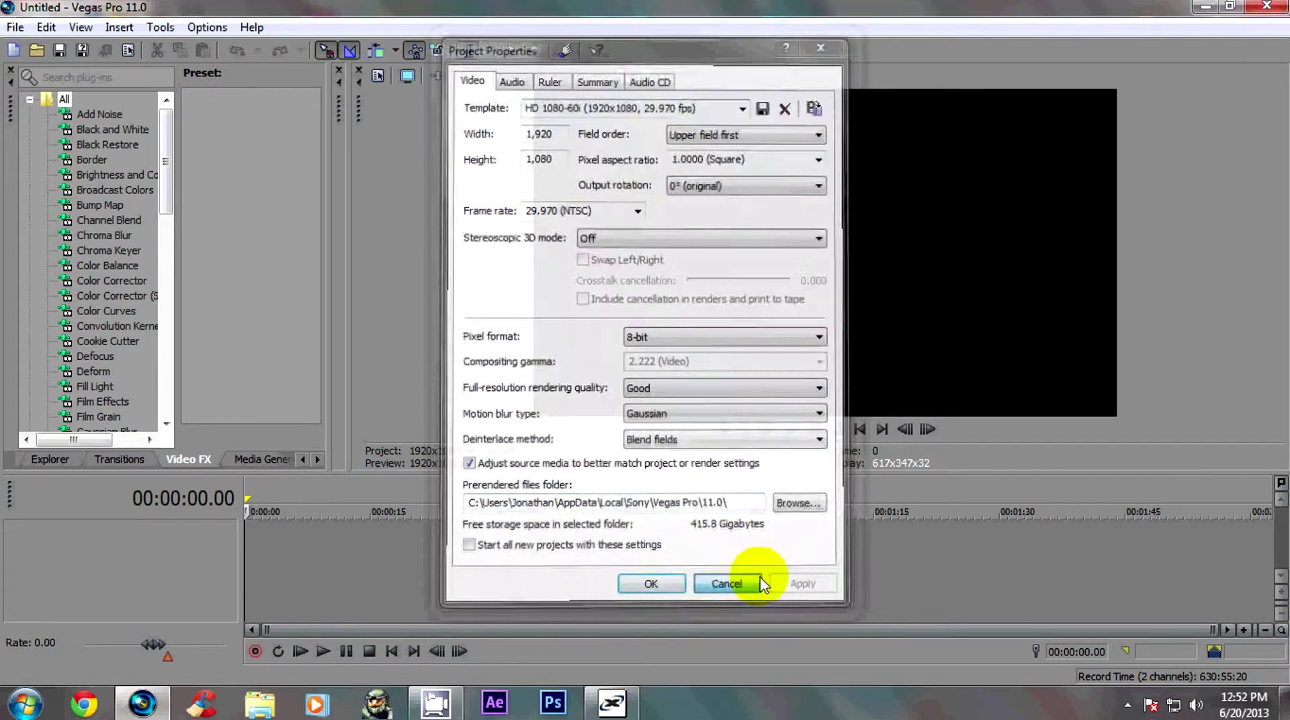
Open the project video properties and load the HaloCE template
click(377, 76)
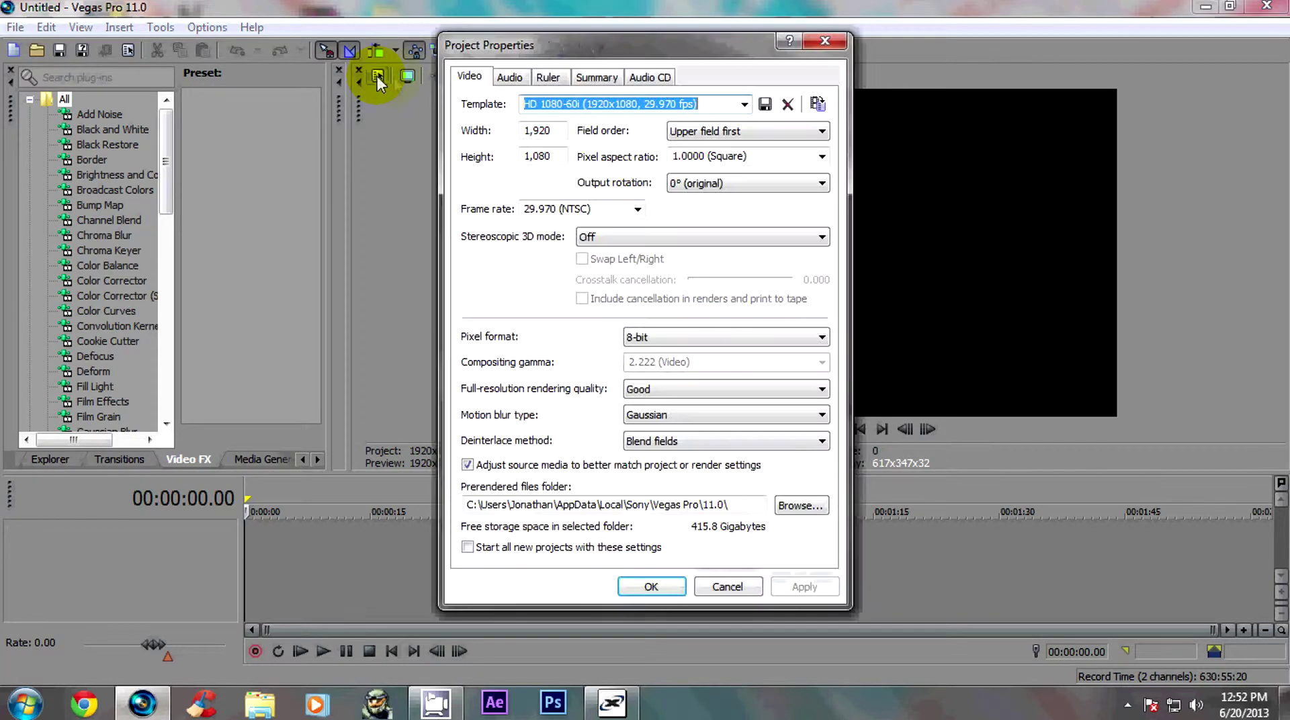
click(744, 104)
click(608, 478)
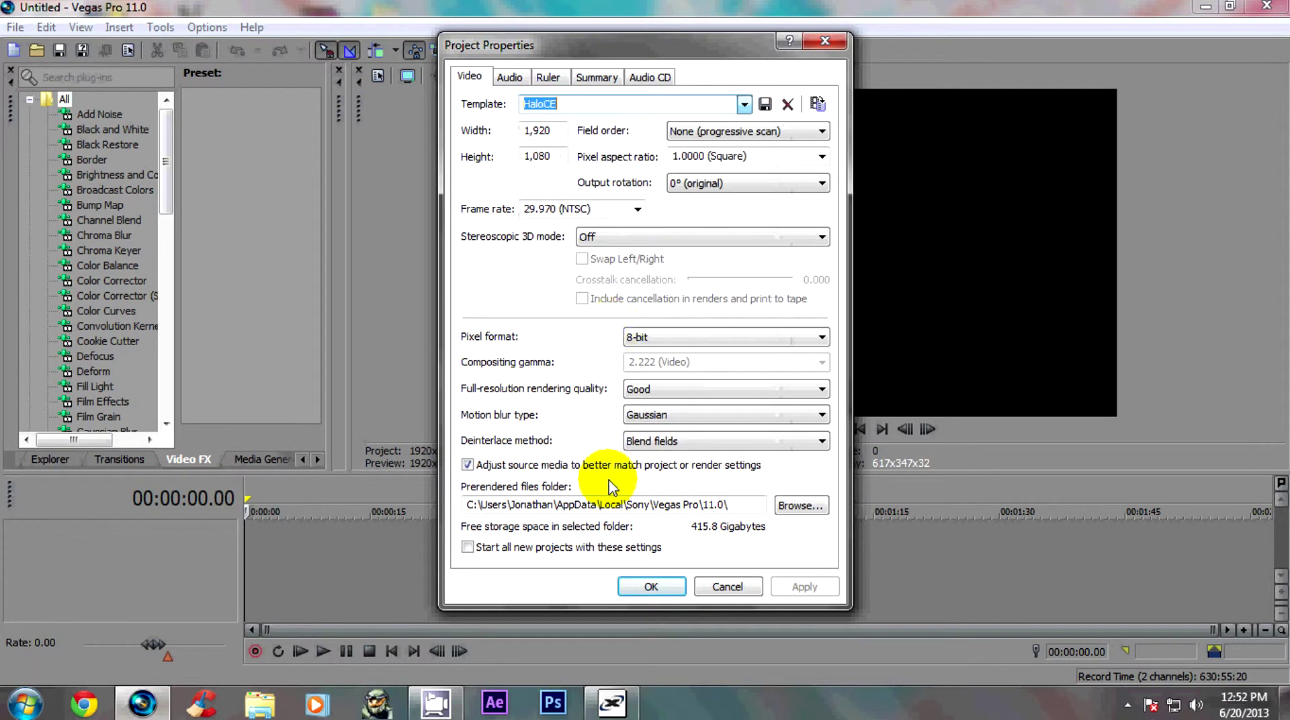
click(561, 131)
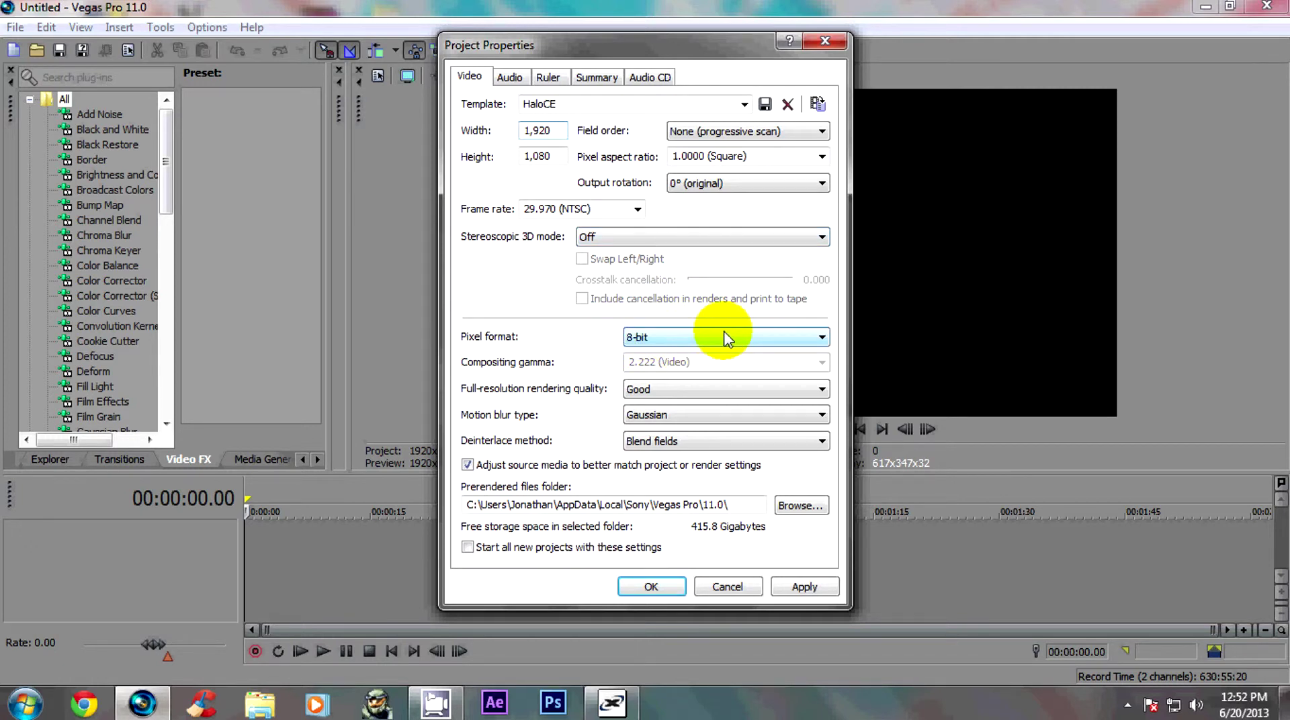
Check the pixel format choices in the project properties, keeping 8-bit
click(676, 339)
click(676, 340)
click(676, 340)
click(676, 339)
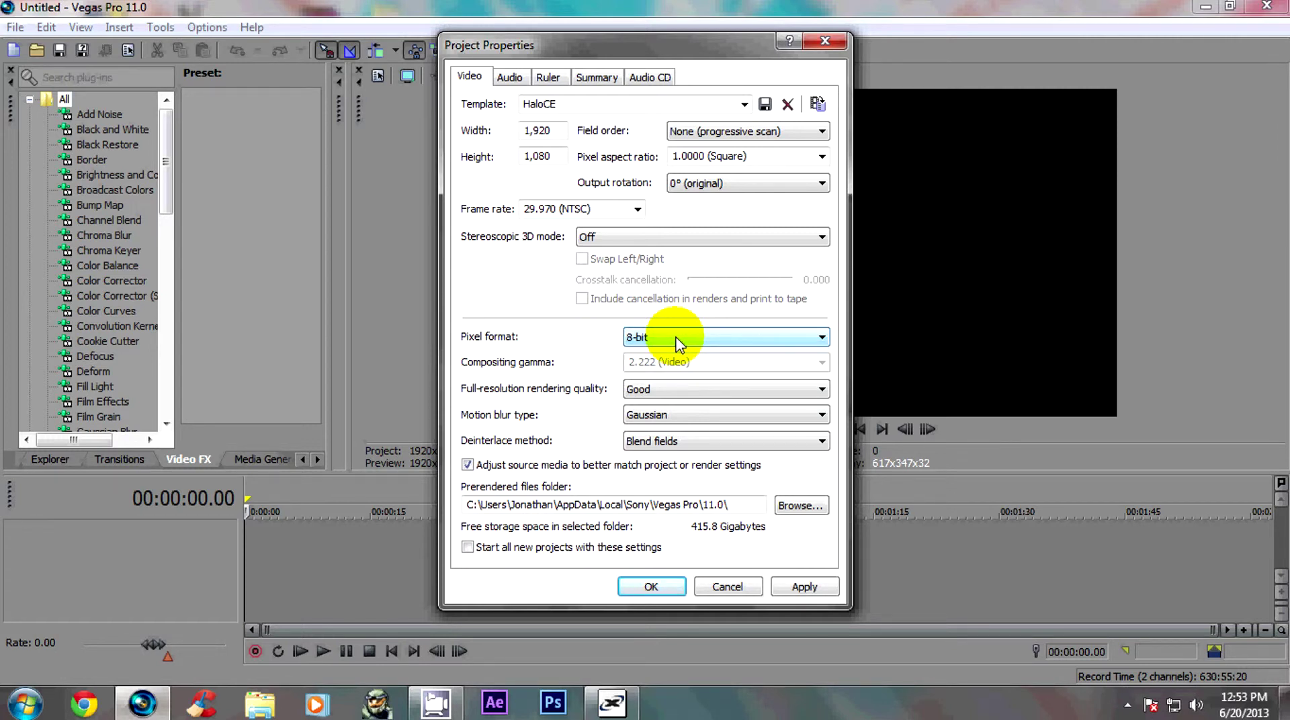
click(676, 339)
click(676, 340)
click(676, 339)
click(675, 339)
Set the full-resolution rendering quality to Best, keep Gaussian motion blur, and set the deinterlace method to None
click(647, 397)
click(647, 396)
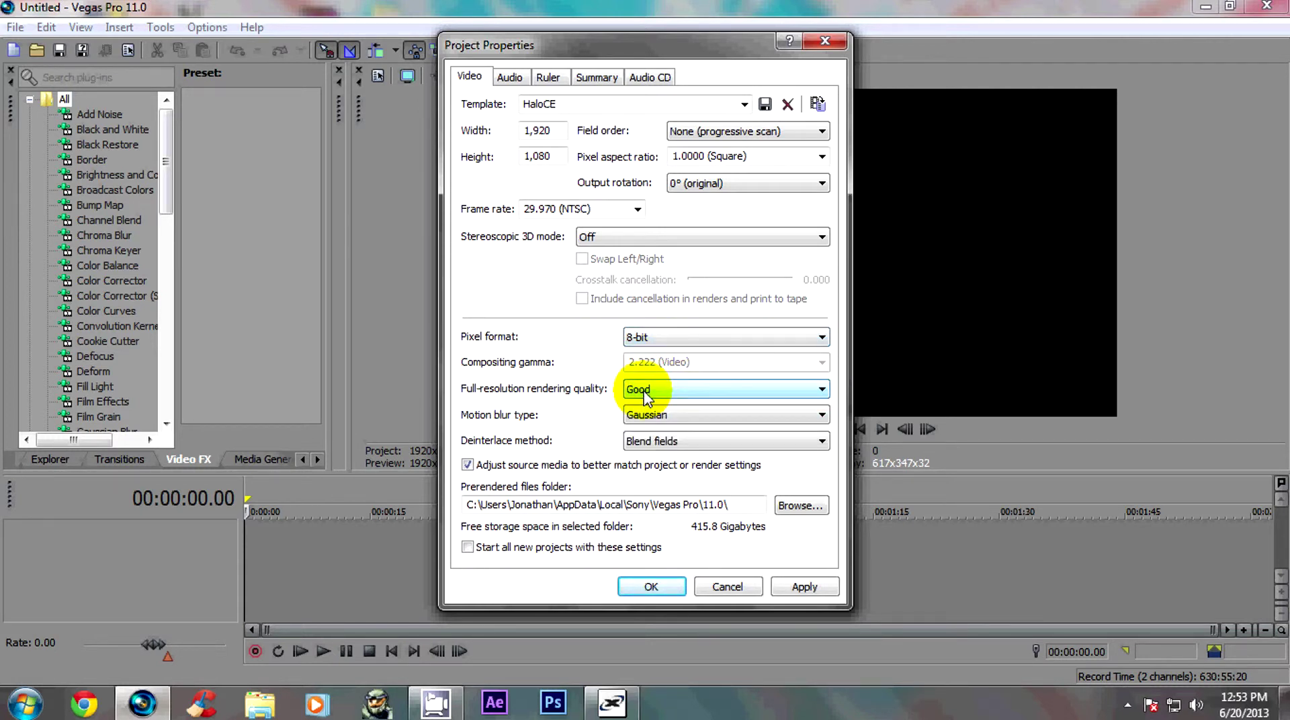
click(648, 397)
click(659, 446)
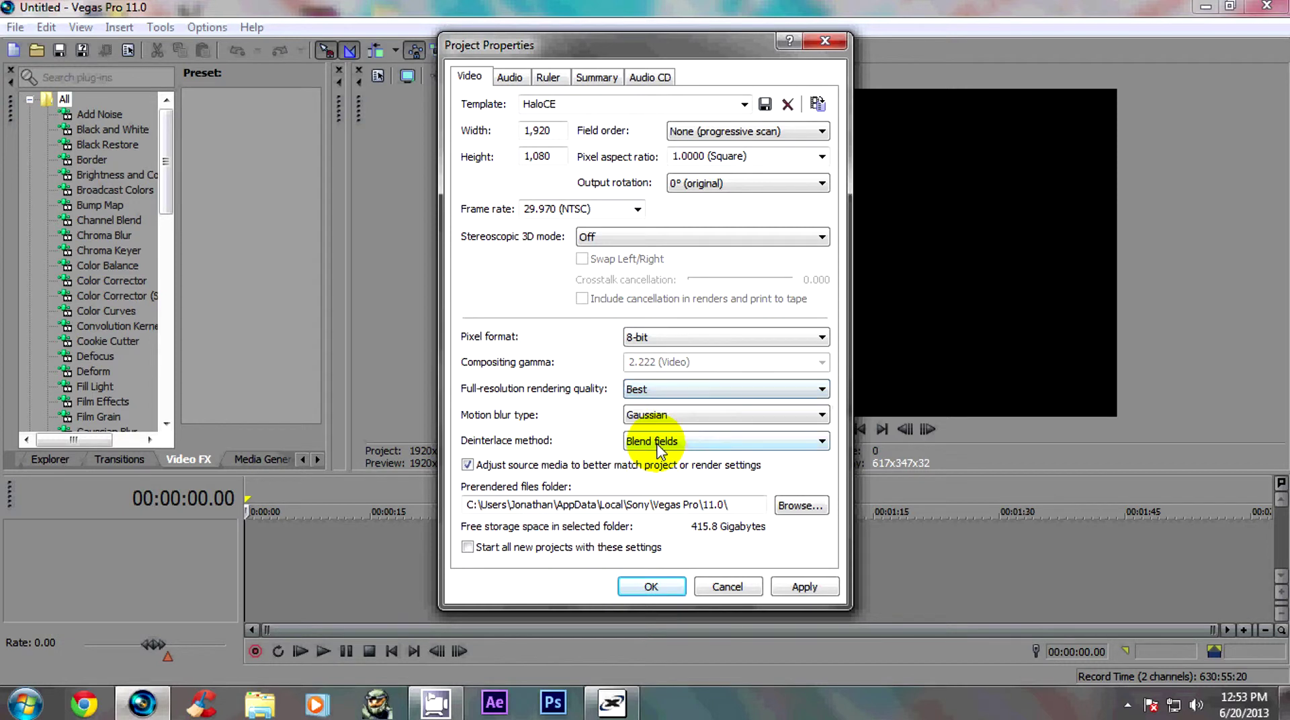
click(664, 416)
click(664, 430)
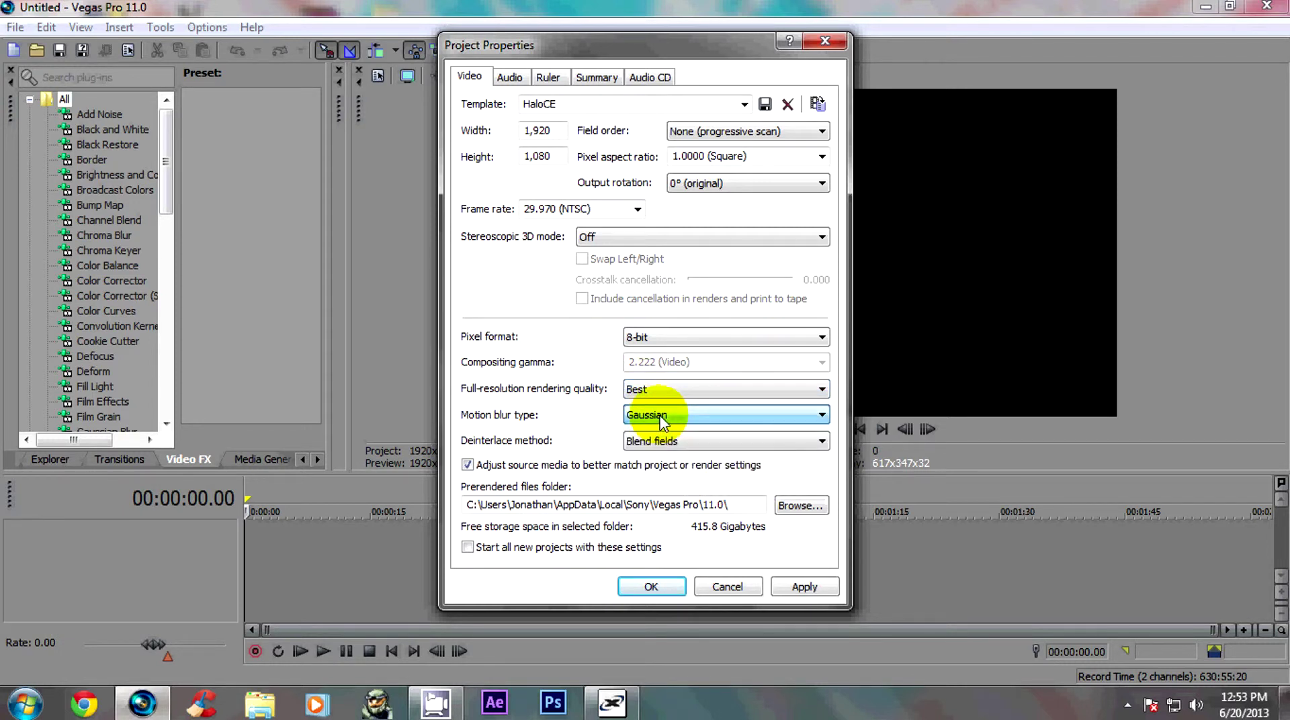
click(695, 444)
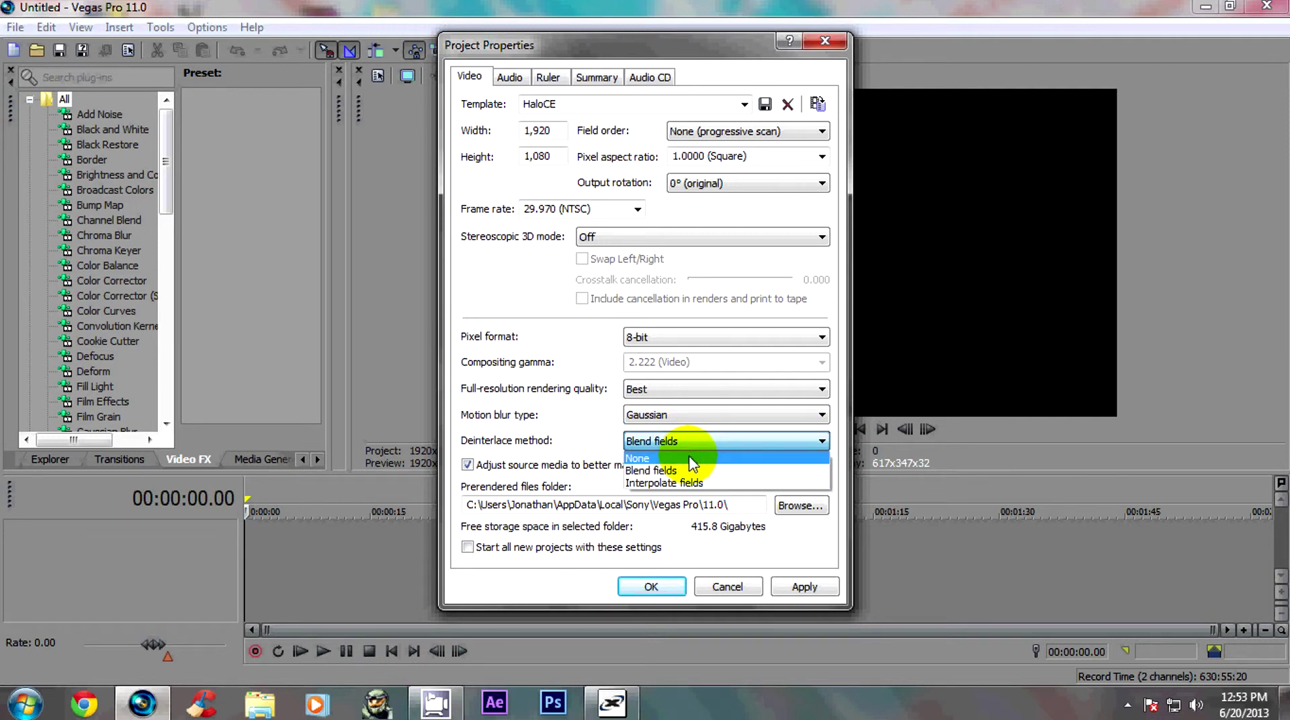
click(690, 458)
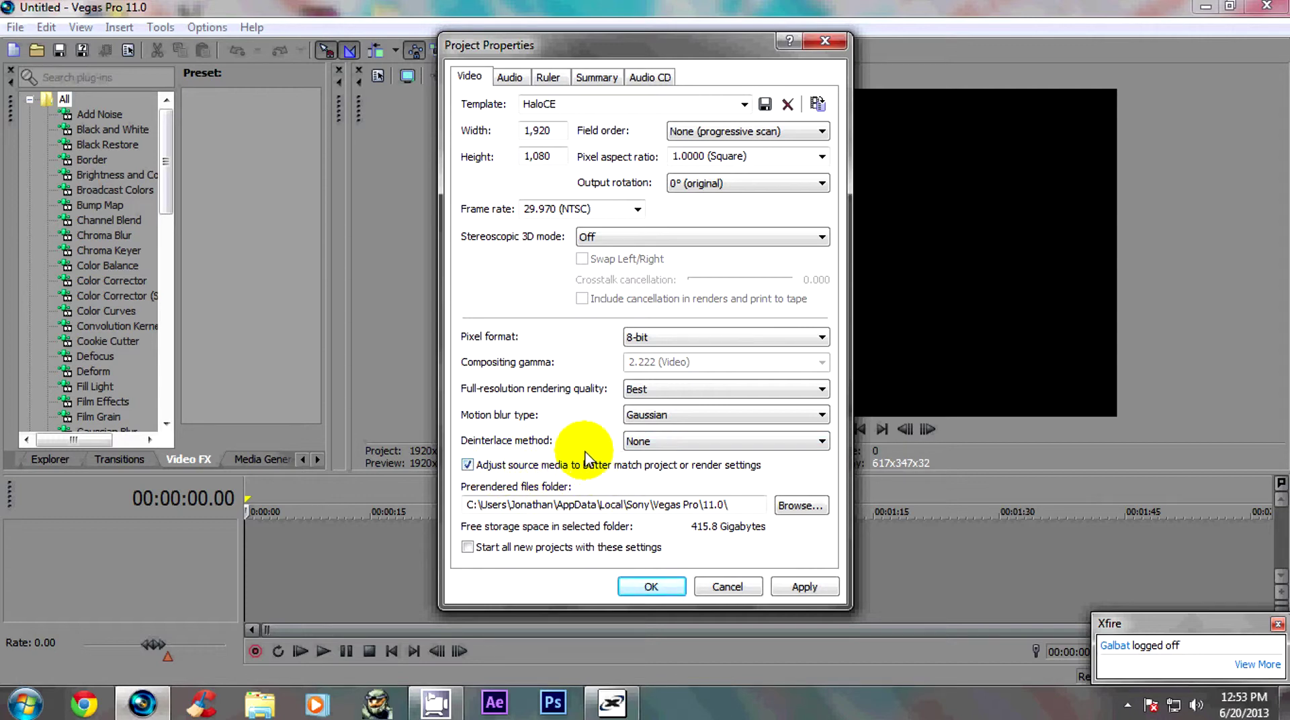
In the project's audio properties, keep the bit depth at 16 and set the resample and stretch quality to Best
click(510, 76)
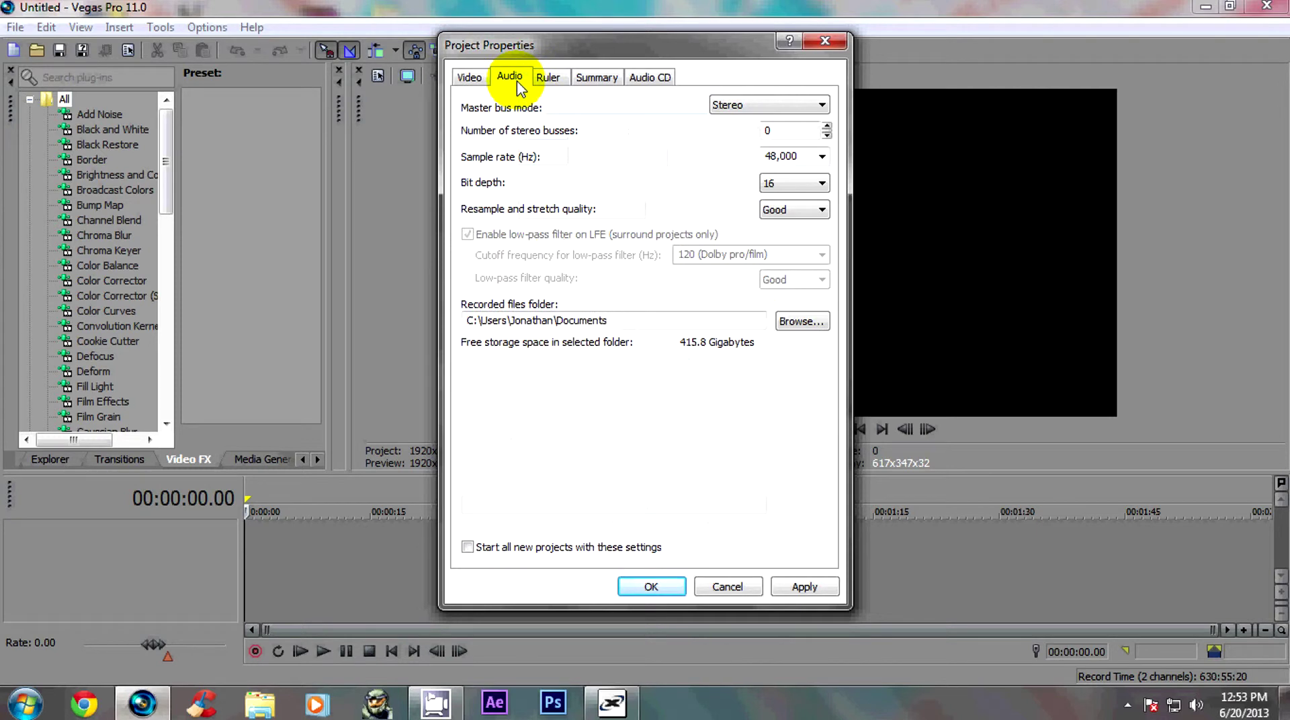
click(814, 183)
click(811, 195)
click(806, 211)
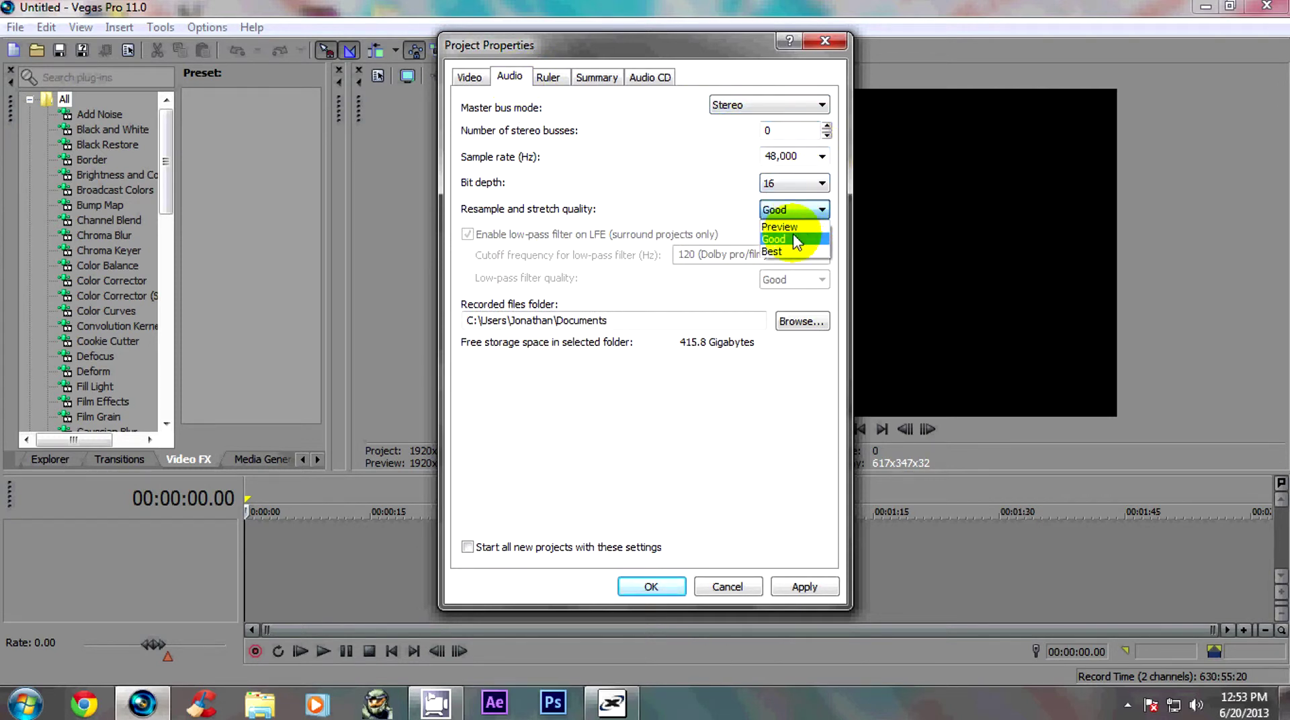
click(790, 252)
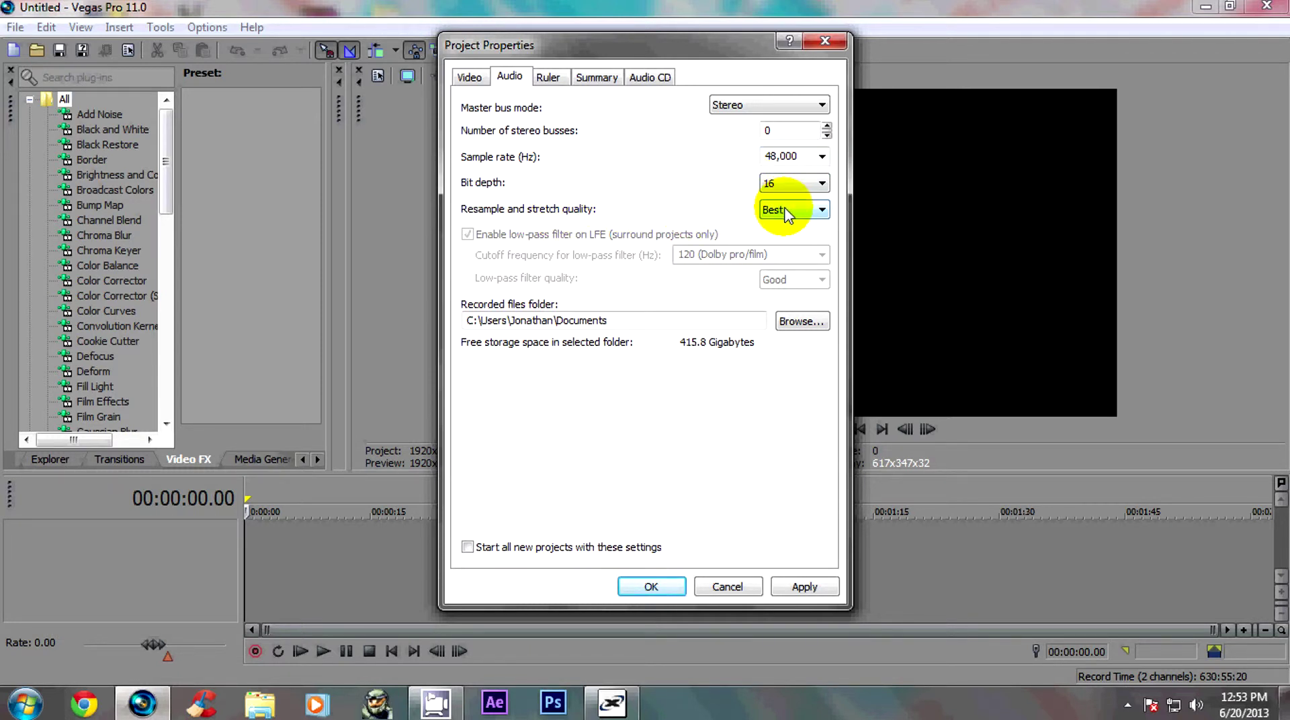
Review the Ruler, Summary and Audio CD sections of the project properties
click(559, 86)
click(600, 81)
click(650, 78)
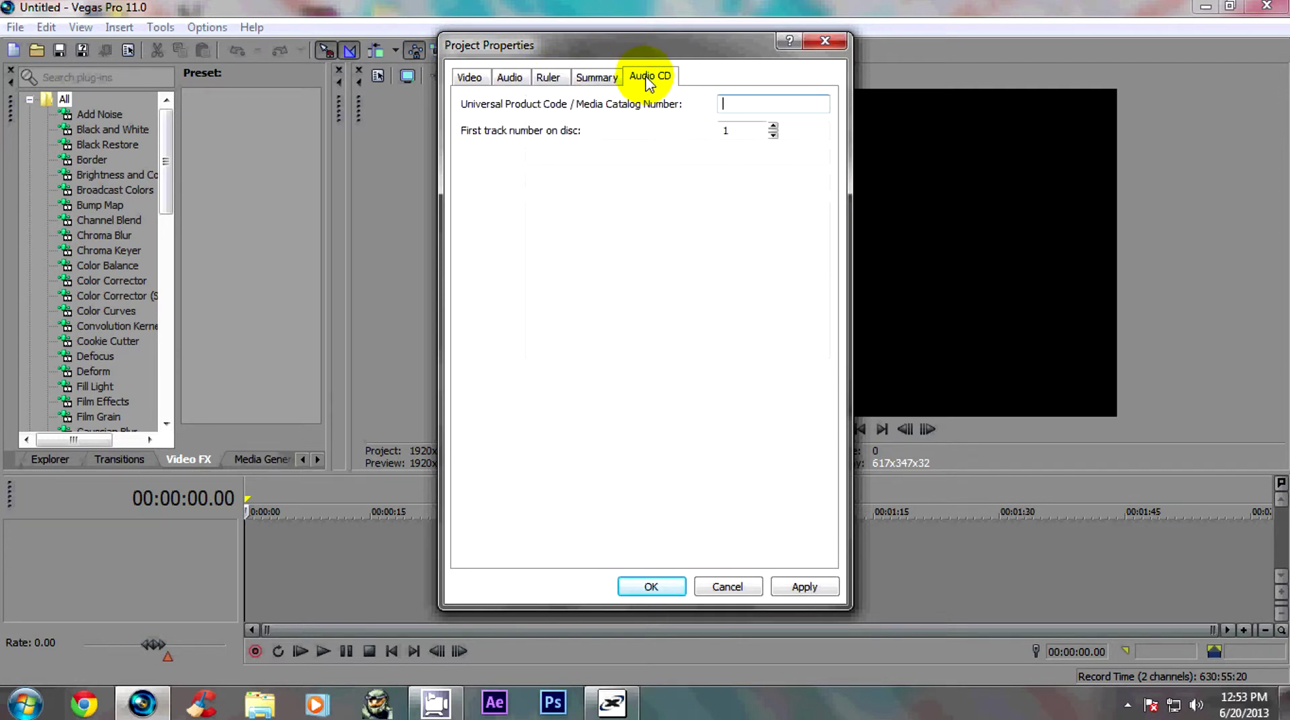
Try sdsl;dafj; as the video template name and check the list of existing templates
click(470, 78)
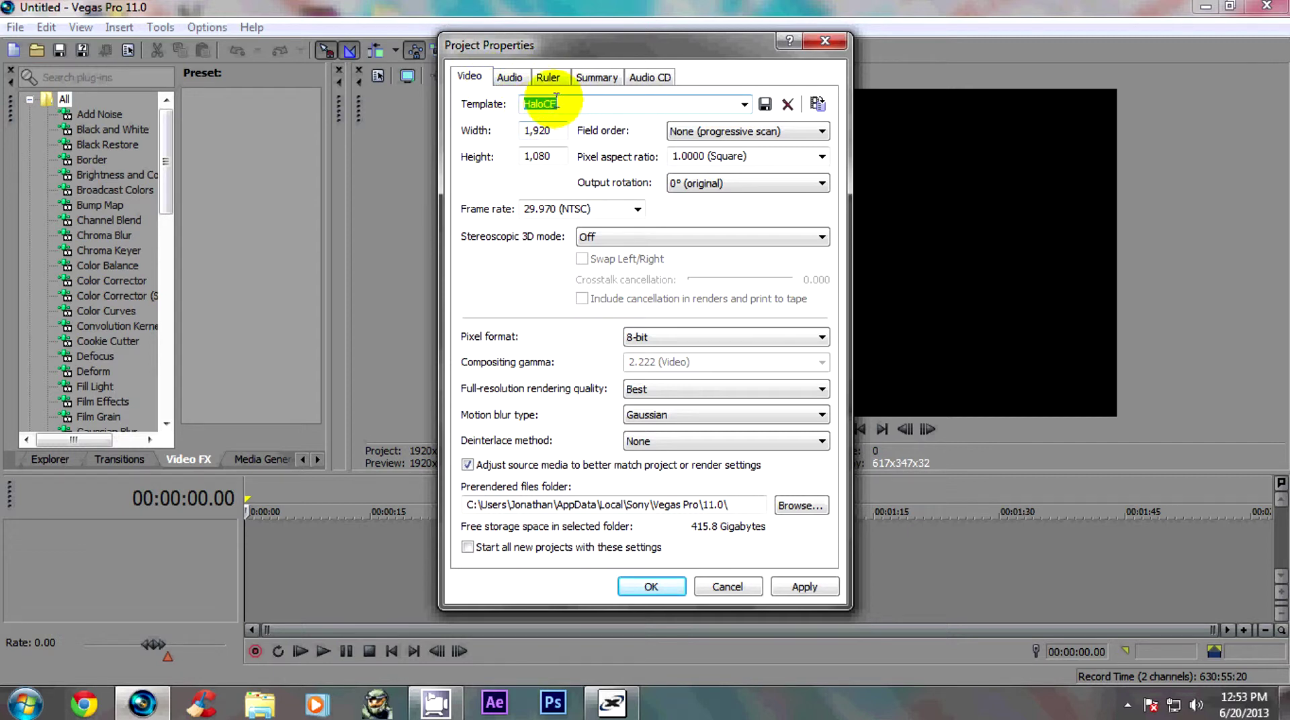
drag(577, 107, 453, 102)
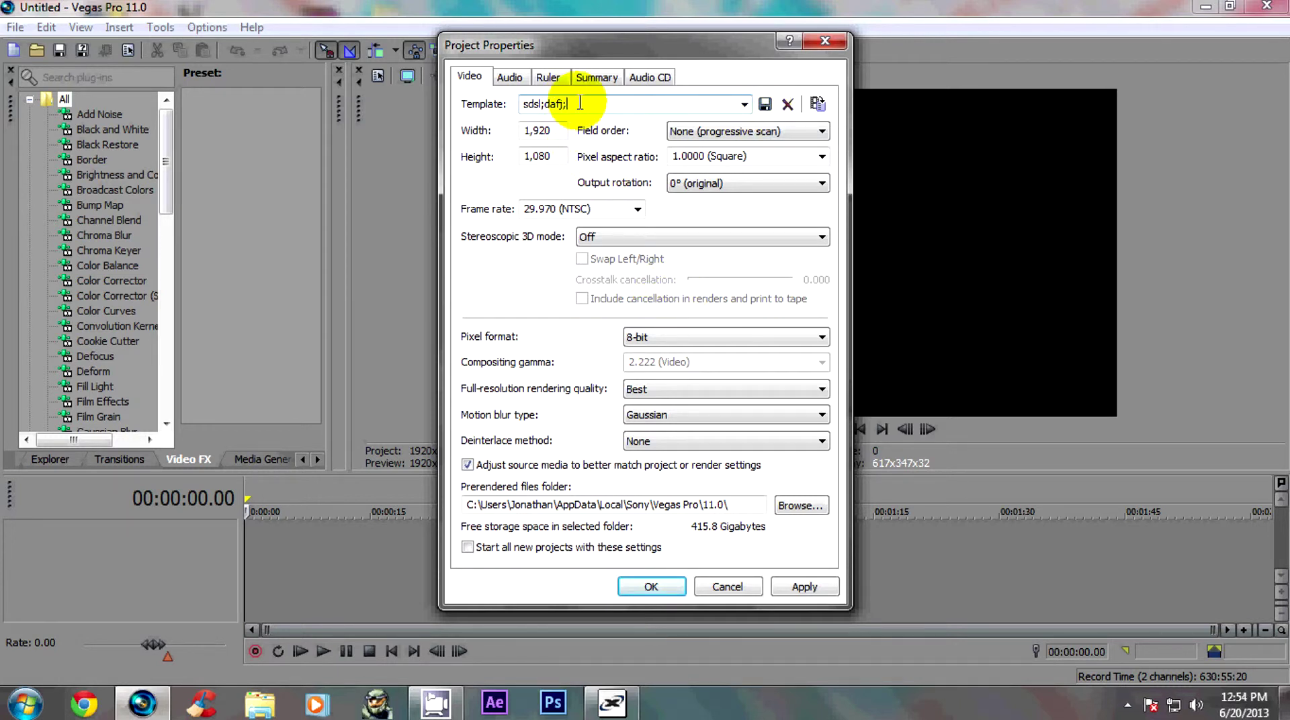
click(744, 105)
scroll(662, 377, down, 1)
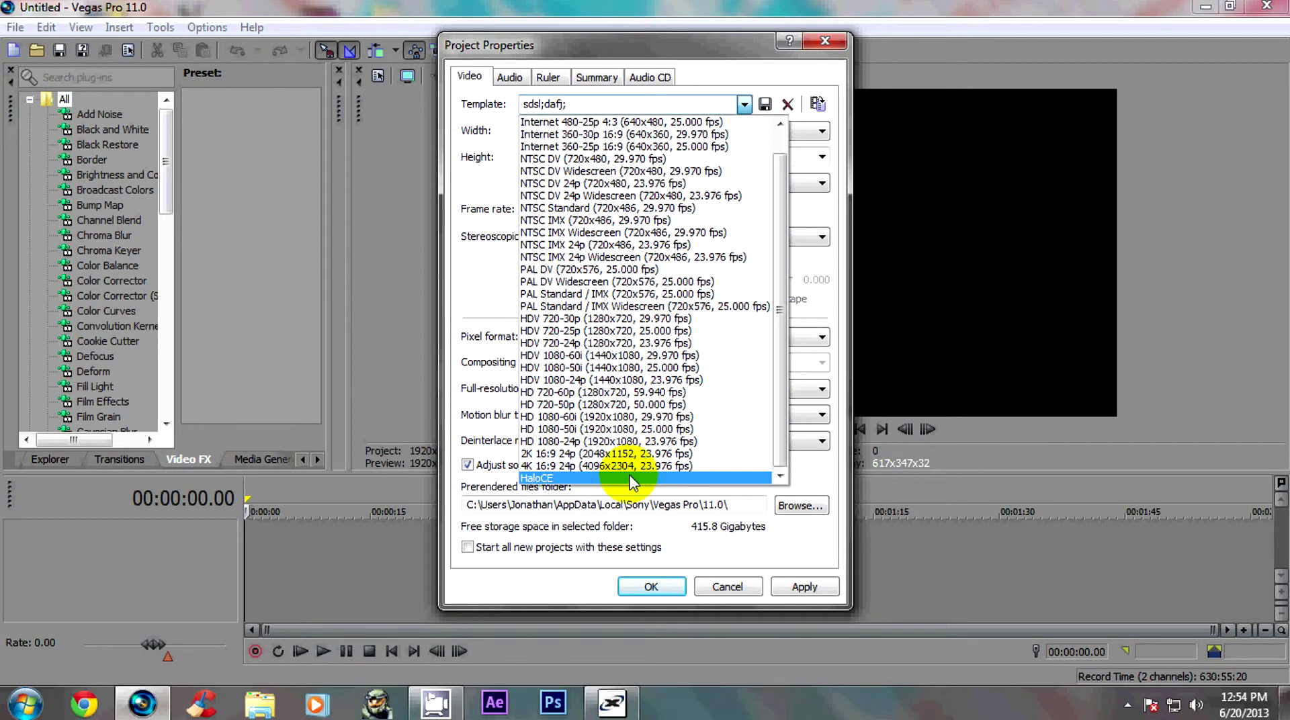
click(744, 105)
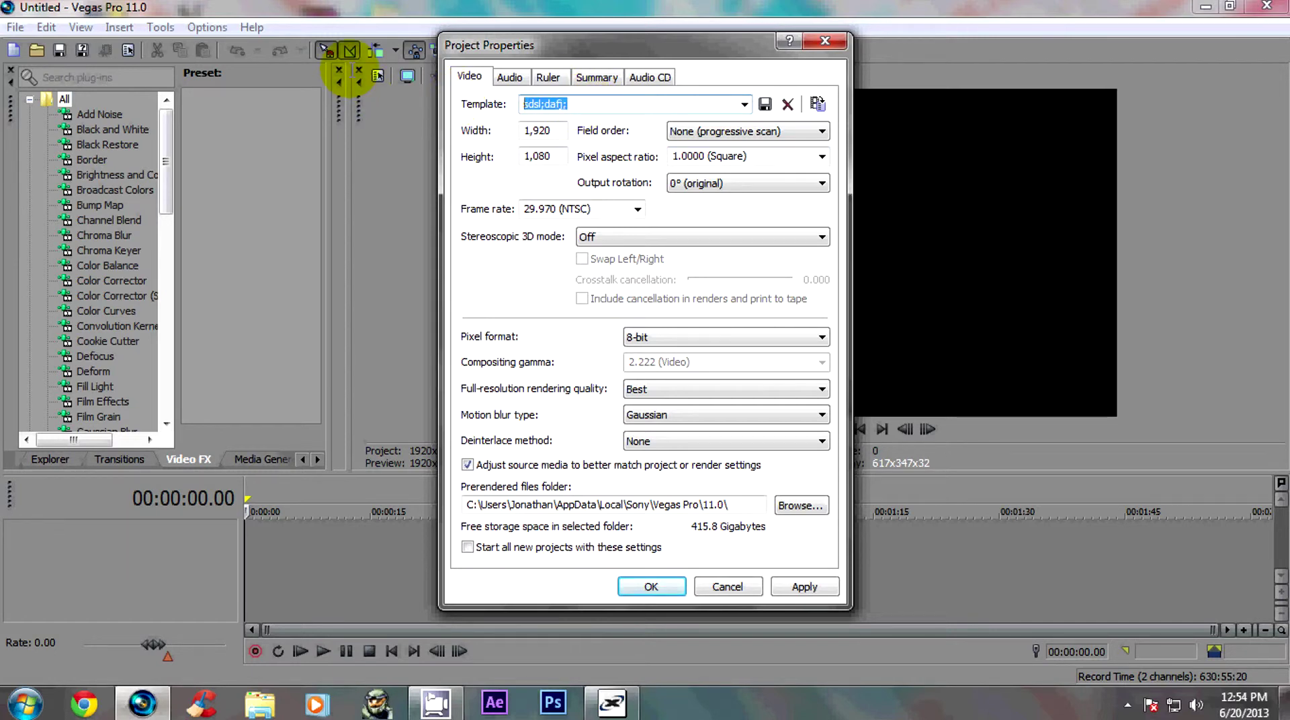
Choose the HaloCE template again and accept the project properties
click(744, 102)
scroll(739, 316, down, 1)
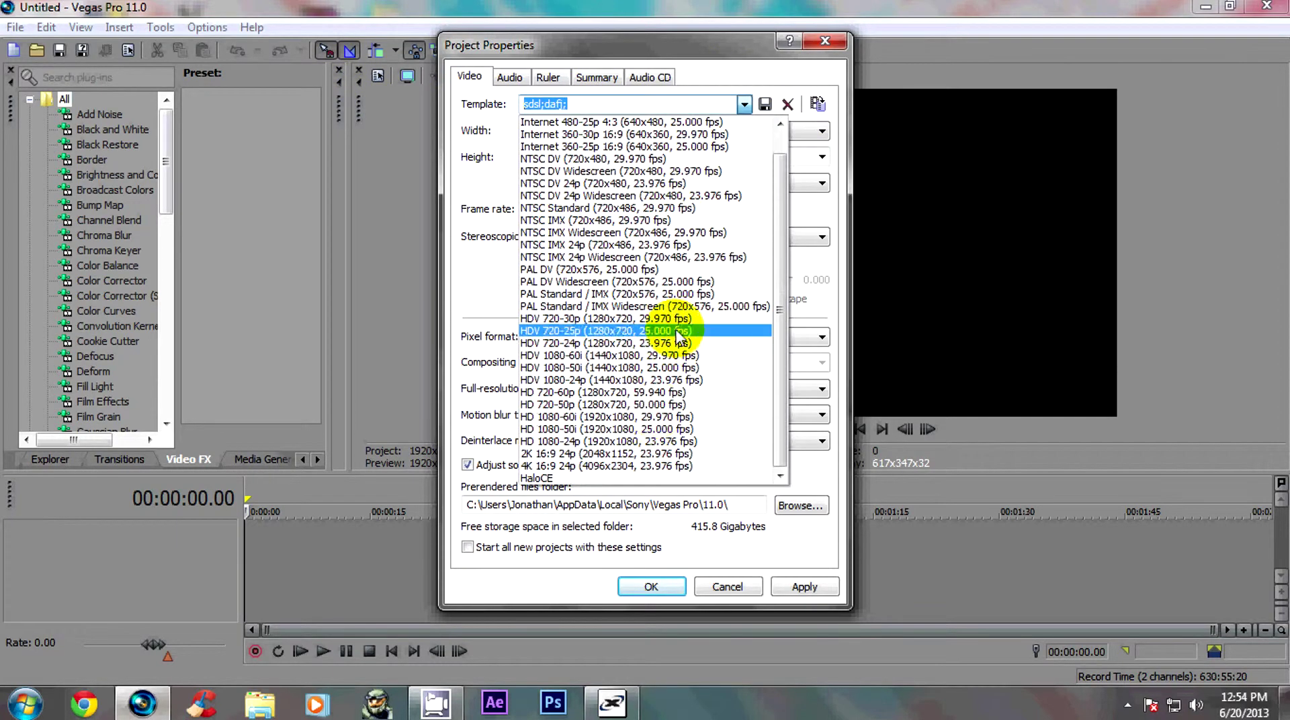
click(625, 478)
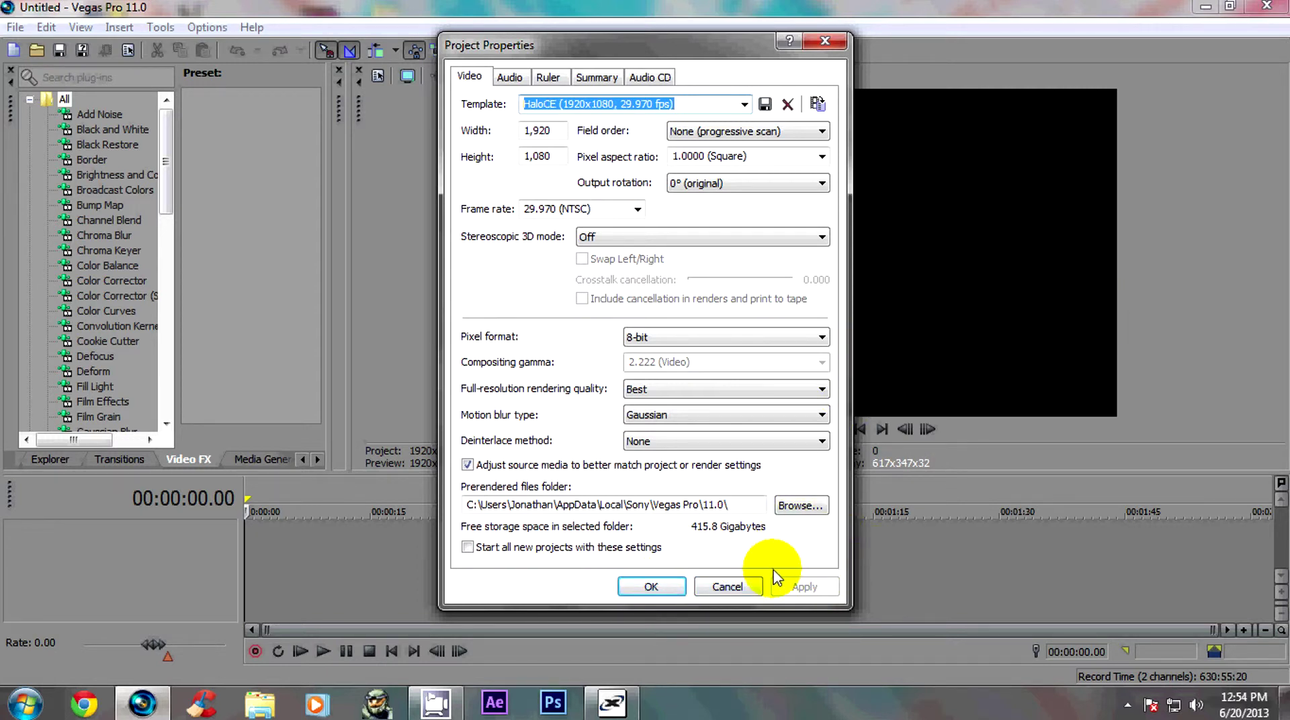
click(670, 588)
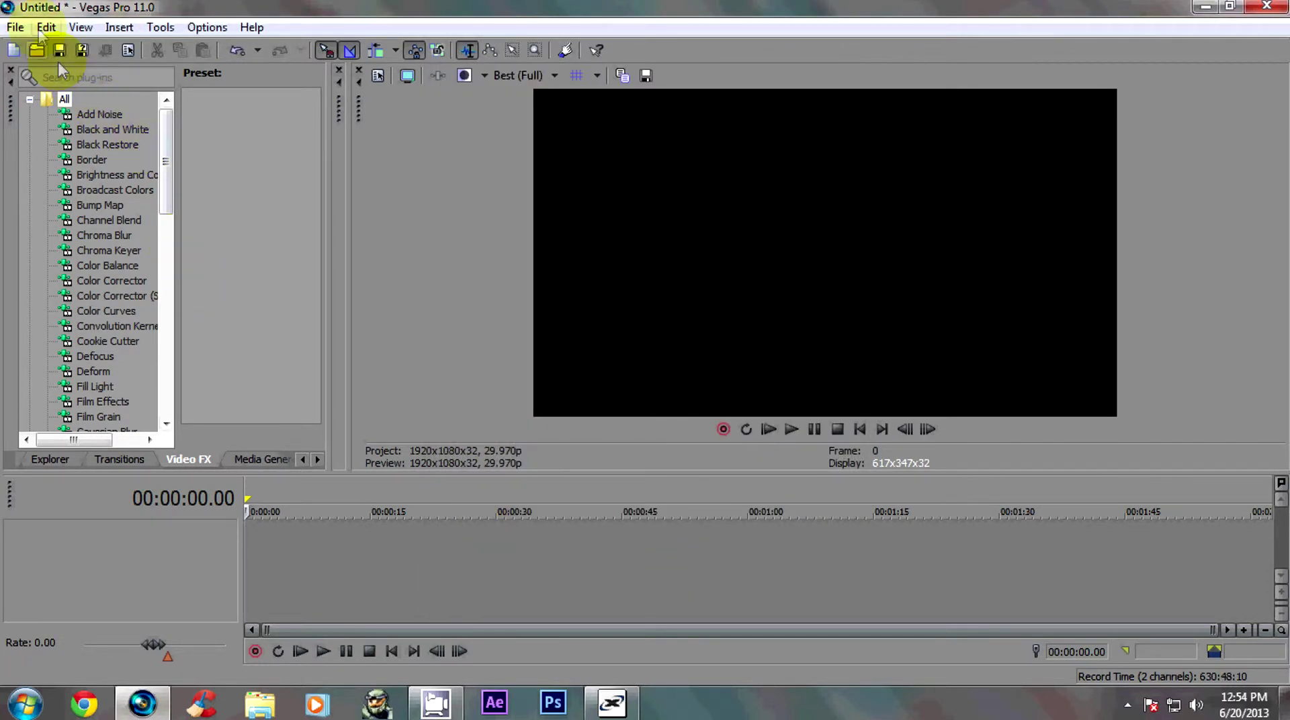
click(14, 27)
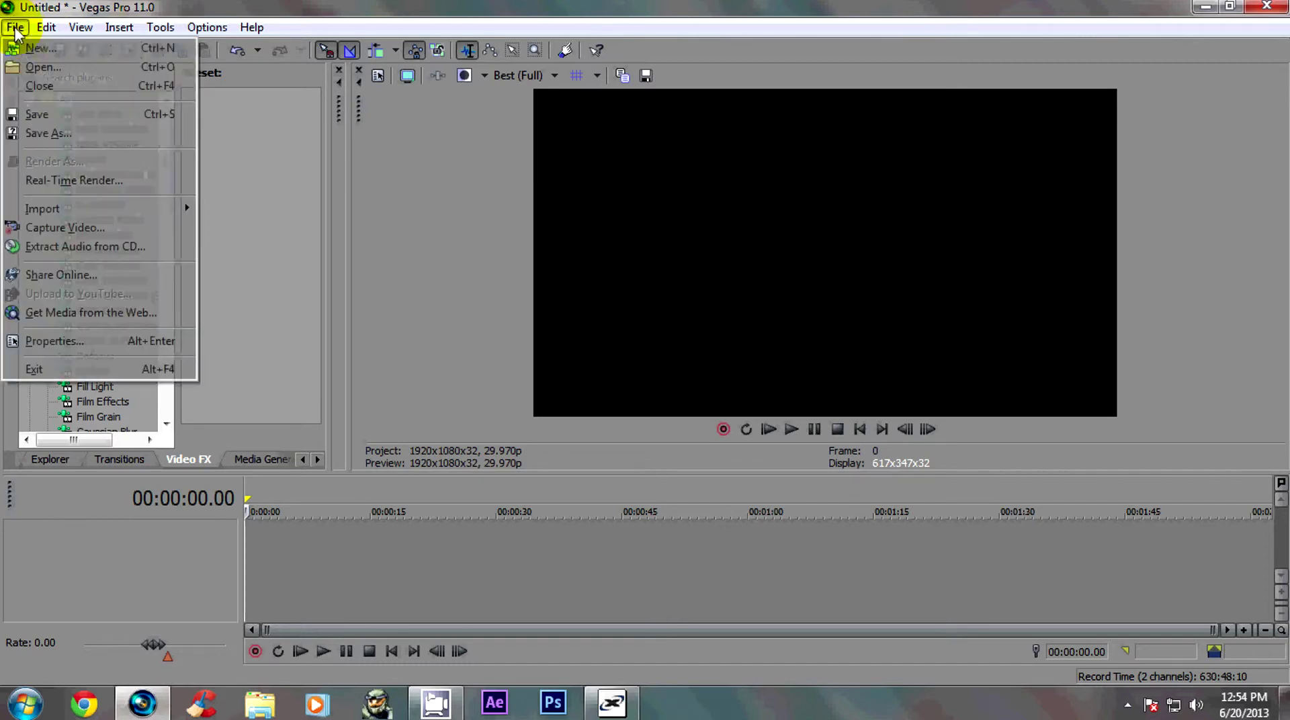
click(30, 62)
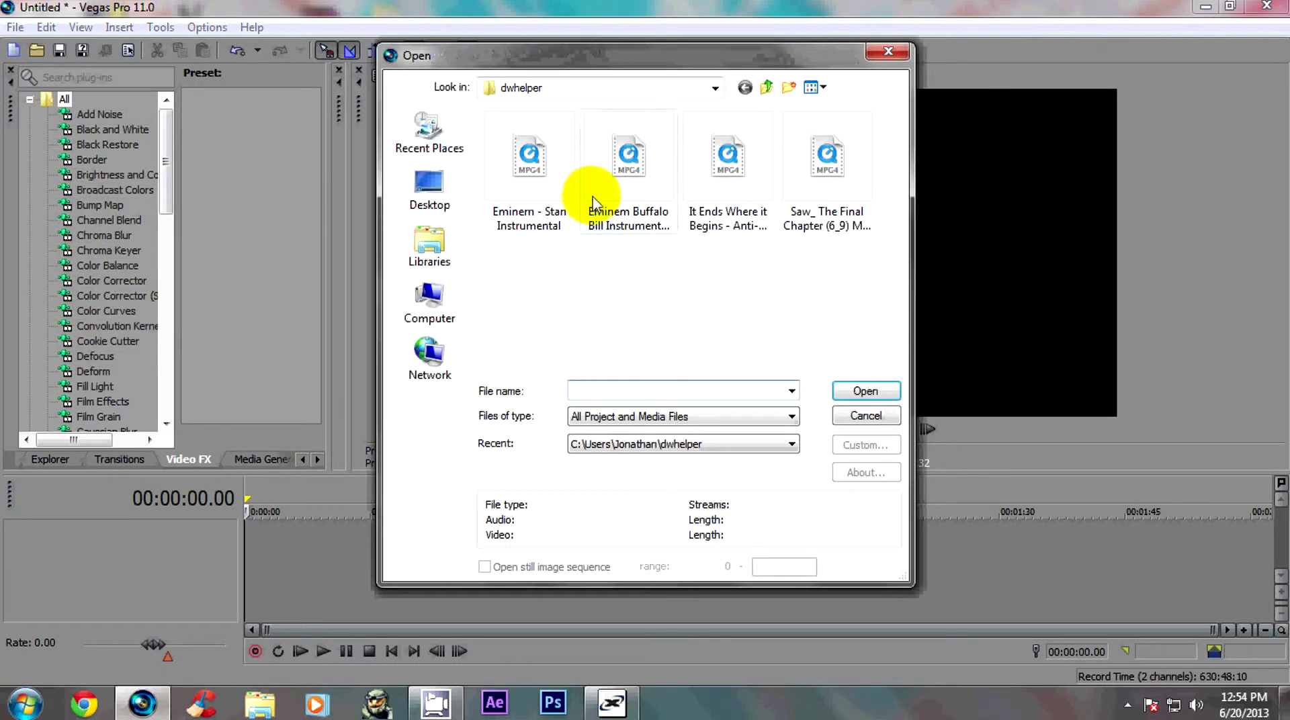
click(431, 188)
drag(895, 156, 894, 289)
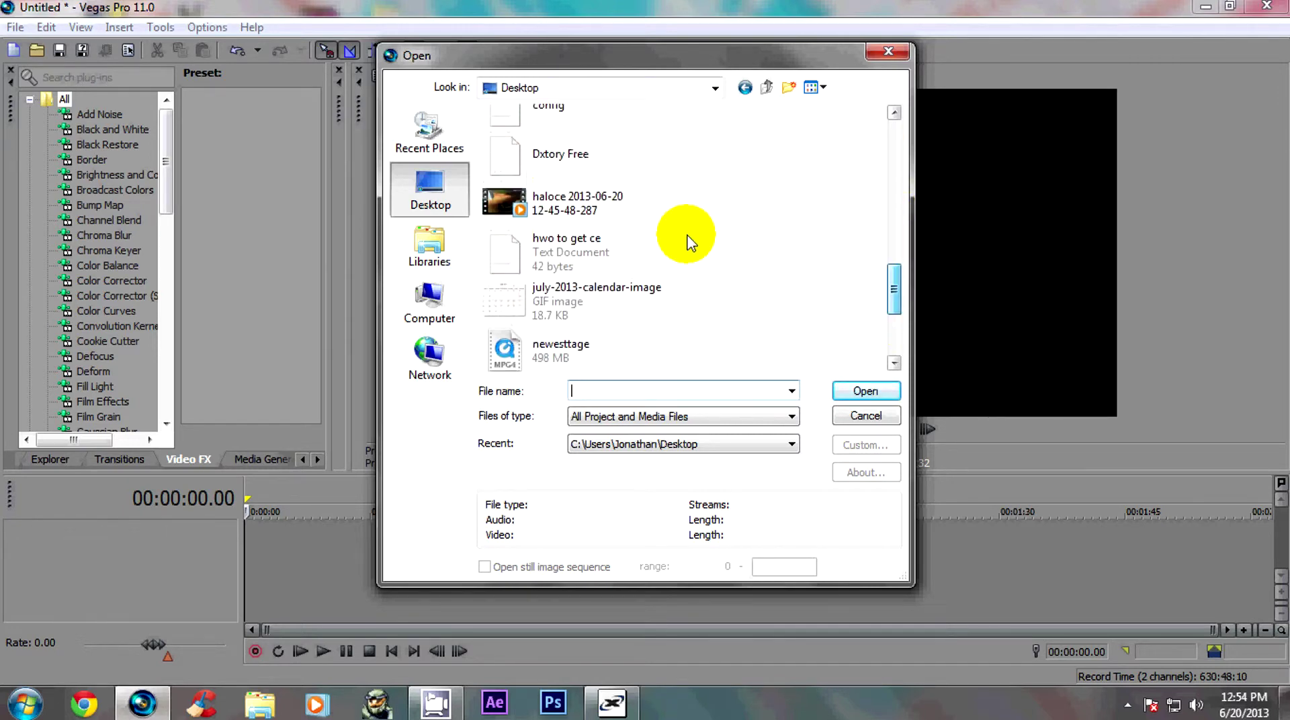
click(635, 205)
click(858, 393)
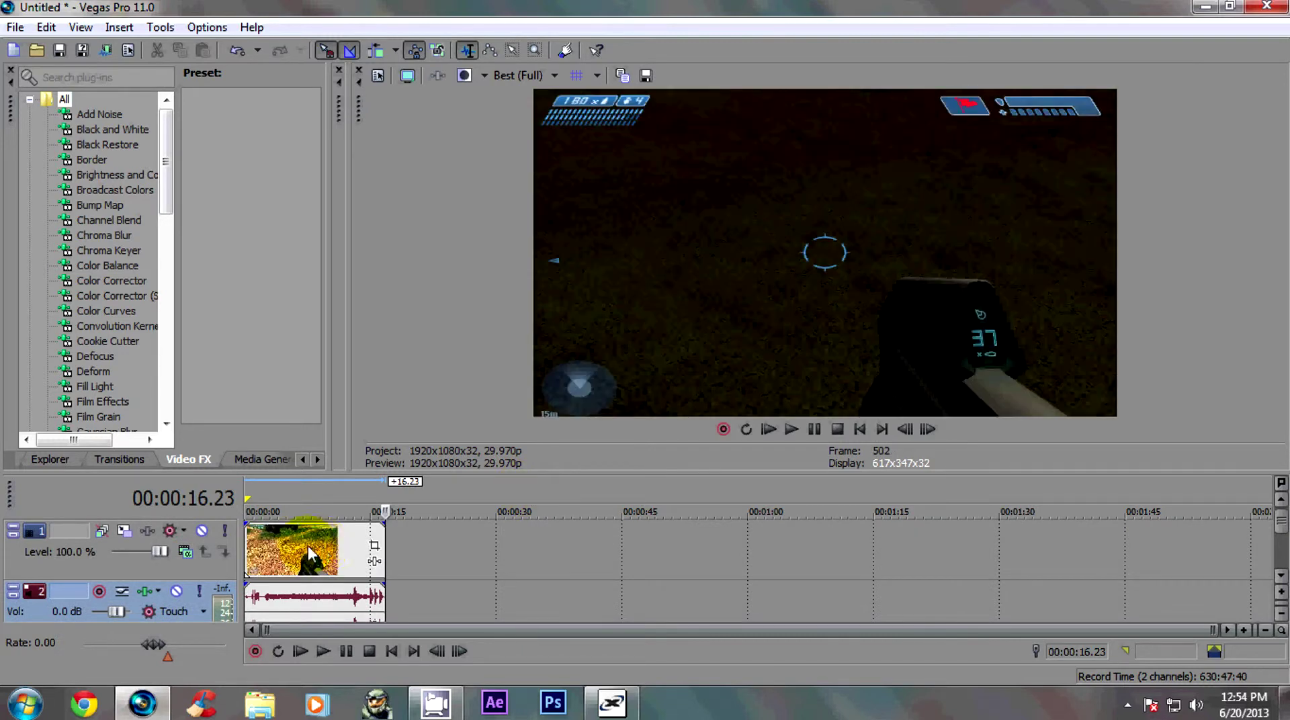
Preview several moments of the Halo clip on the timeline, from the middle to its end
click(278, 545)
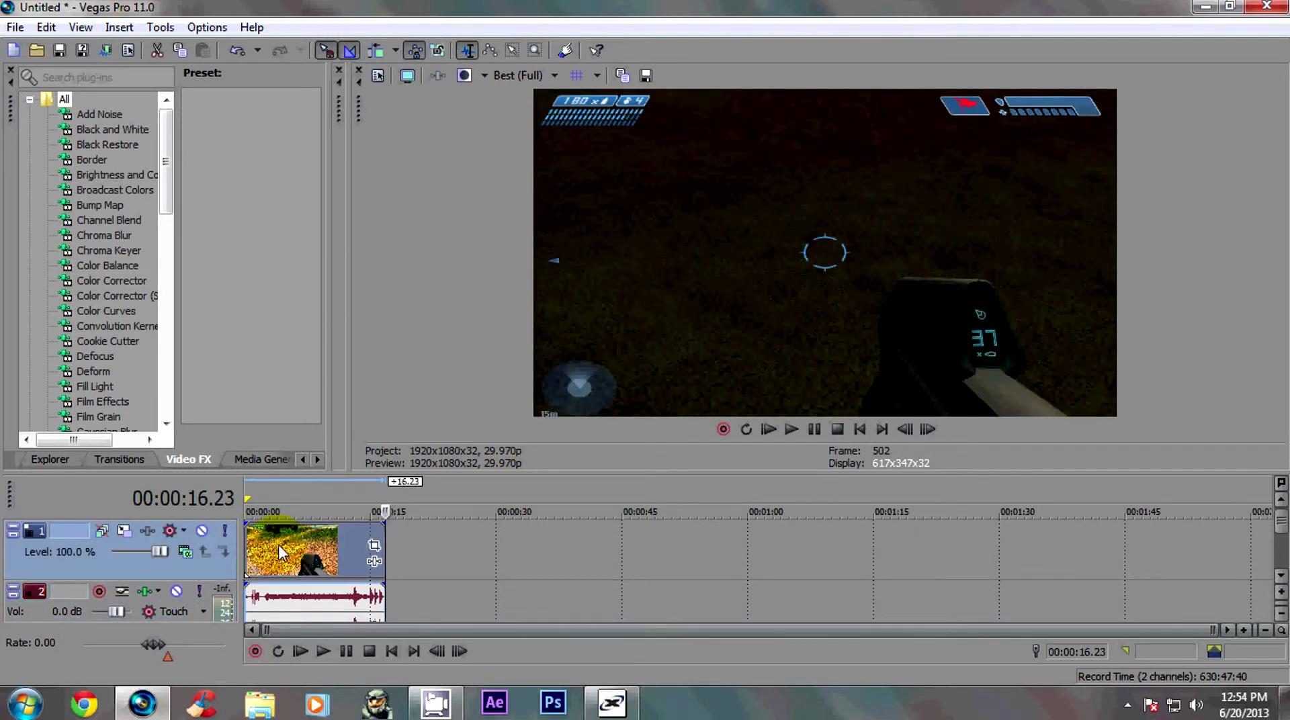
click(323, 548)
click(292, 550)
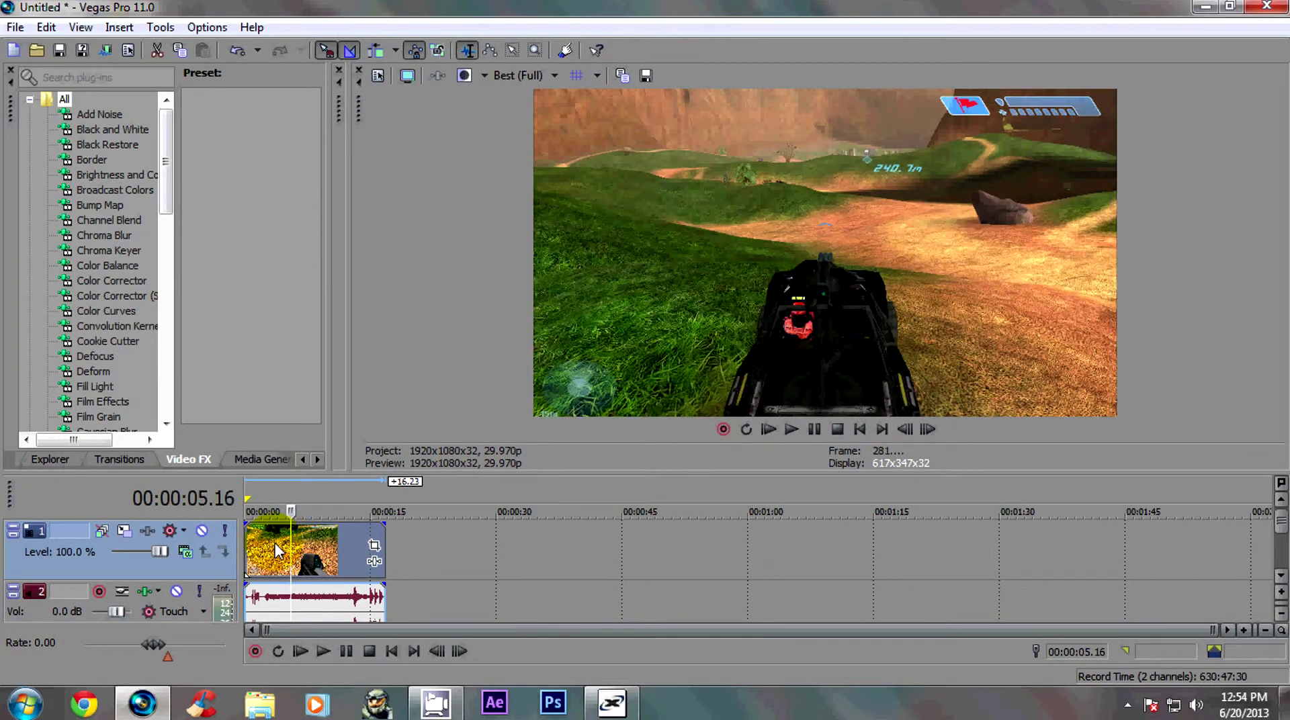
click(288, 548)
click(317, 546)
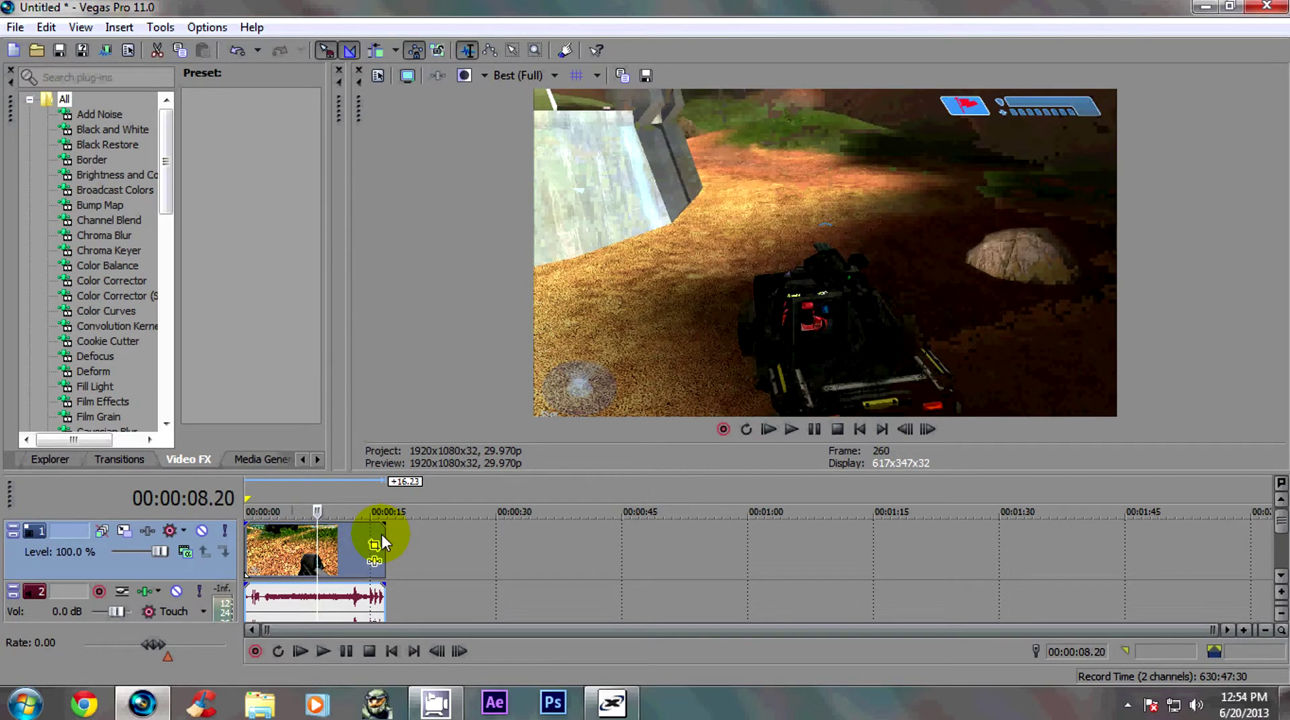
click(382, 534)
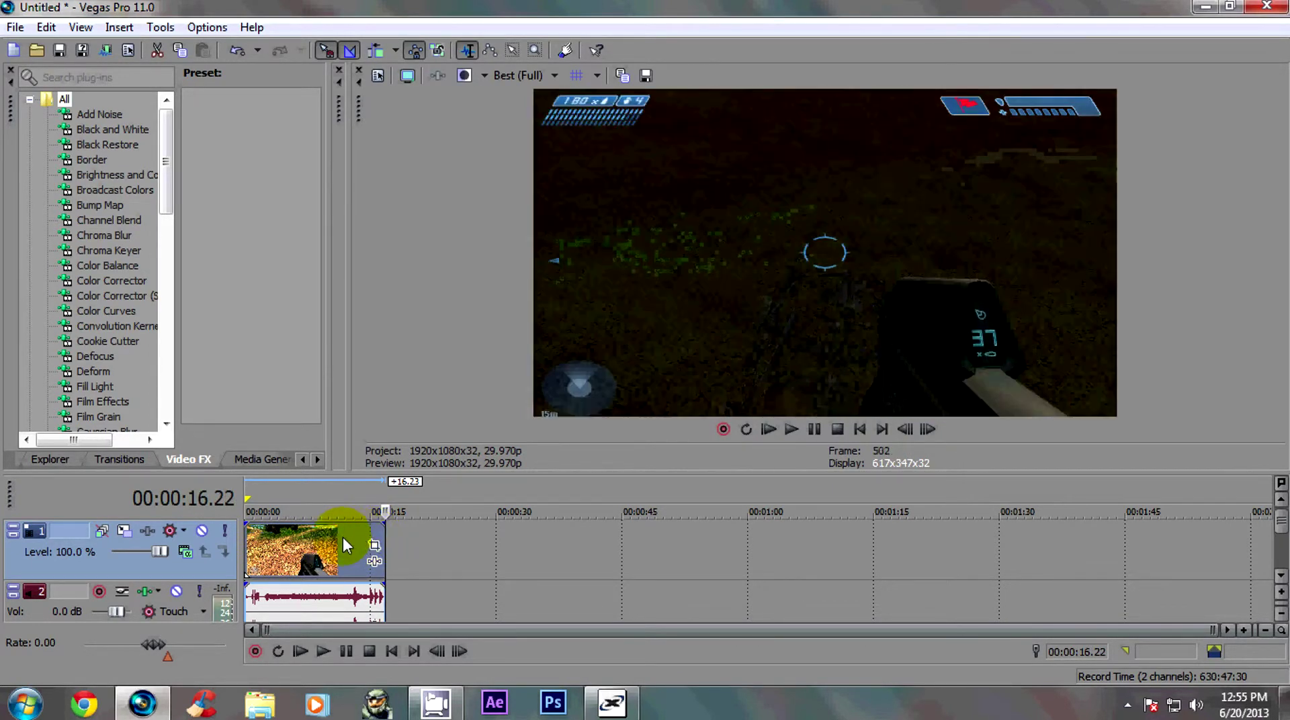
Split the Halo clip at 00:00:06.13 and delete the part after the cut
click(298, 542)
key(s)
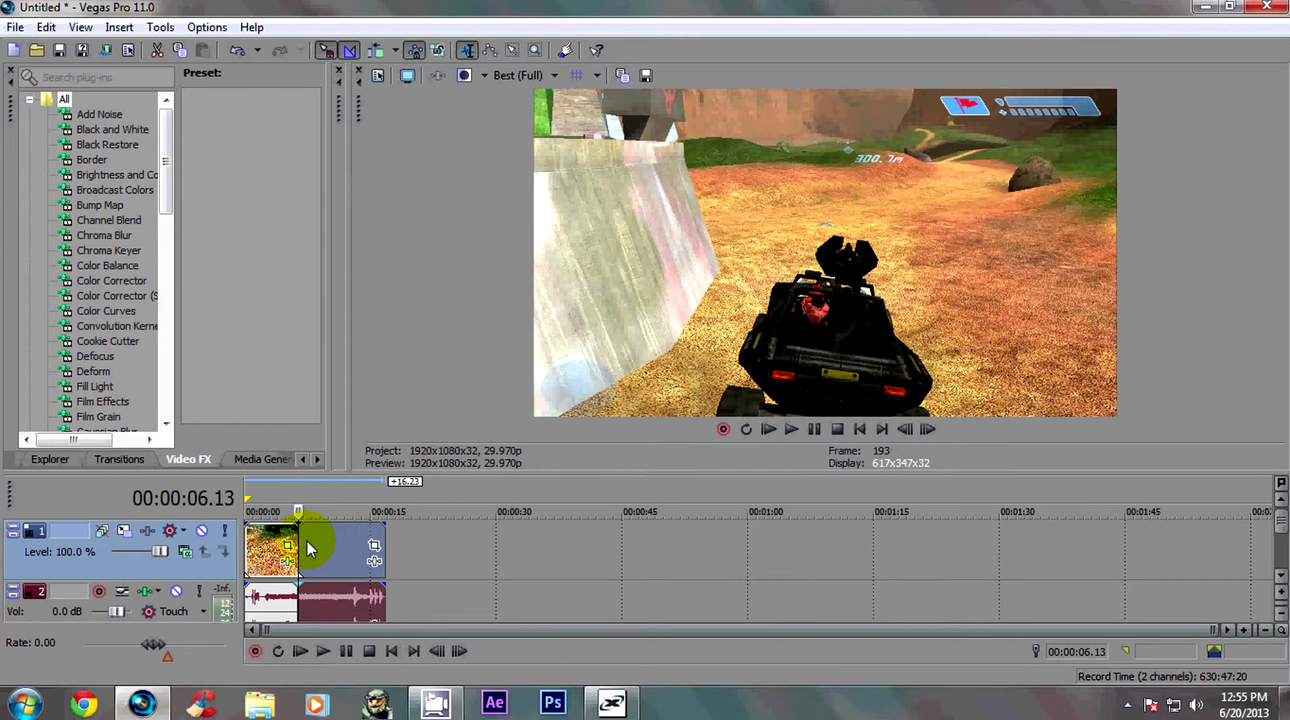
right_click(307, 542)
click(394, 241)
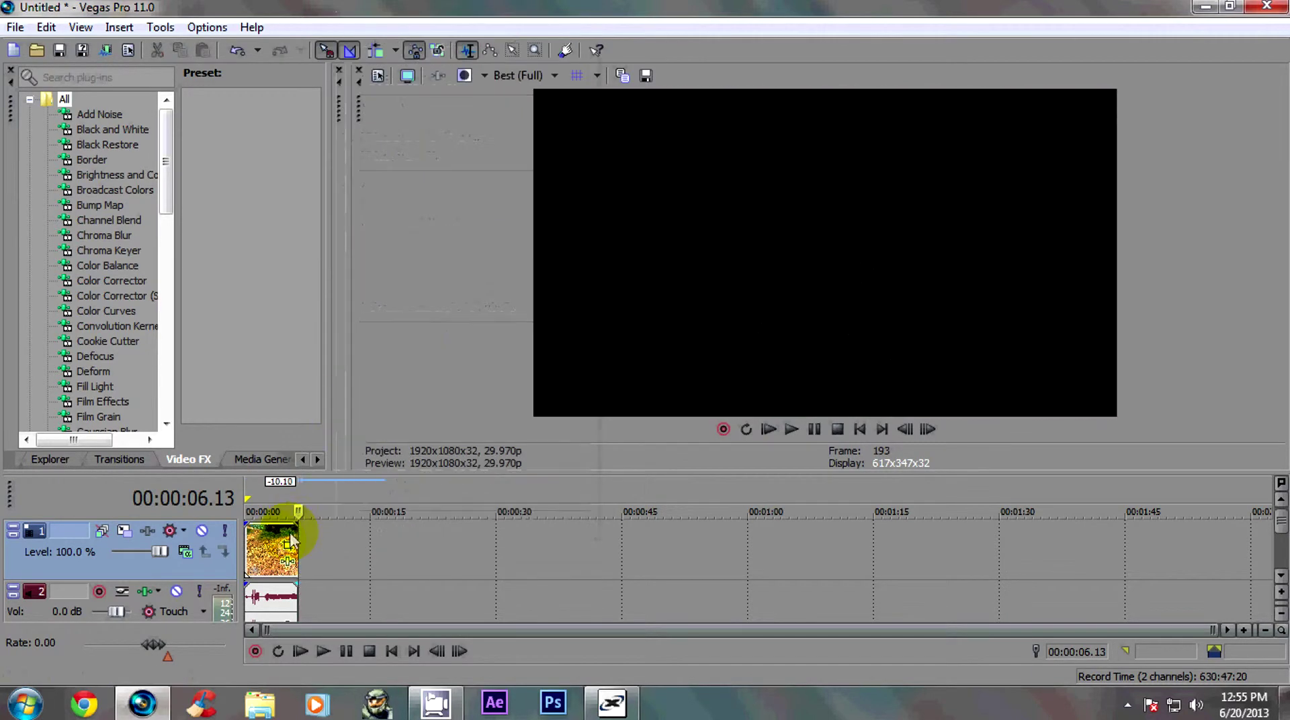
Mark the loop region from the project start to the end of the trimmed clip
click(244, 500)
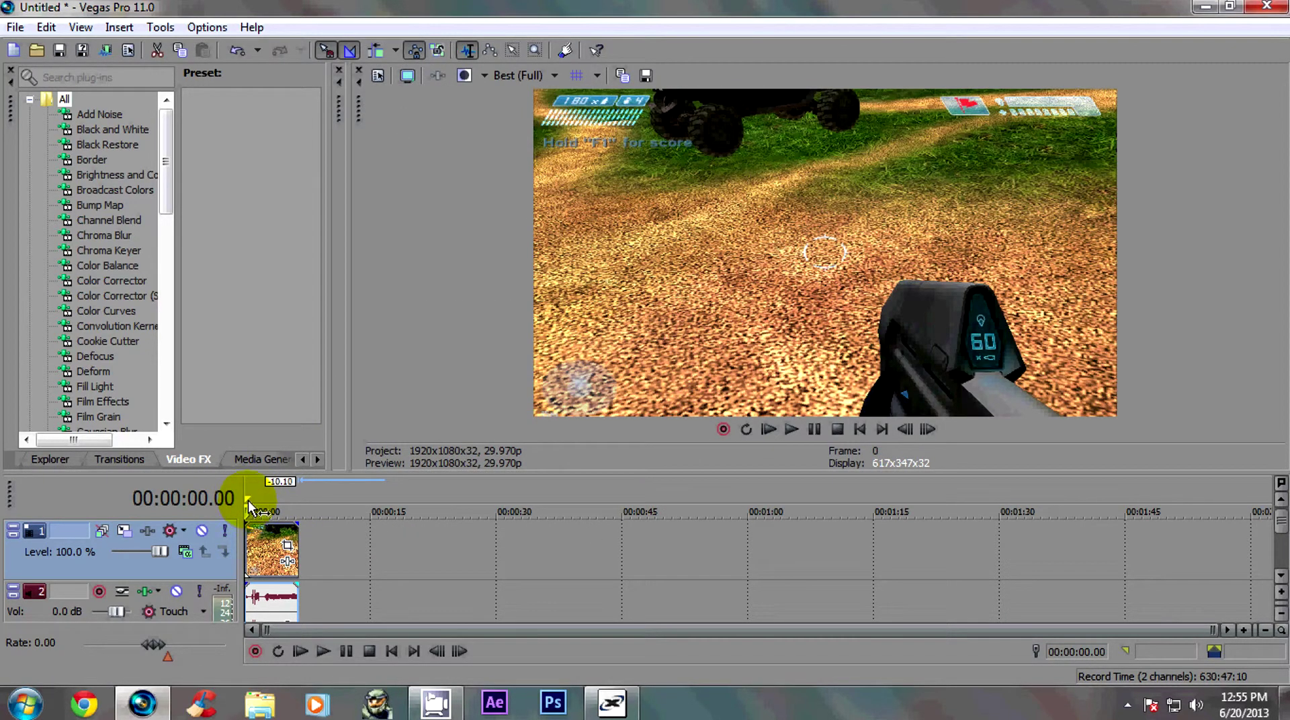
drag(249, 500, 296, 501)
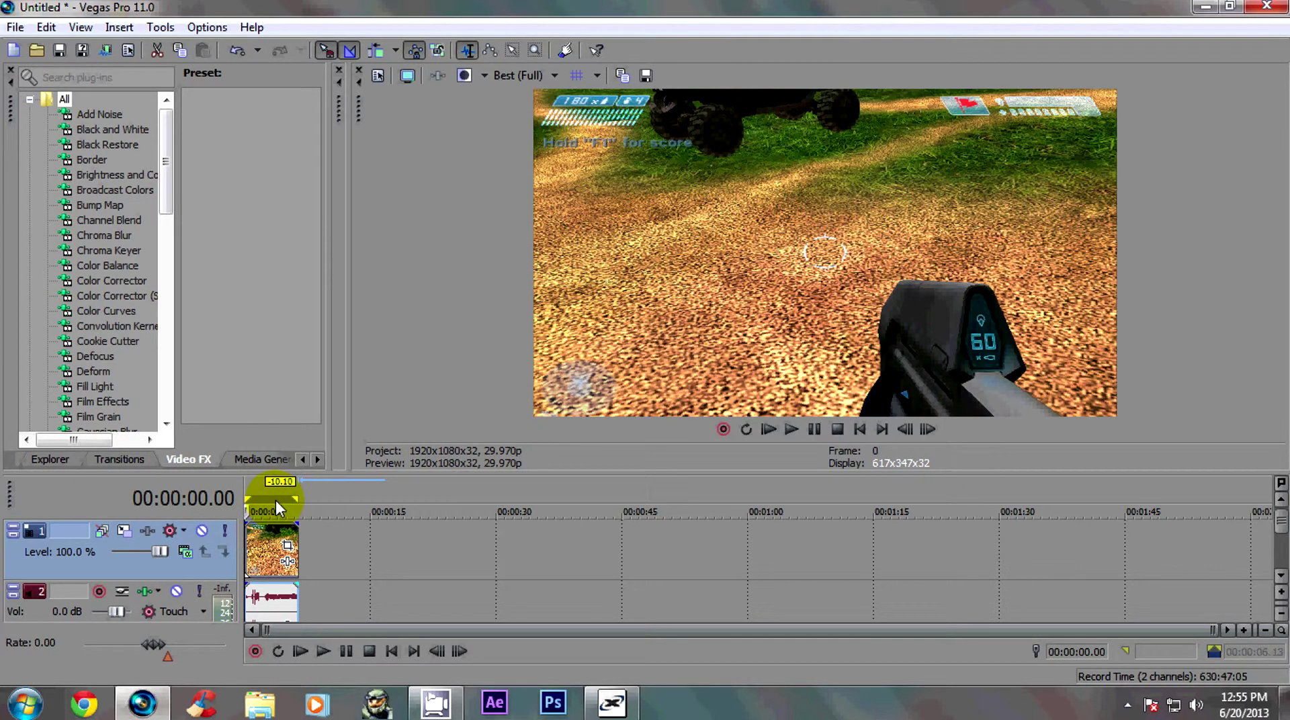
Turn off Maintain aspect ratio in the properties of the trimmed Halo video clip
right_click(266, 551)
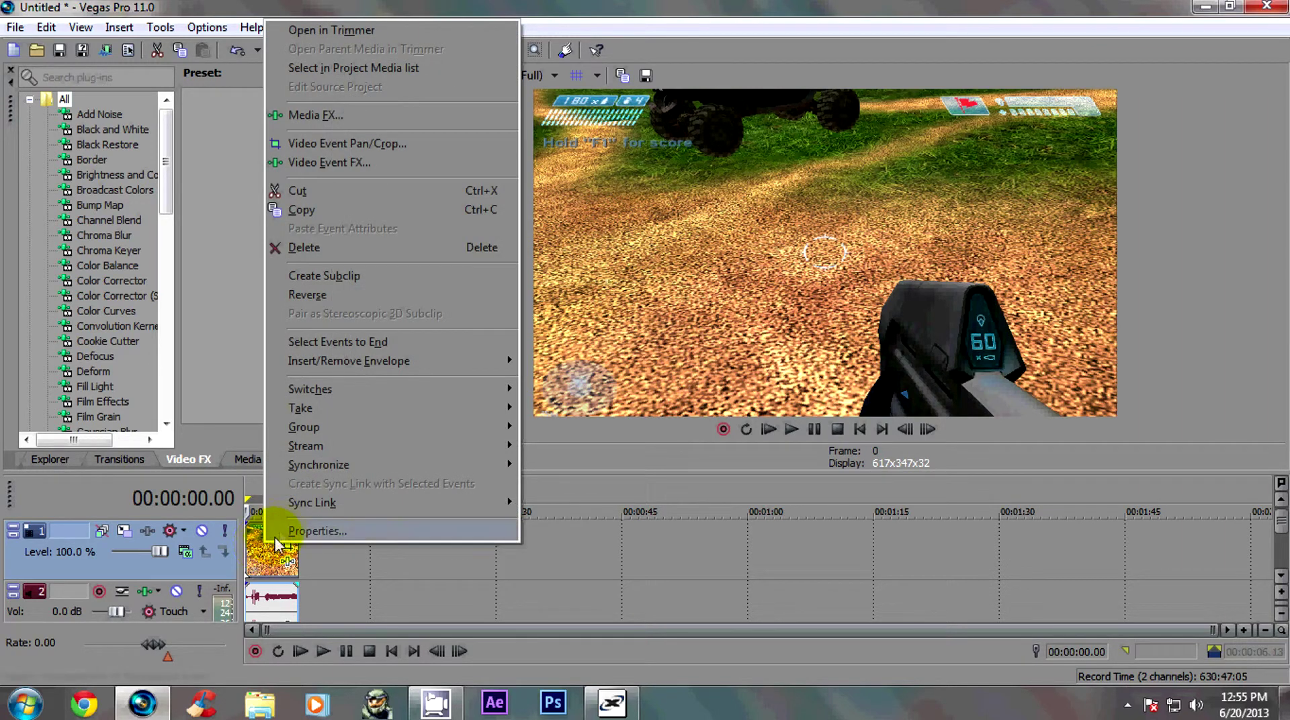
click(289, 531)
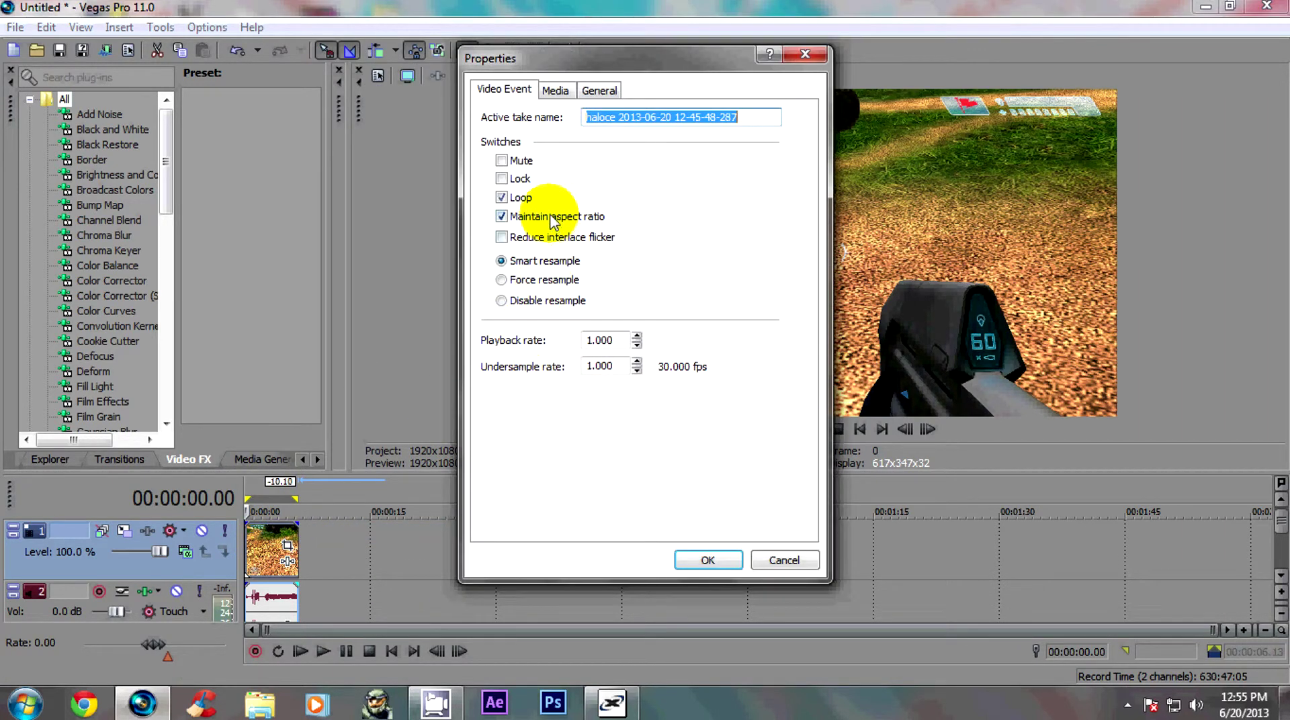
click(502, 216)
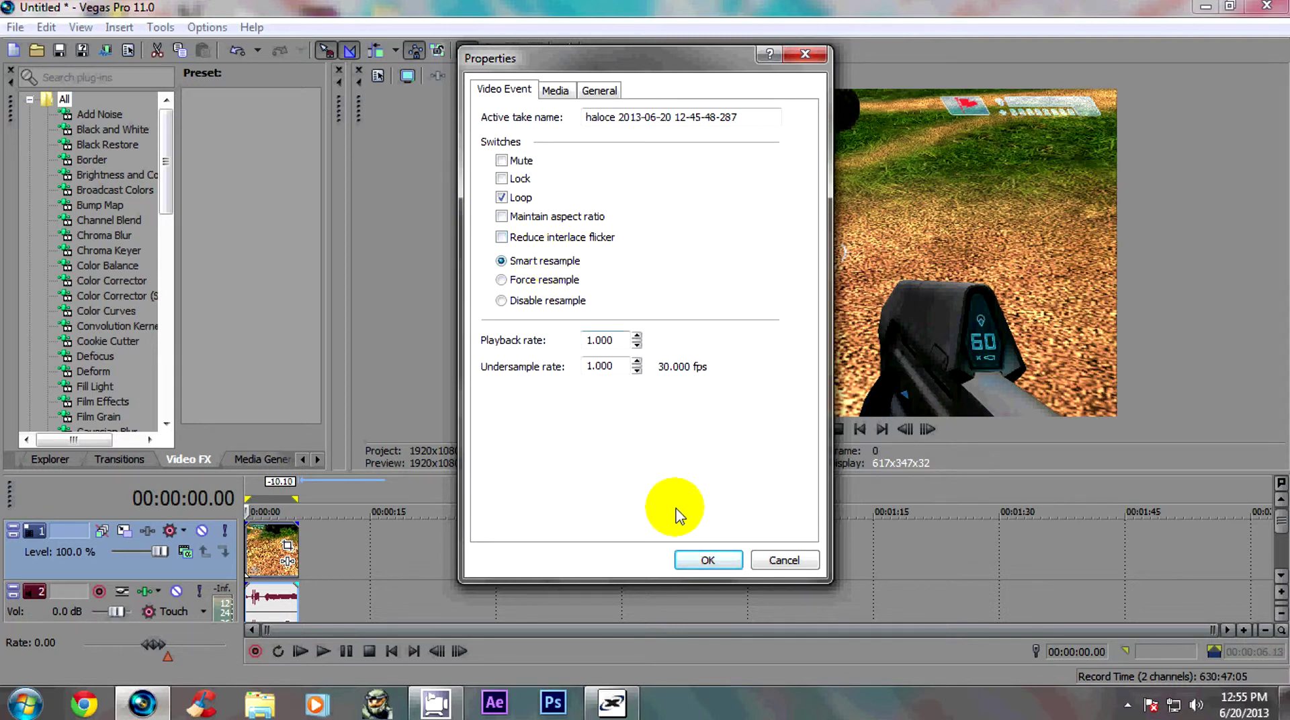
click(696, 558)
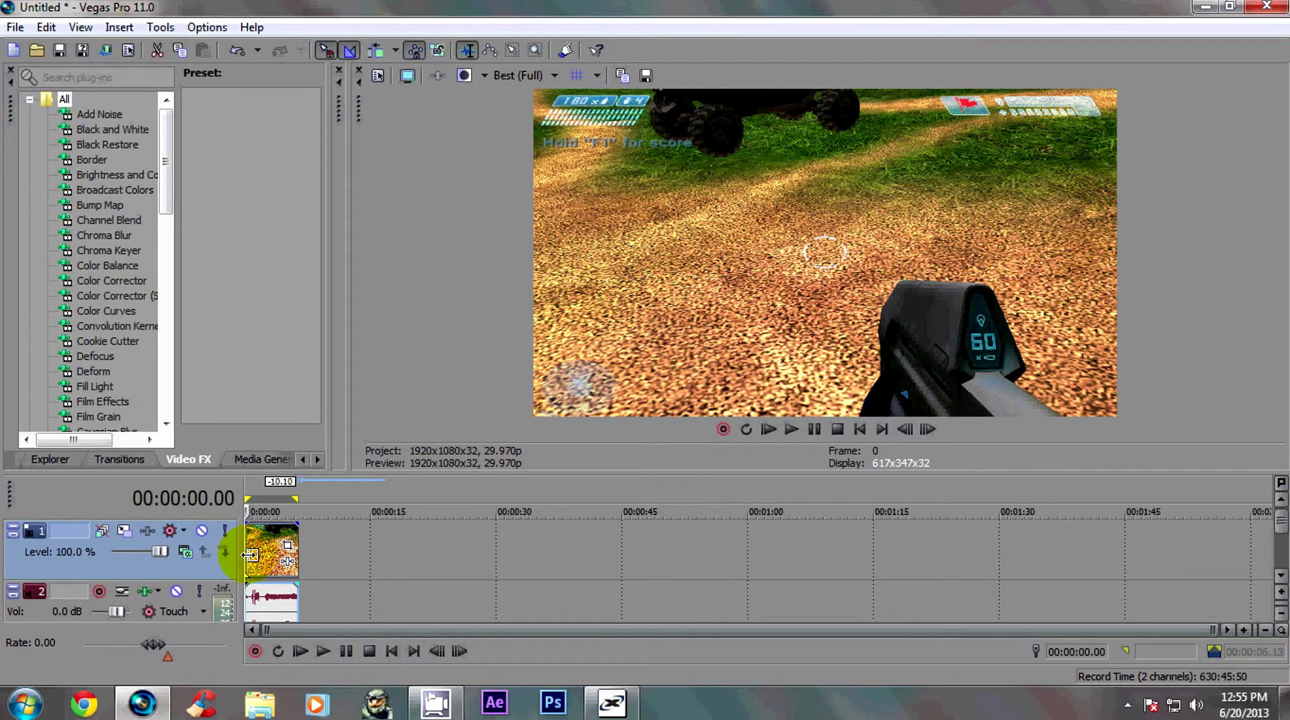
Shorten the loop region, extend it back to the end of the clip, and preview the clip's first second
drag(282, 498, 279, 498)
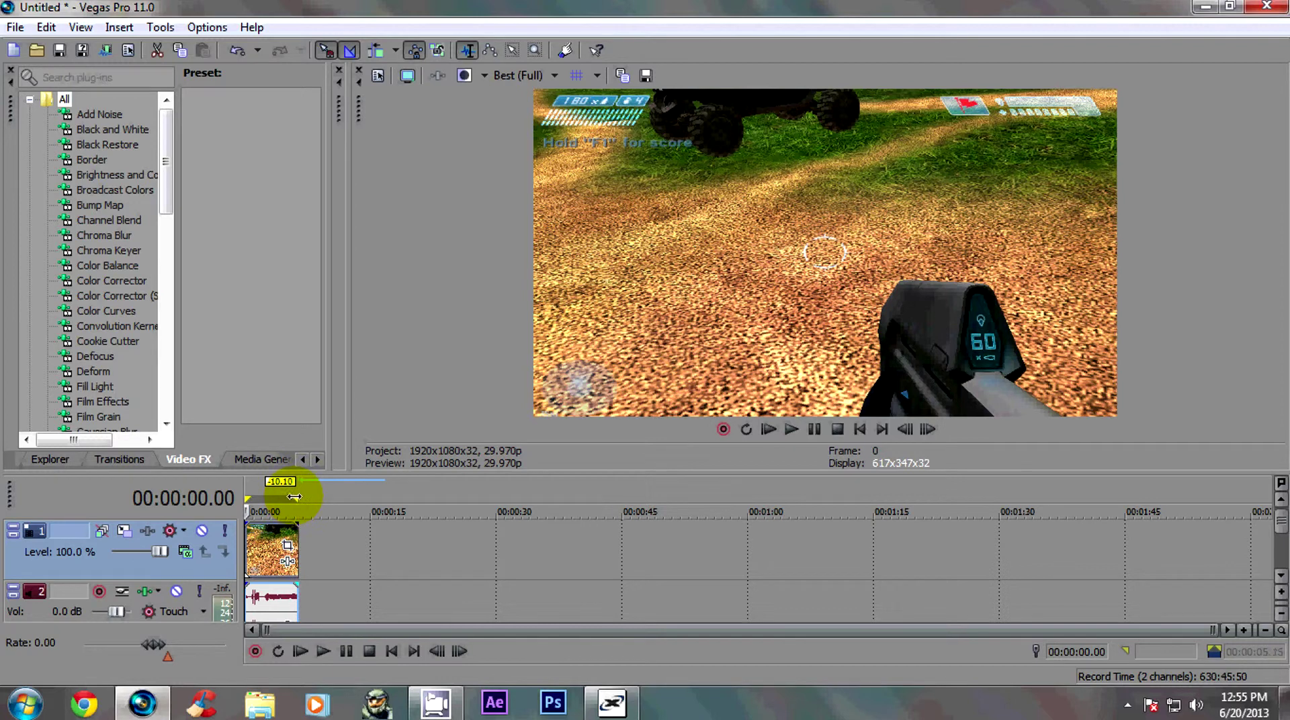
mouse_move(293, 498)
mouse_down()
mouse_move(275, 499)
mouse_move(296, 498)
mouse_up()
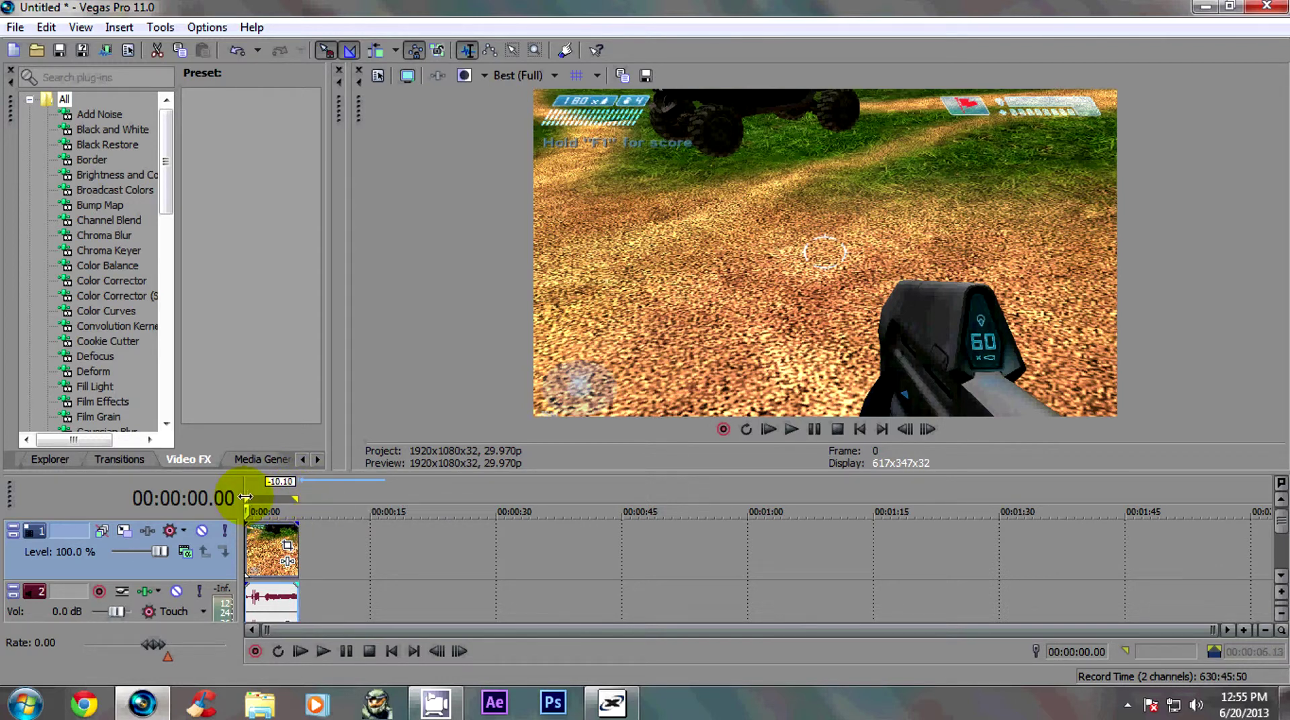
key(space)
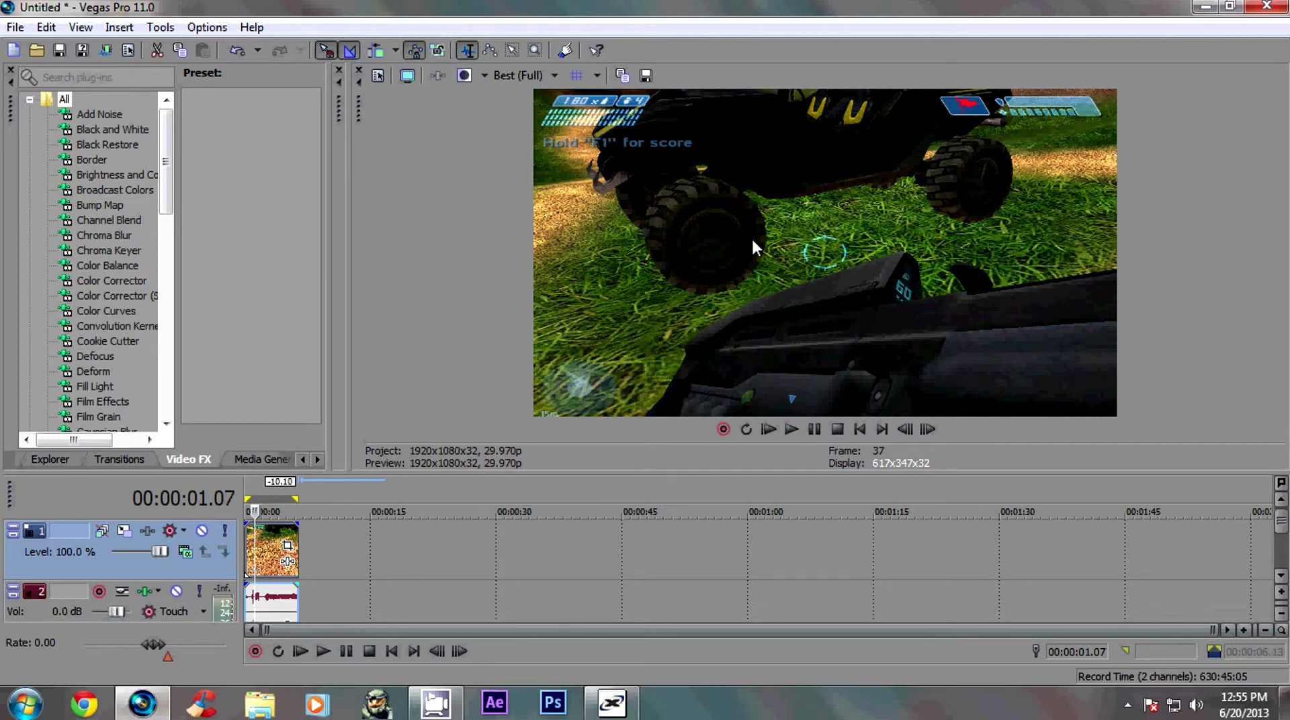
Start rendering the project with the haloce template and open that template's custom settings
click(24, 30)
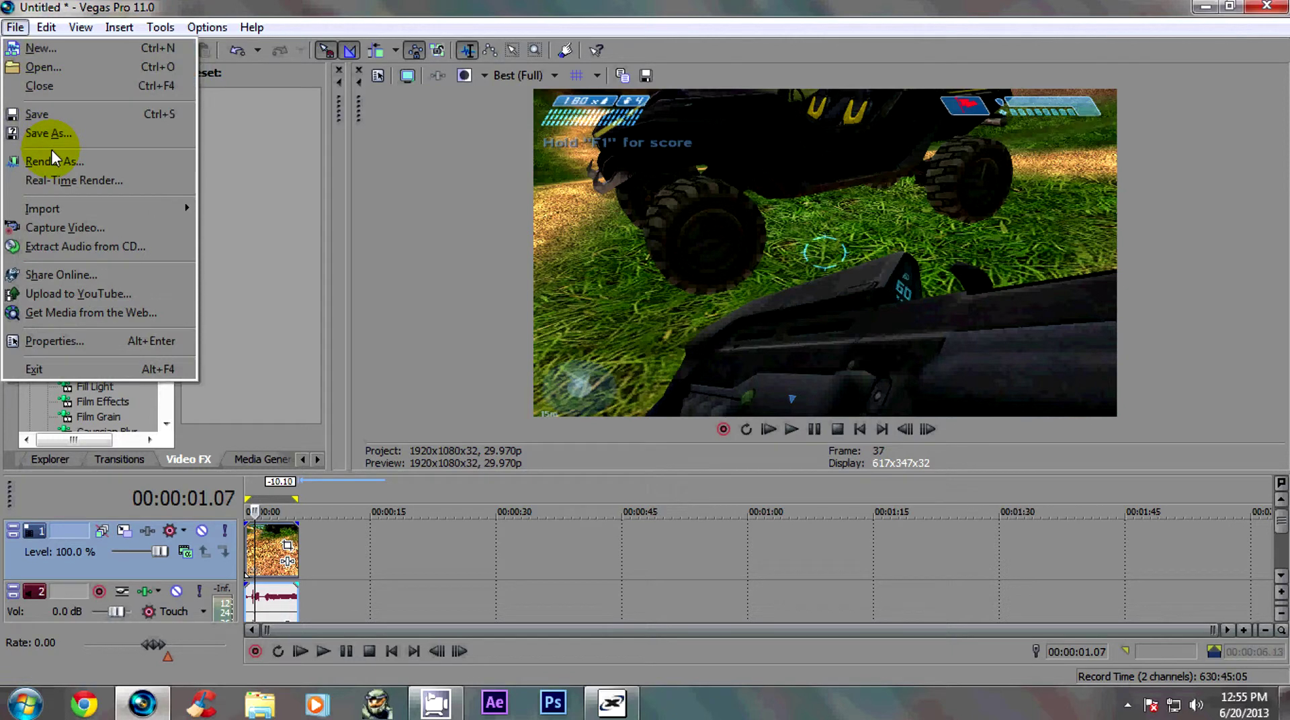
click(51, 159)
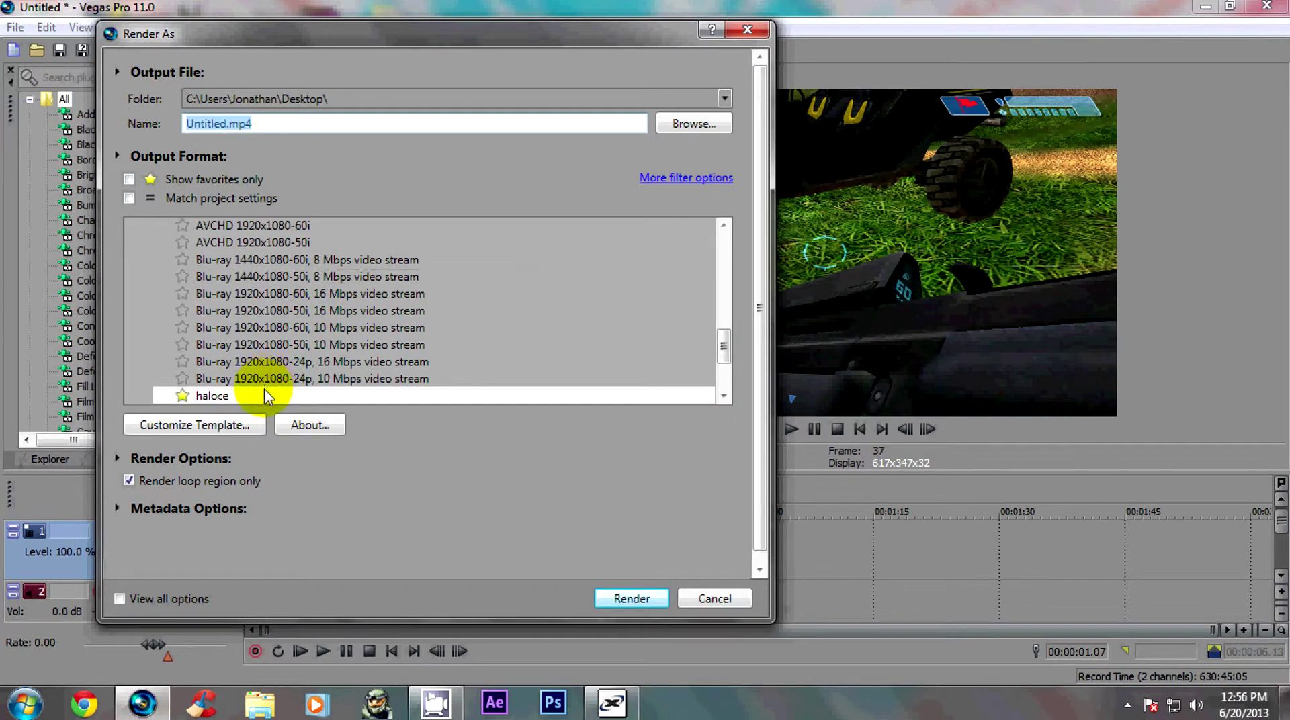
click(264, 390)
click(233, 422)
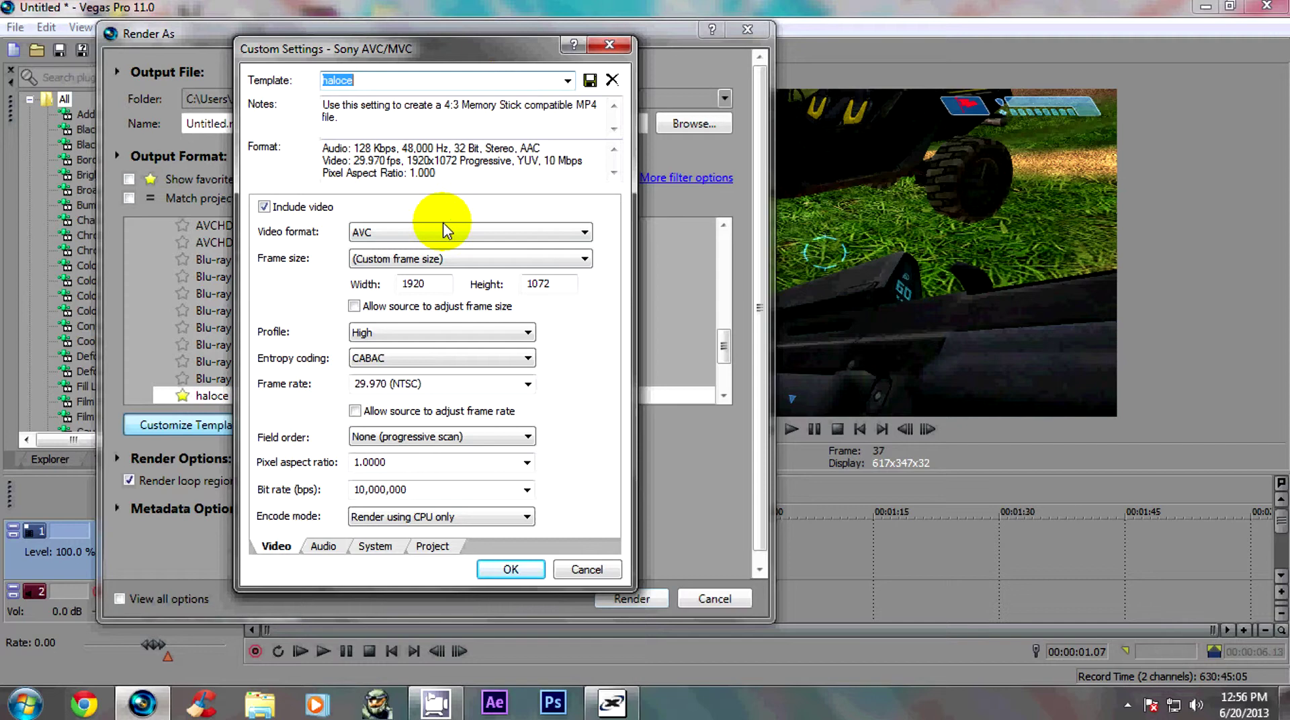
Examine the haloce template's video settings, including video format, frame size, entropy coding, frame rate, field order and encode mode
click(392, 235)
click(392, 235)
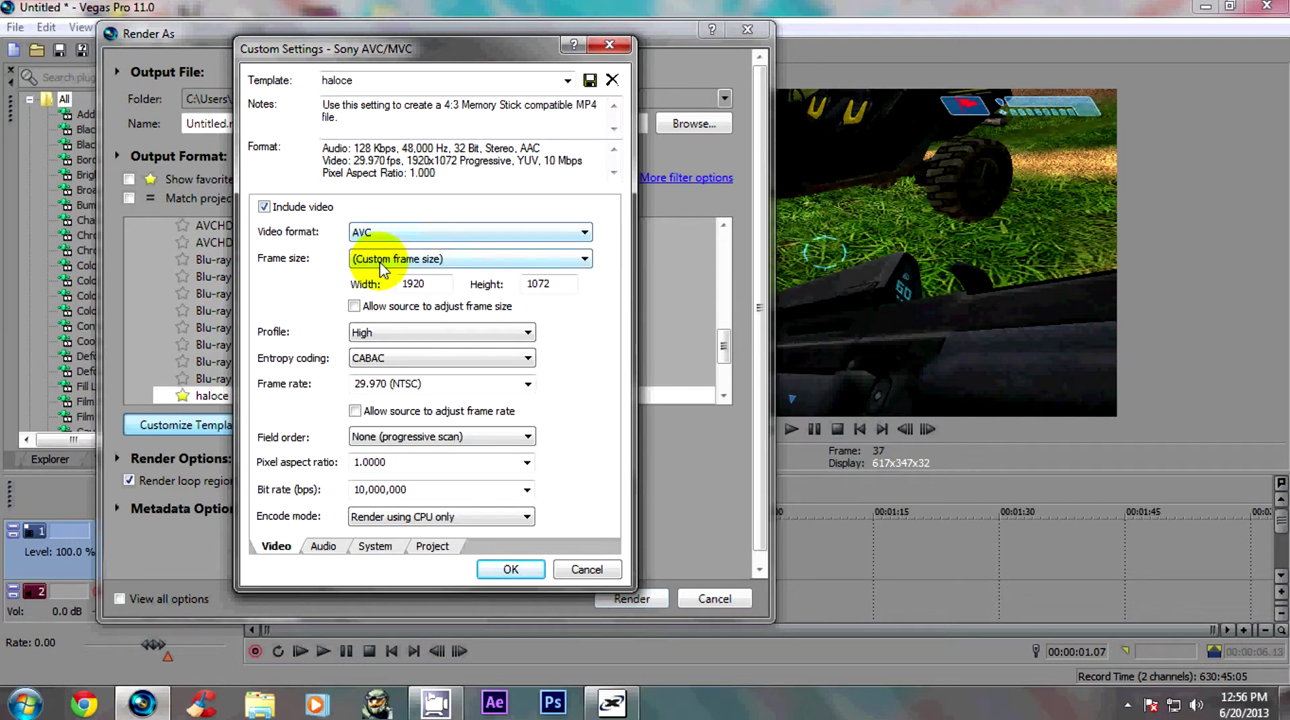
click(384, 262)
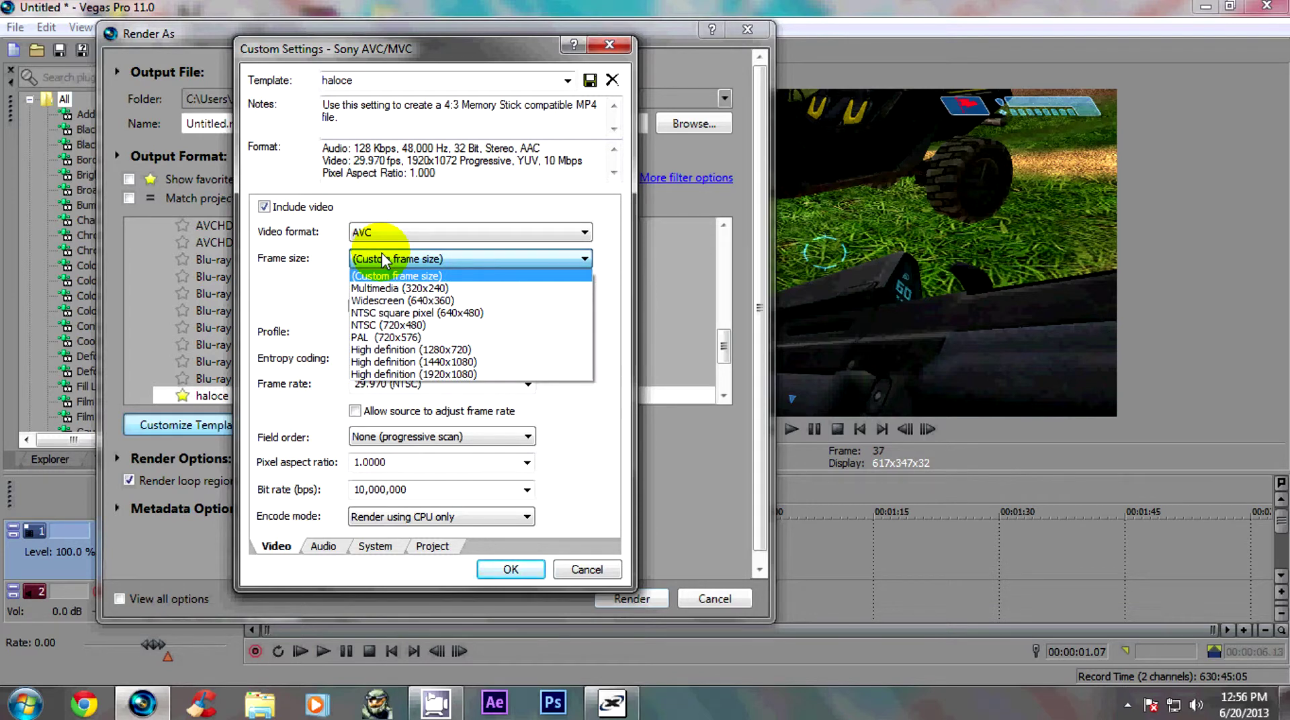
click(385, 260)
click(386, 261)
click(395, 272)
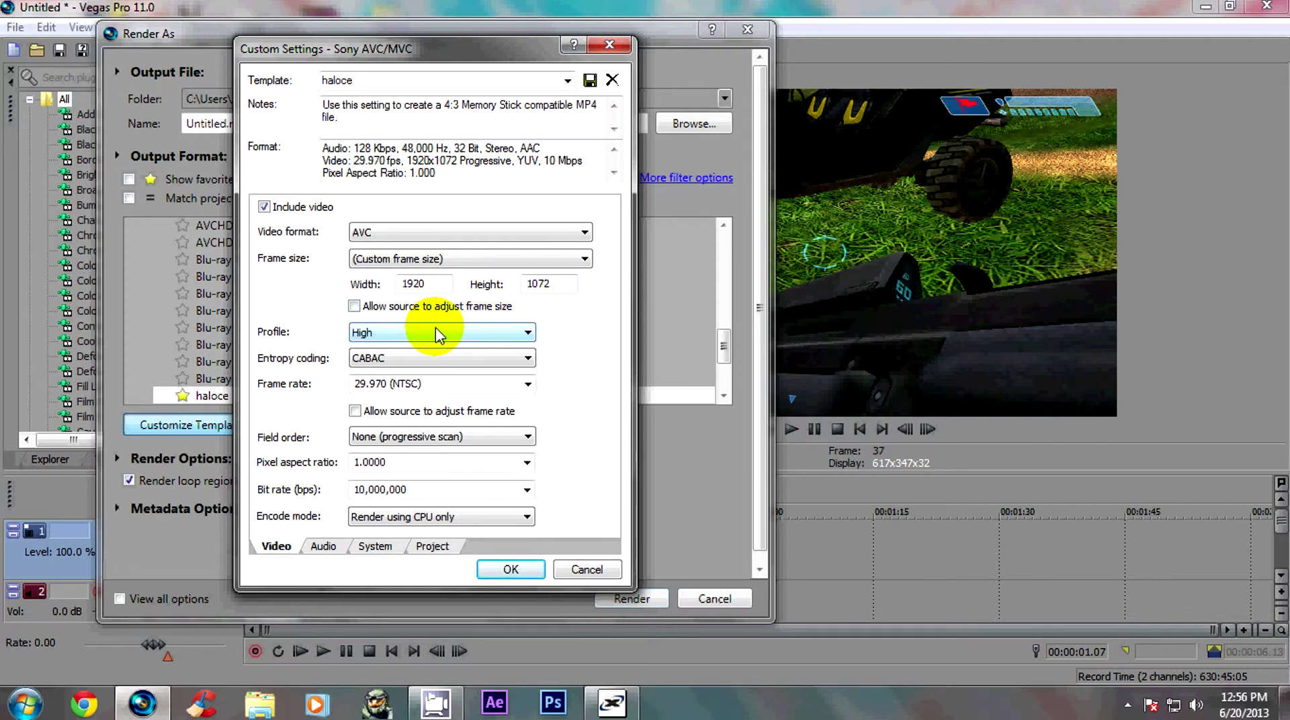
click(417, 360)
click(412, 362)
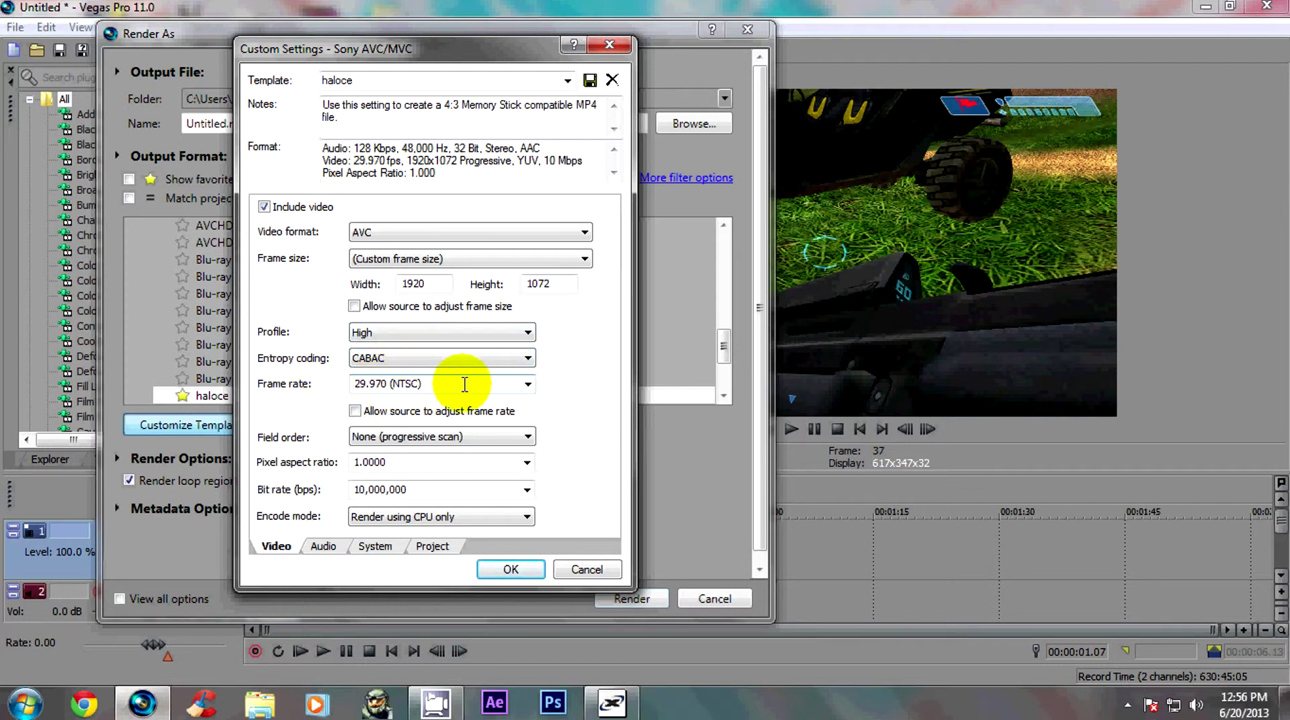
click(528, 385)
click(528, 385)
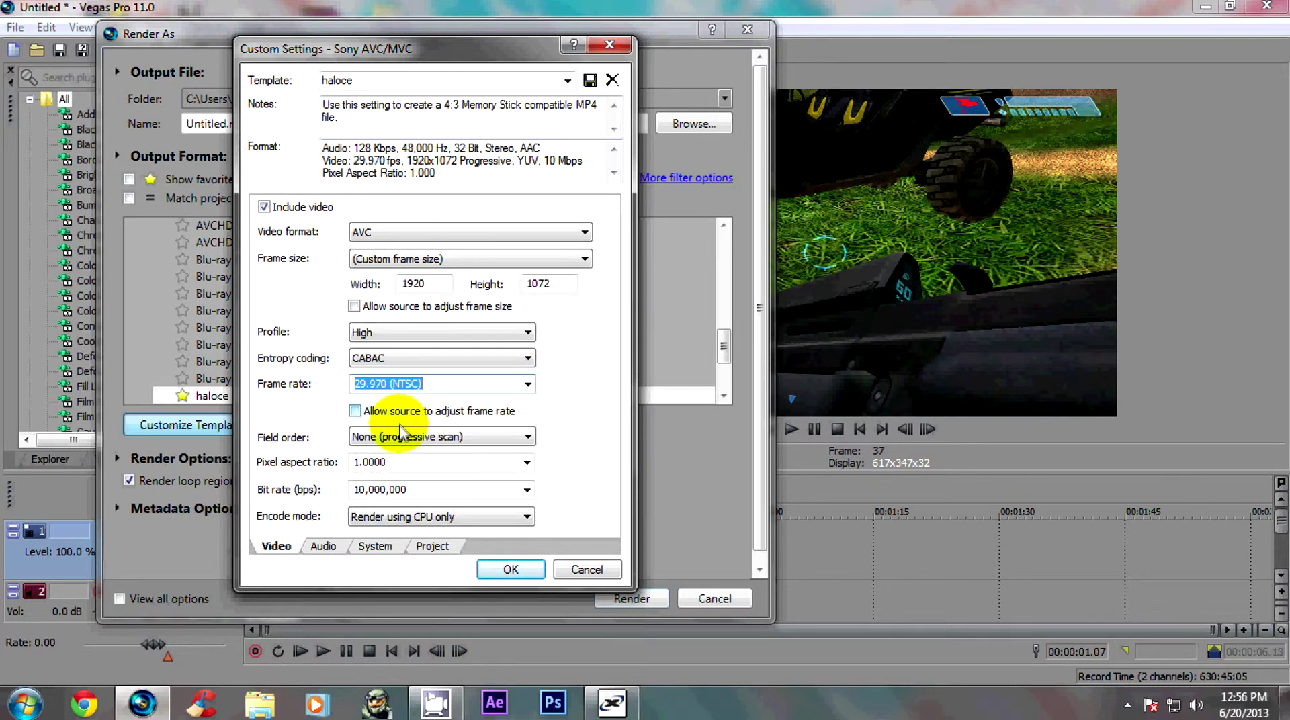
click(403, 438)
click(401, 449)
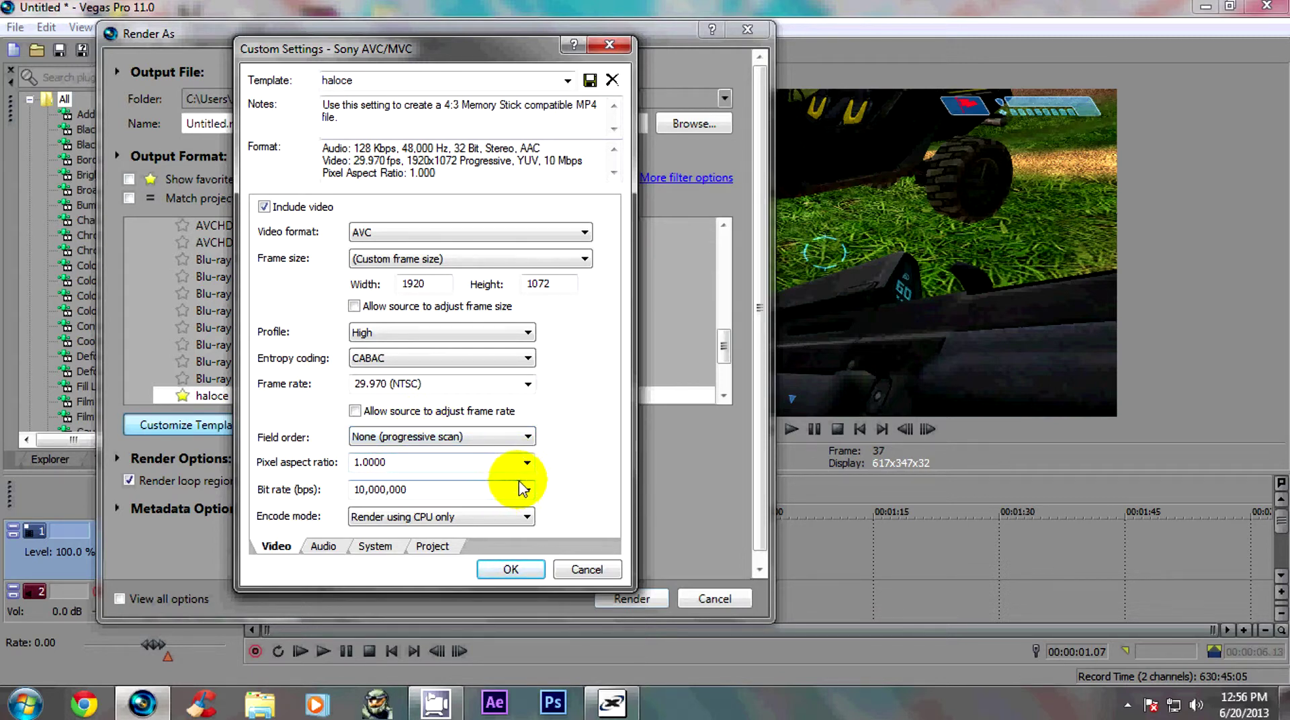
click(434, 517)
click(434, 518)
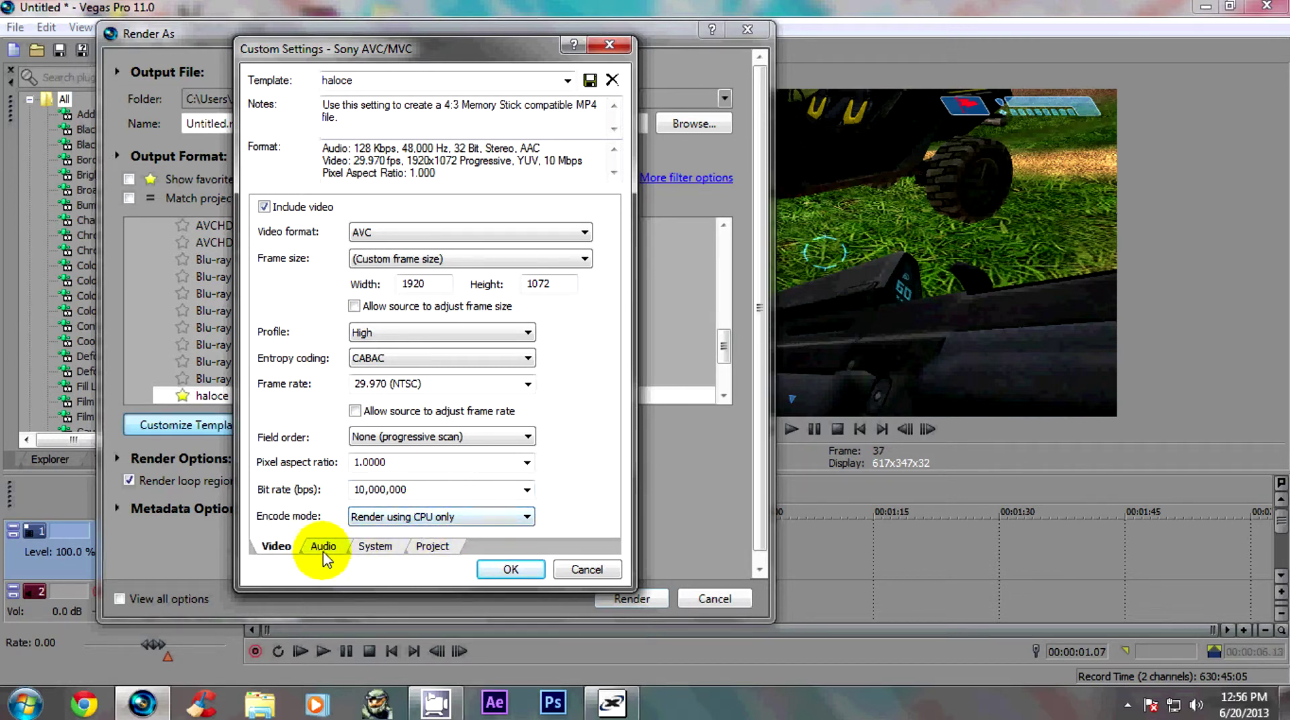
Examine the template's audio settings: audio format, sample rate, bit rate and audio coding mode
click(325, 547)
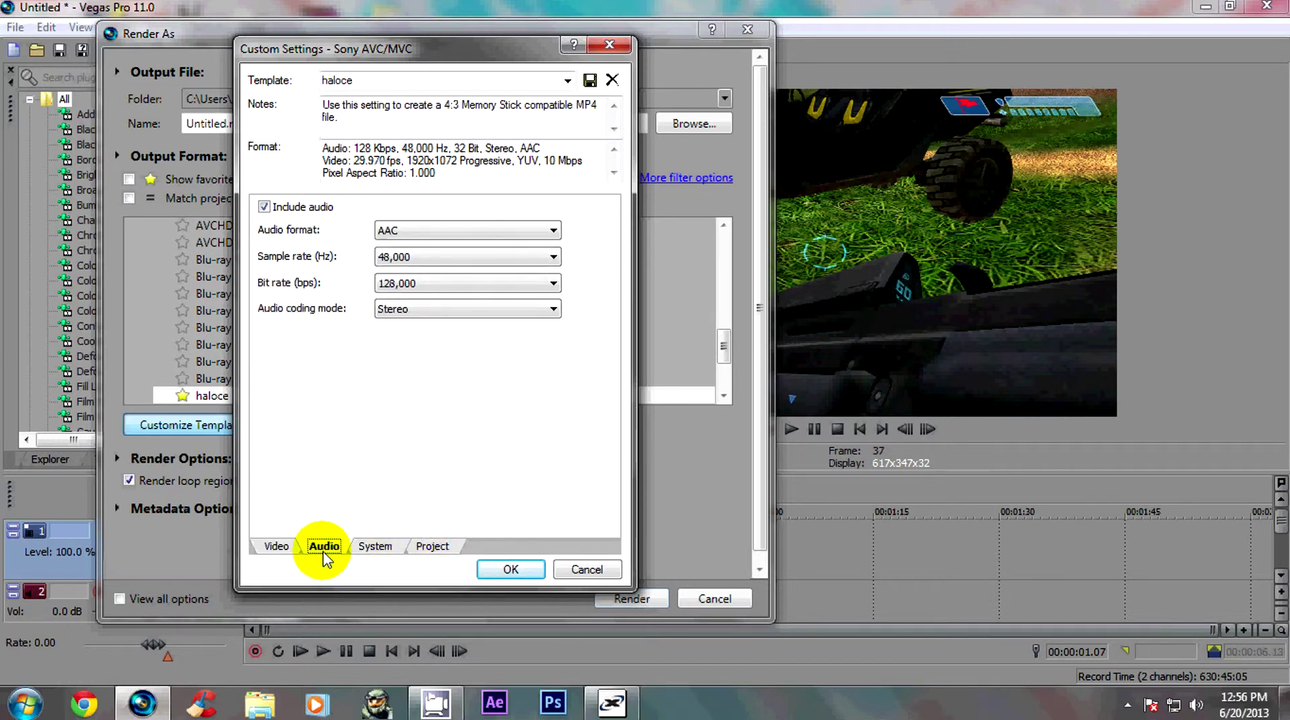
click(424, 232)
click(424, 237)
click(420, 258)
click(421, 259)
click(412, 289)
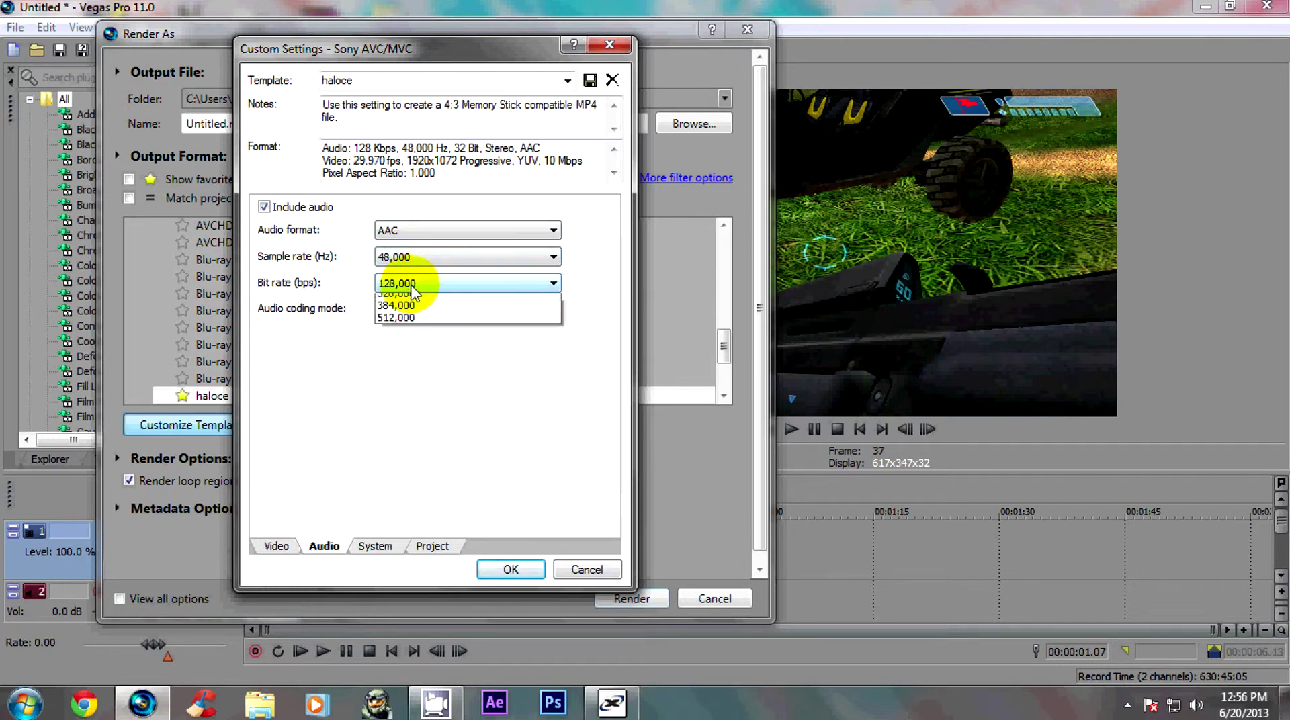
click(410, 285)
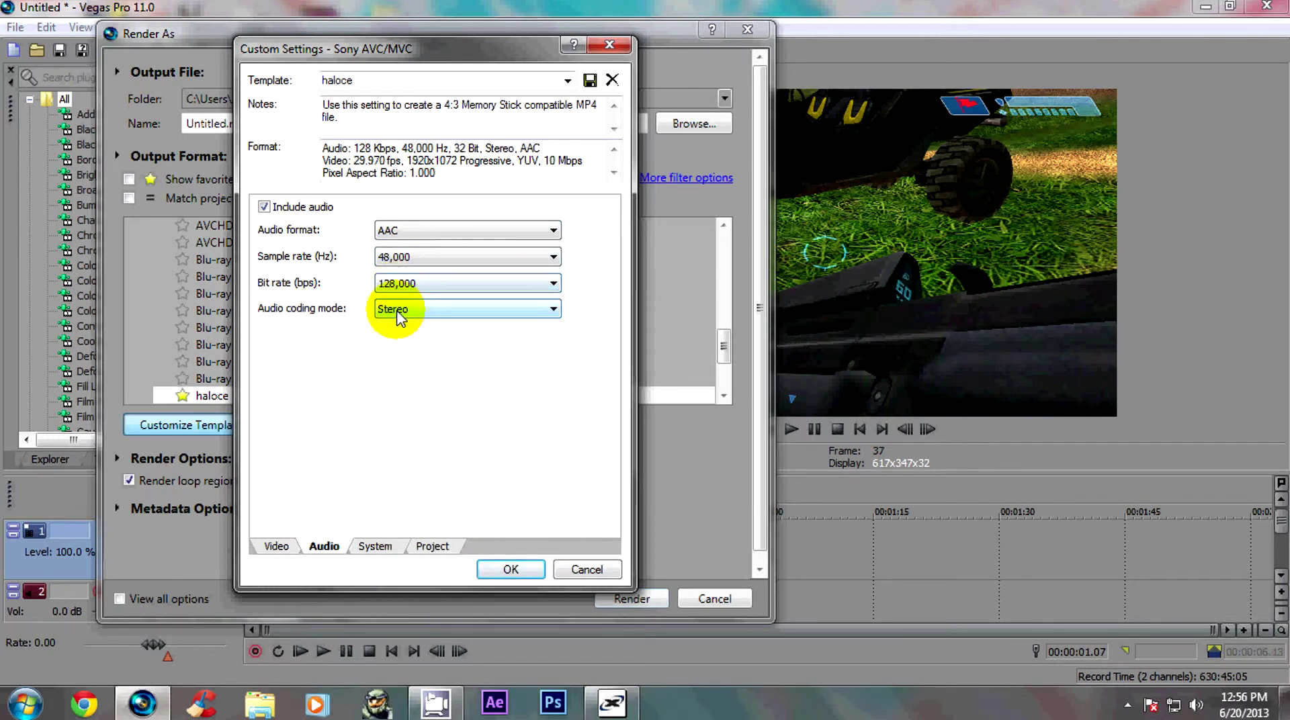
click(396, 316)
click(394, 321)
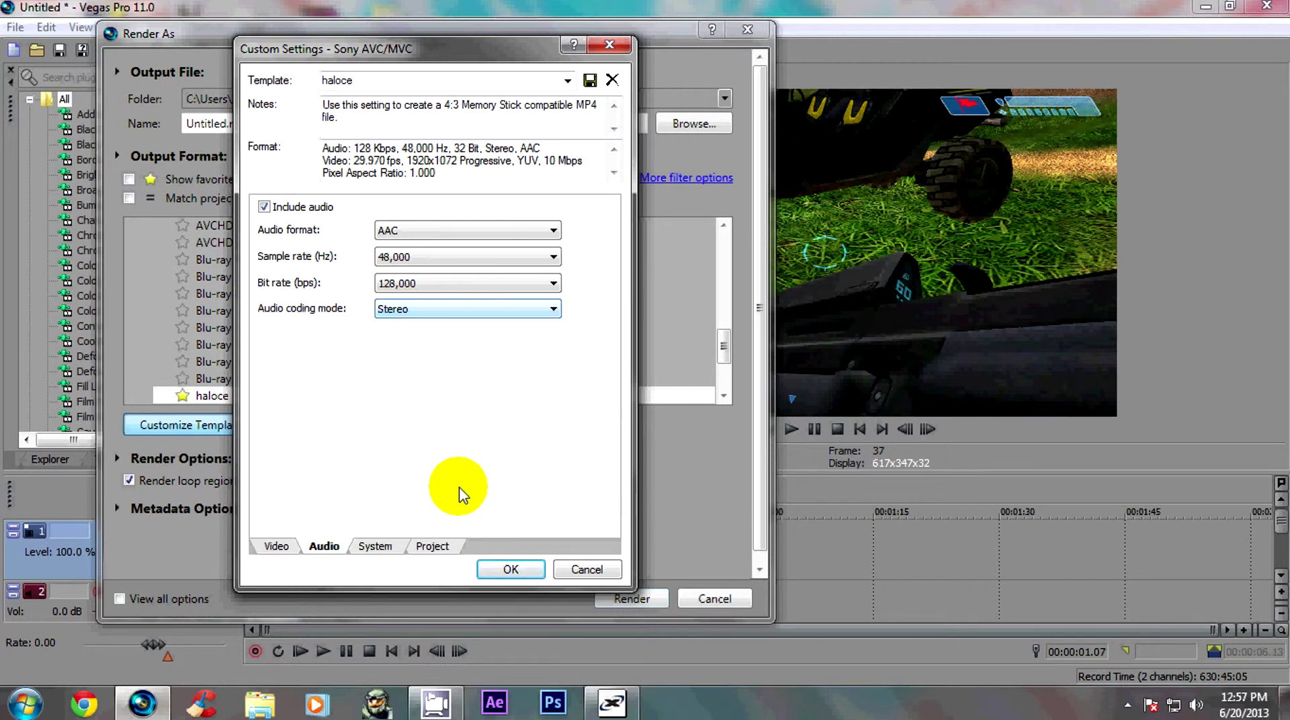
Examine the template's system file format and its project options for video rendering quality and stereoscopic 3D mode
click(376, 546)
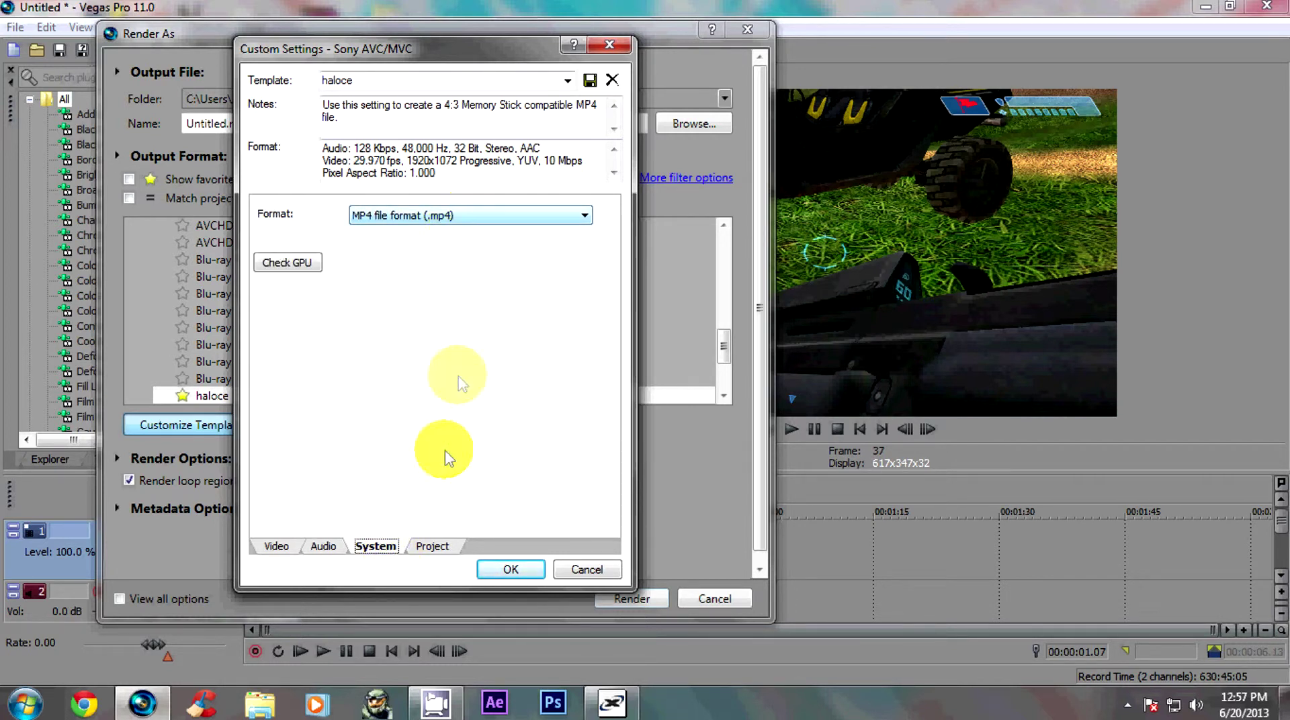
click(434, 546)
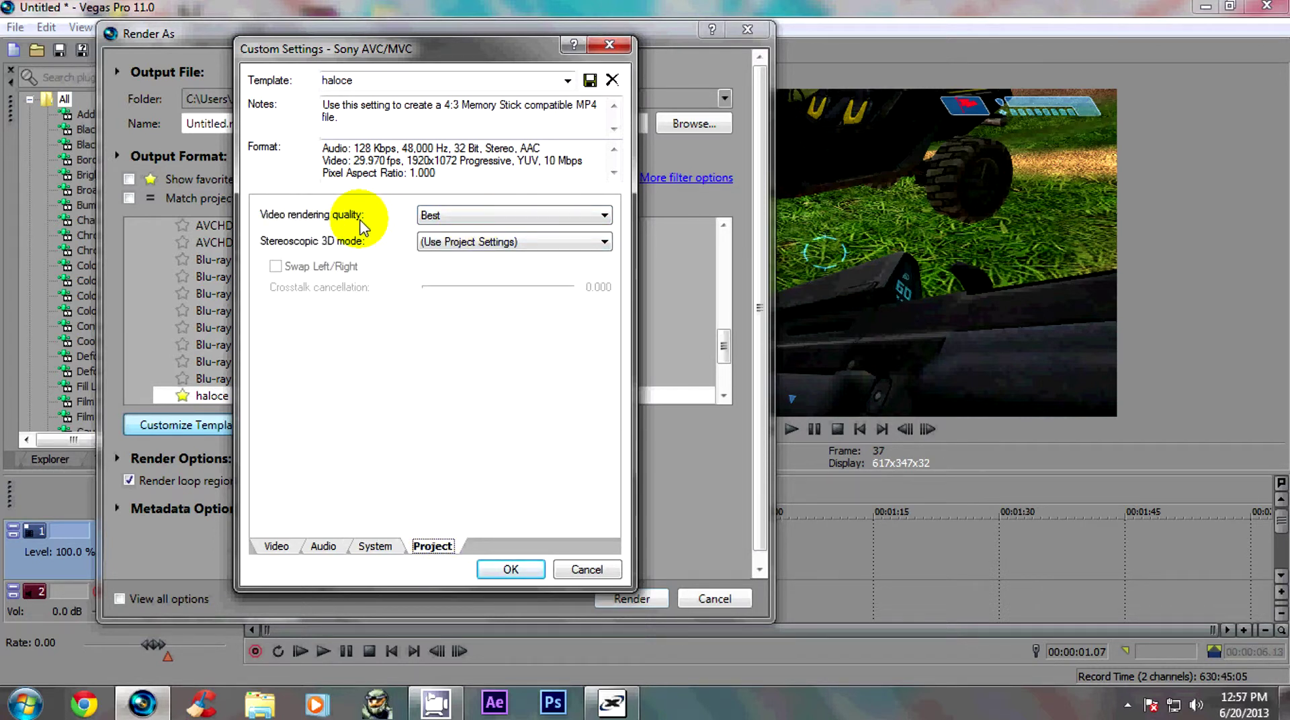
click(494, 216)
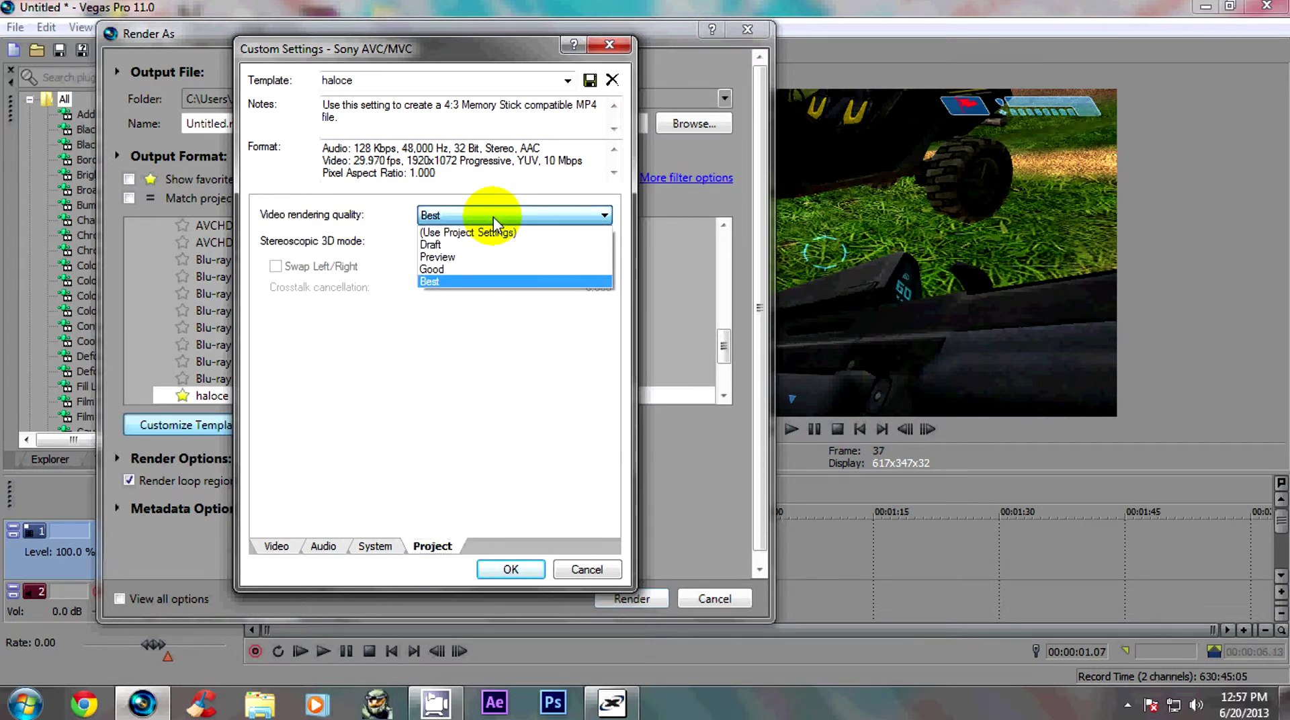
click(496, 218)
click(462, 242)
click(464, 244)
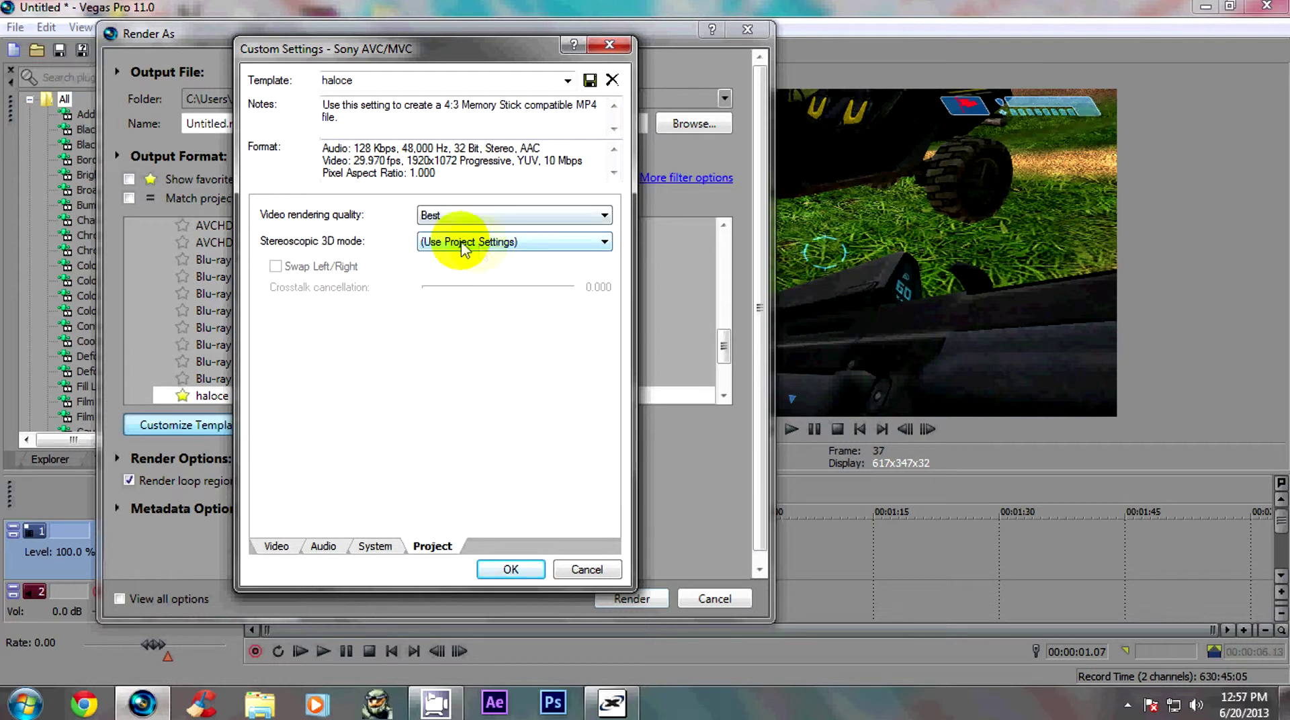
click(494, 219)
click(477, 213)
click(463, 212)
click(457, 215)
click(456, 216)
click(453, 221)
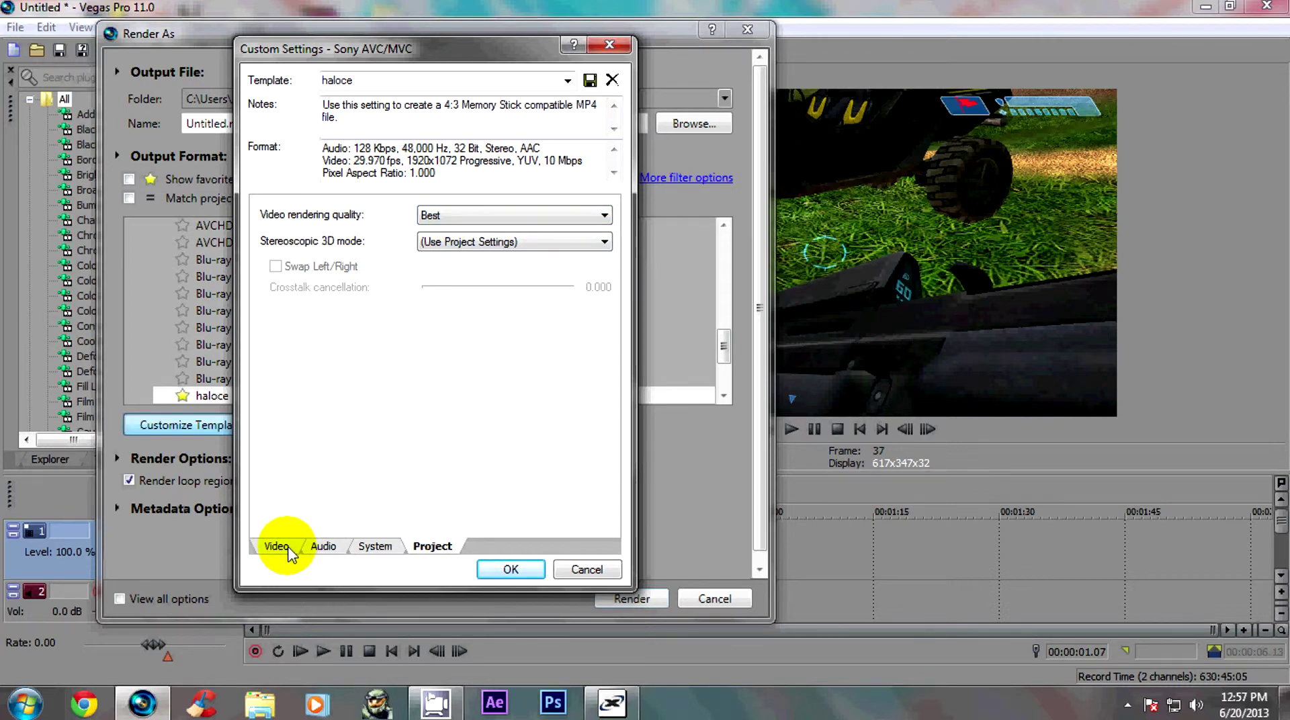
Review the template's video settings and name once more, and leave the custom settings without saving
click(287, 550)
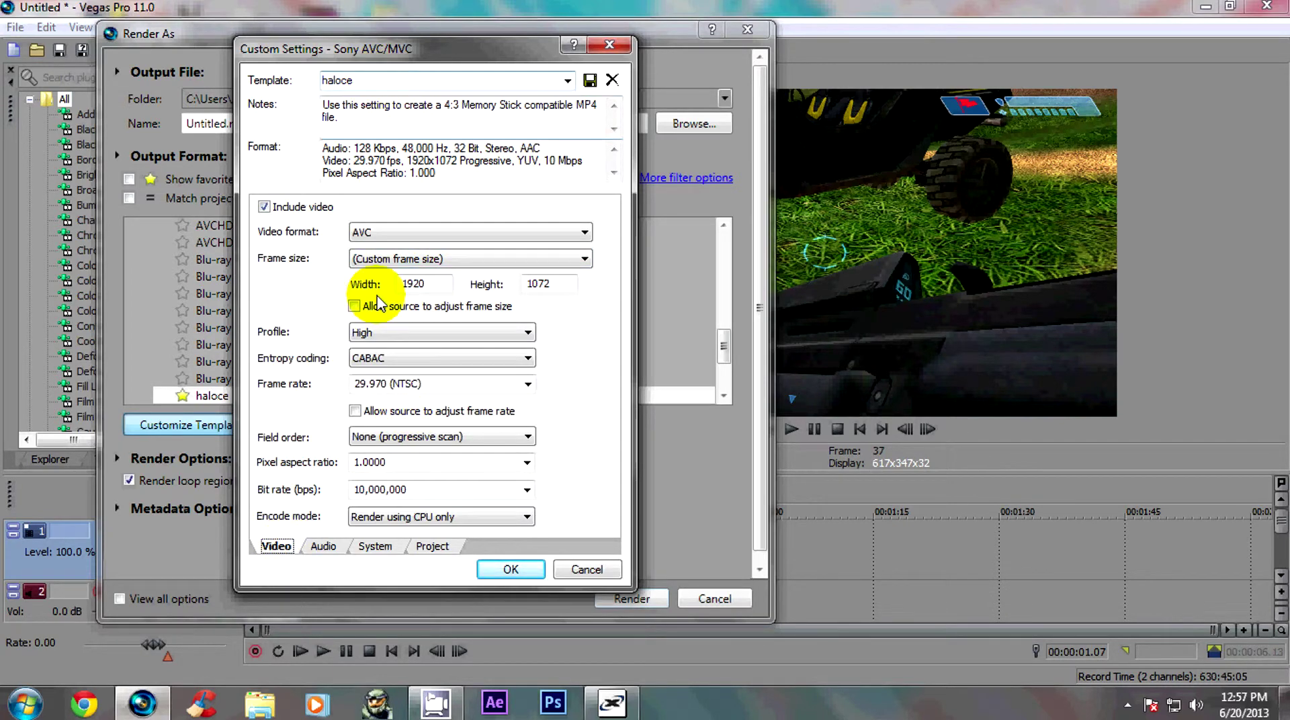
double_click(375, 80)
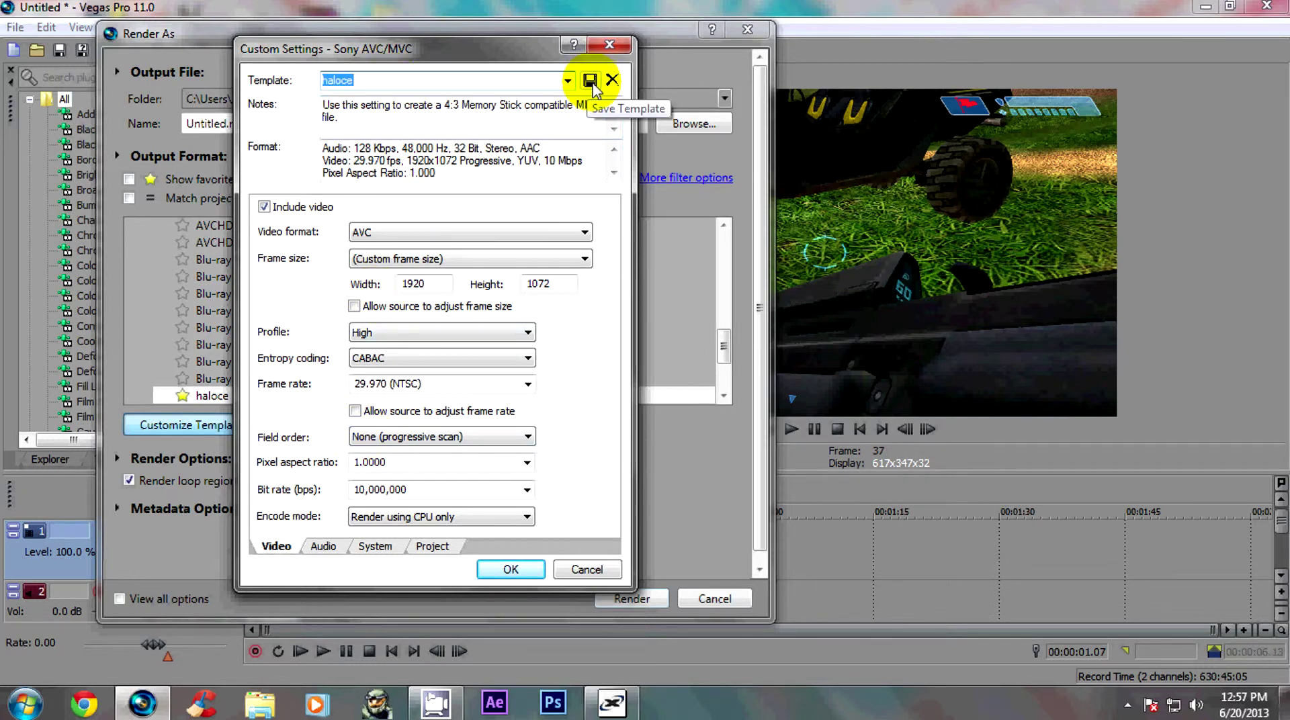
click(587, 569)
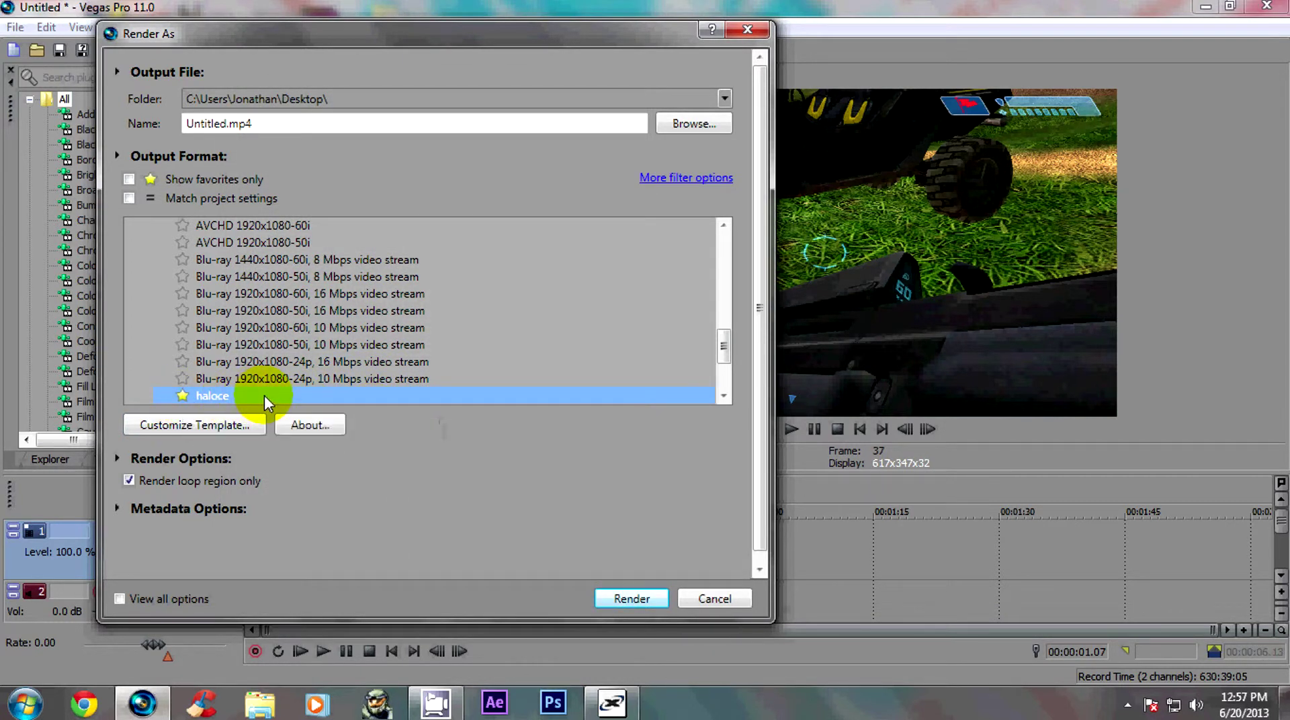
Name the output file render.mp4 and select the haloce template as its output format
click(232, 123)
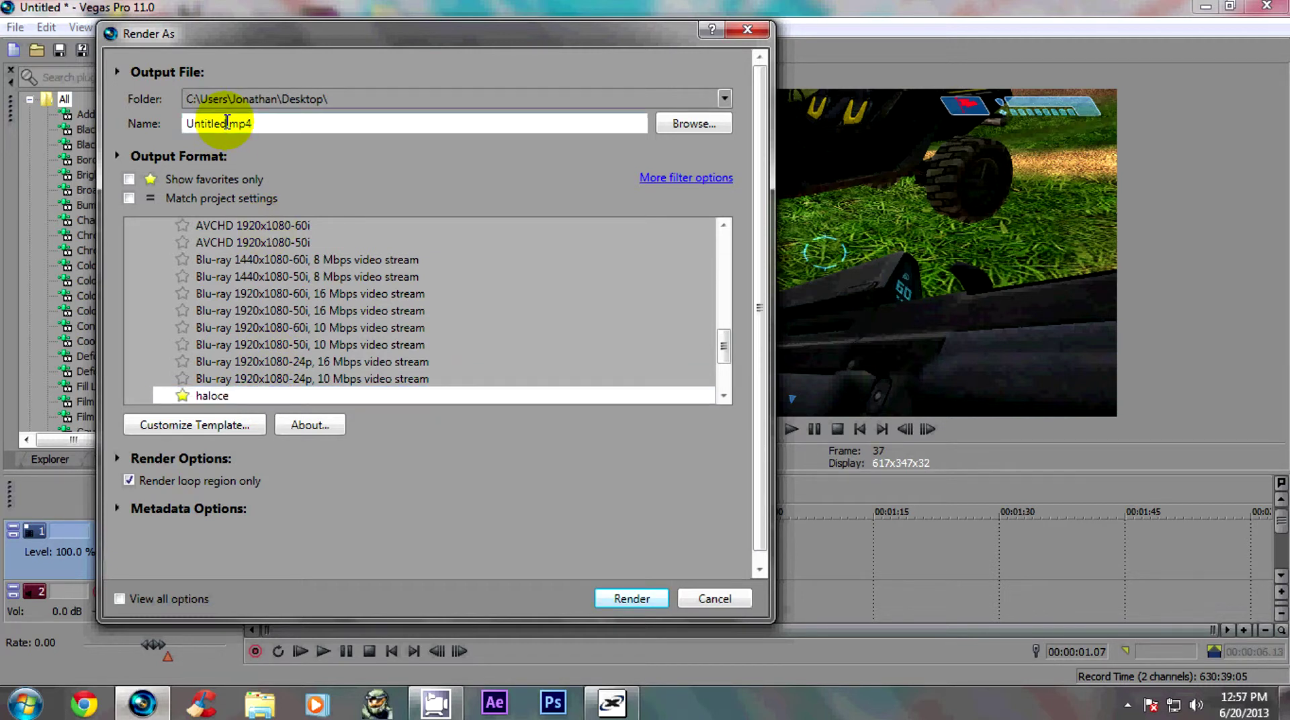
double_click(206, 123)
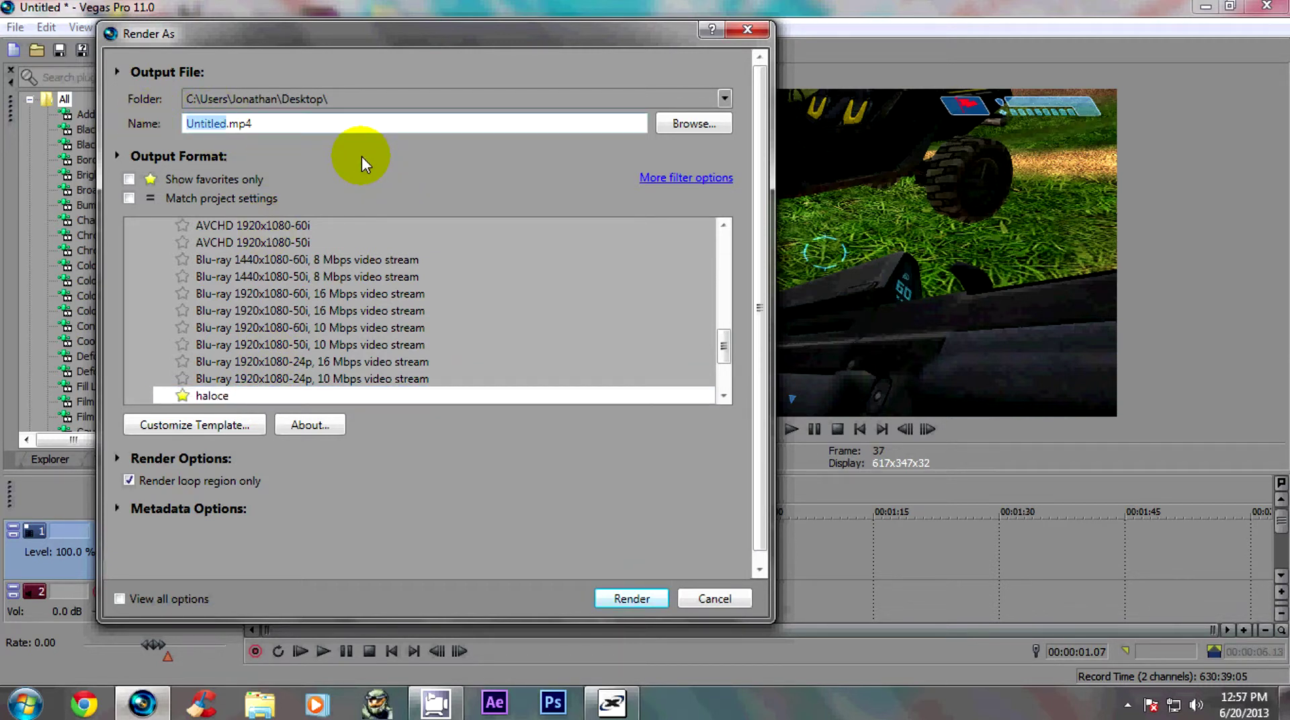
text(render)
click(229, 396)
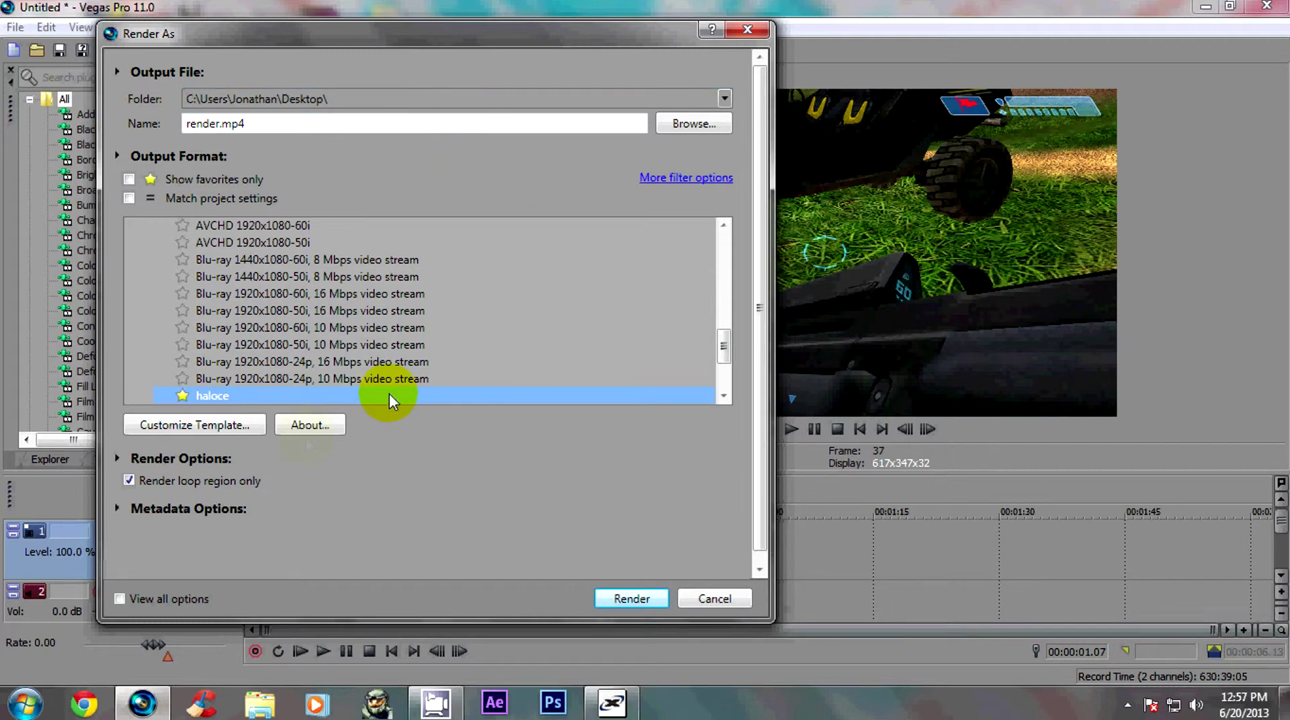
Move the Render As dialog aside to check the loop region, and select the Blu-ray 1920x1080-24p, 16 Mbps video stream template
drag(364, 46, 785, 42)
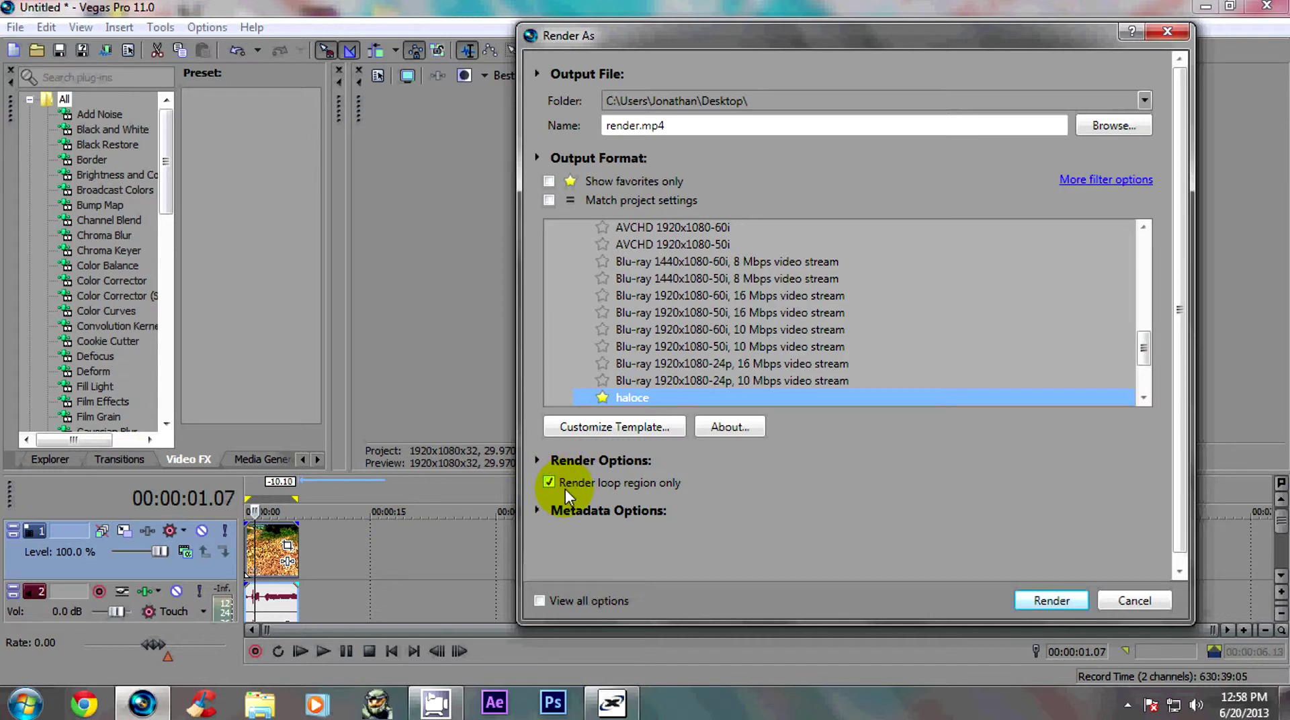
drag(652, 33, 308, 26)
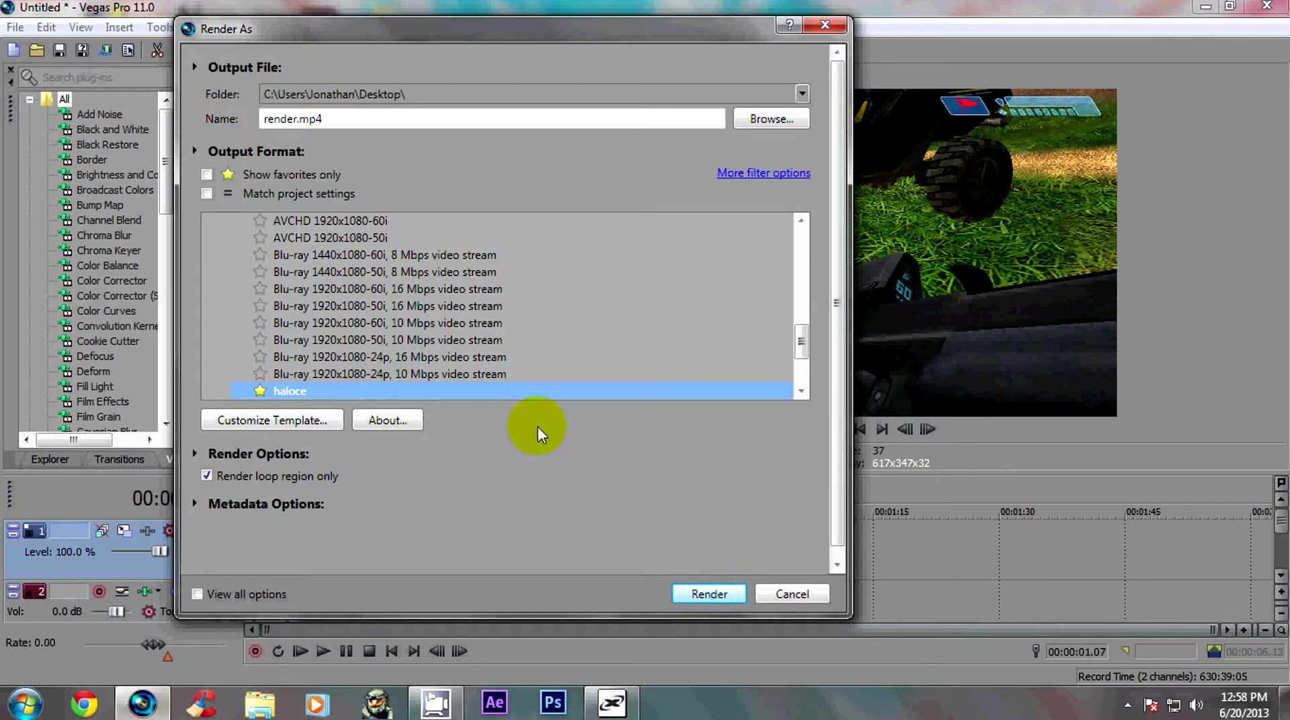
click(483, 357)
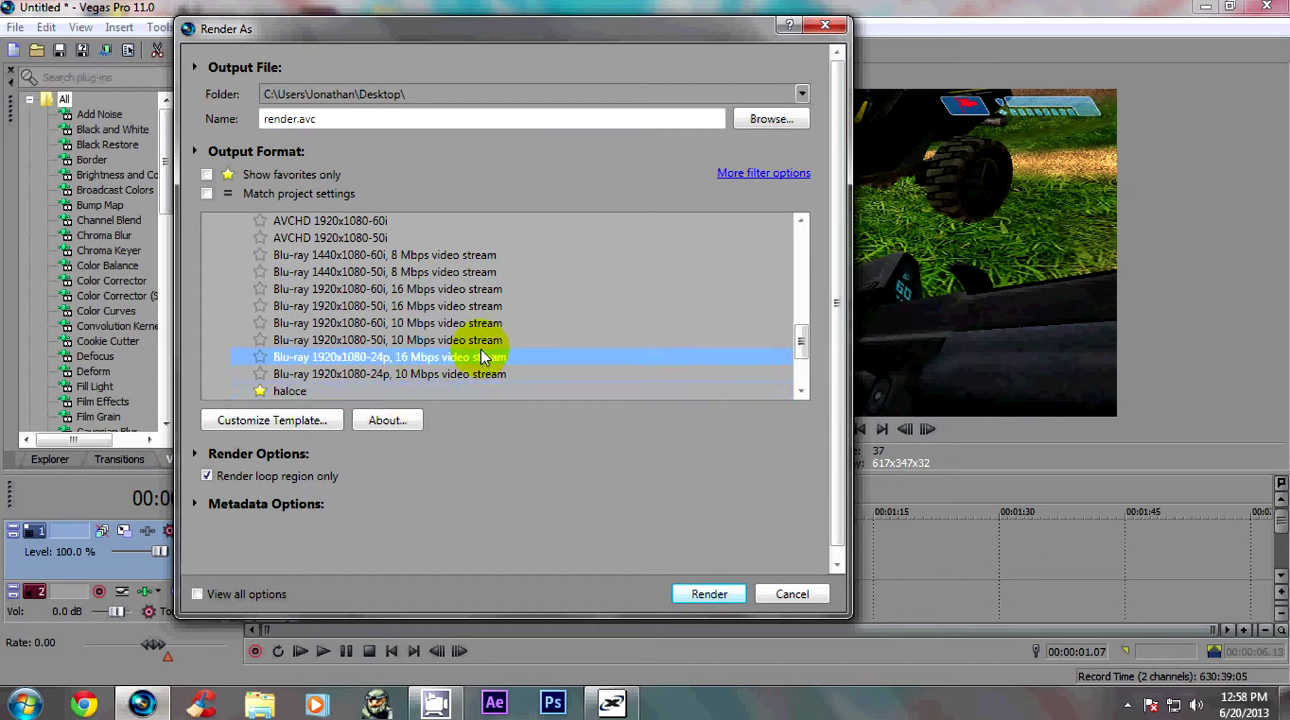
Select the haloce template as the output format and render the loop region to render.mp4
click(450, 288)
click(380, 392)
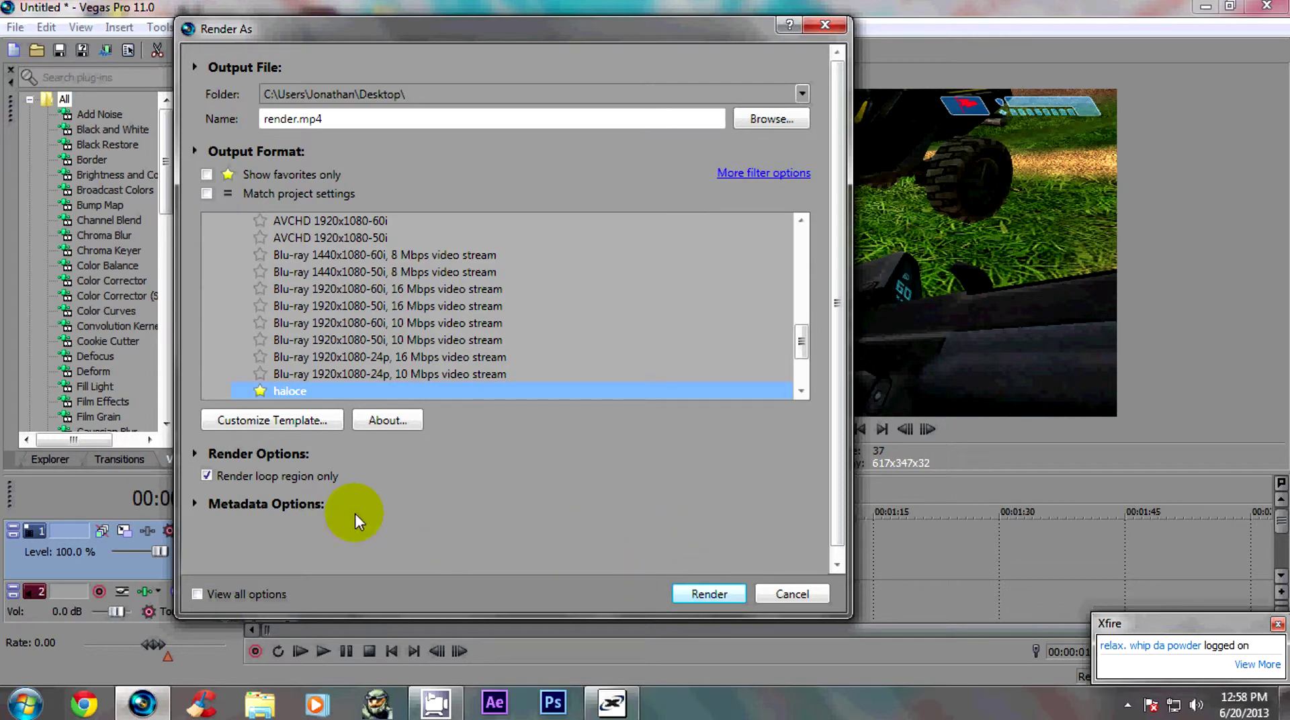
click(709, 594)
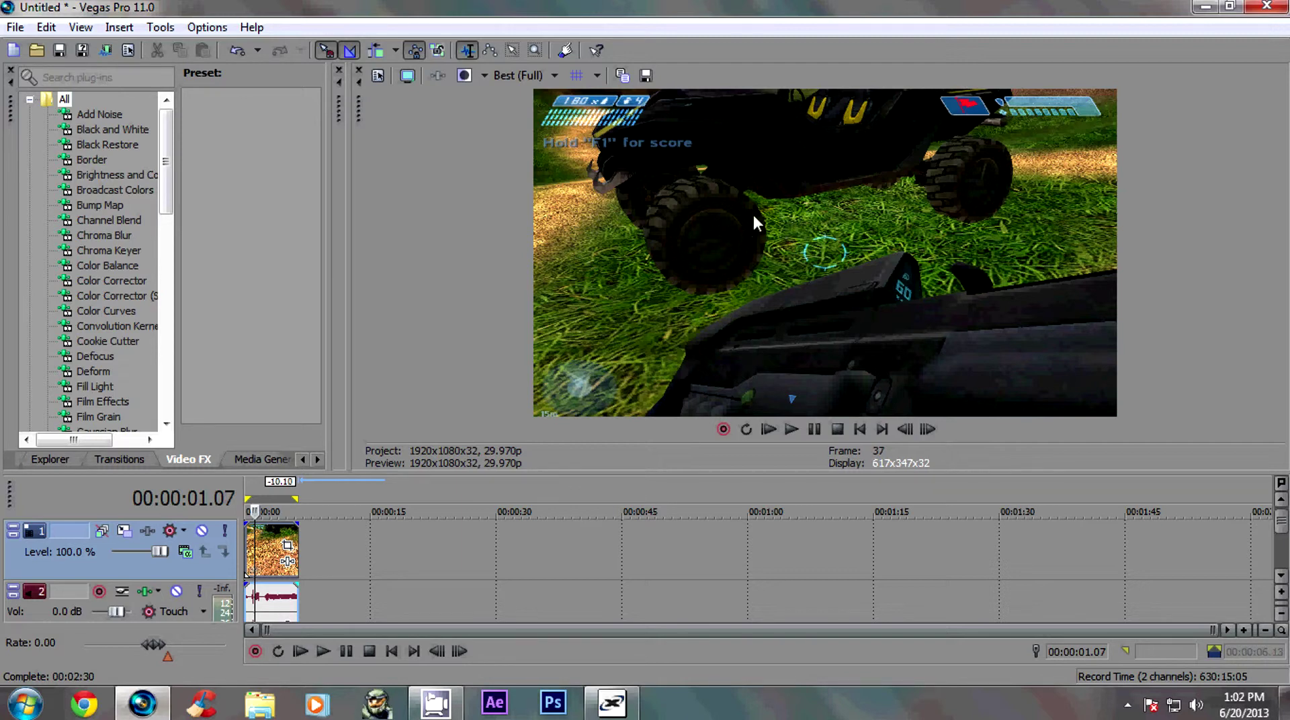
click(541, 222)
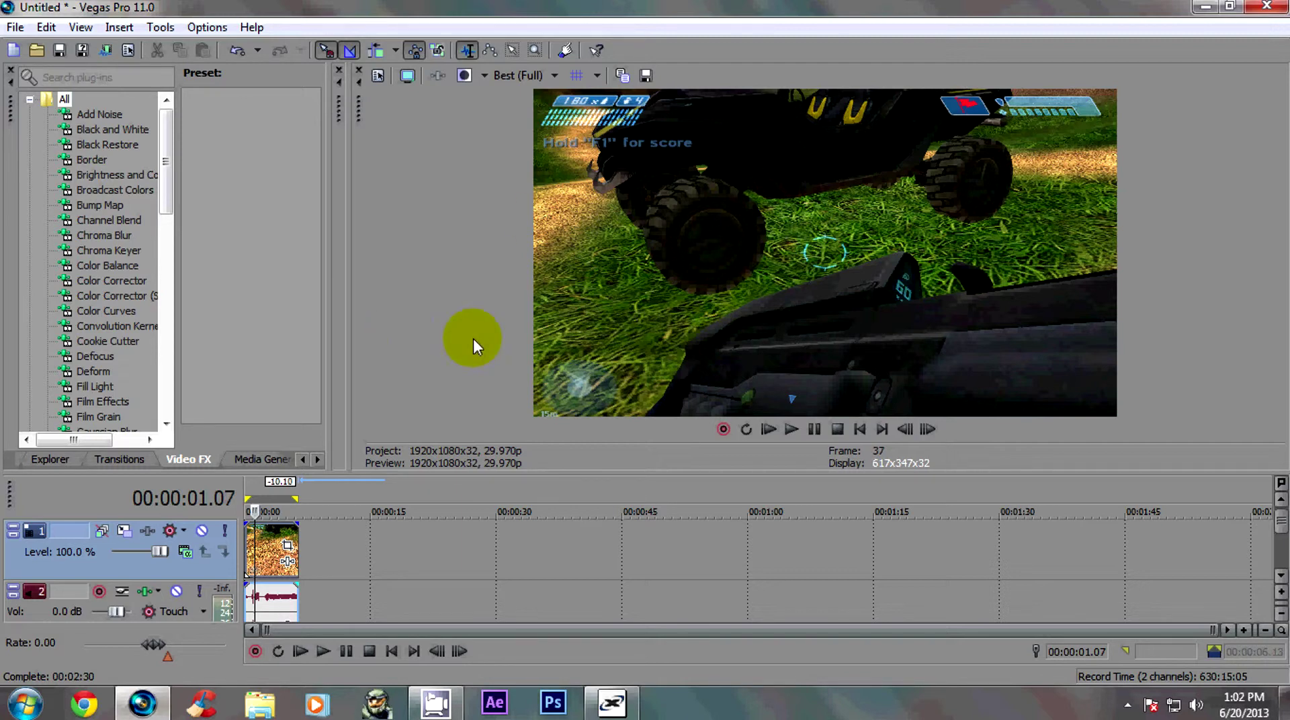
Close Vegas Pro and move the rendered MP4 file out of the icon grid to an open area of the desktop
click(1267, 6)
click(674, 302)
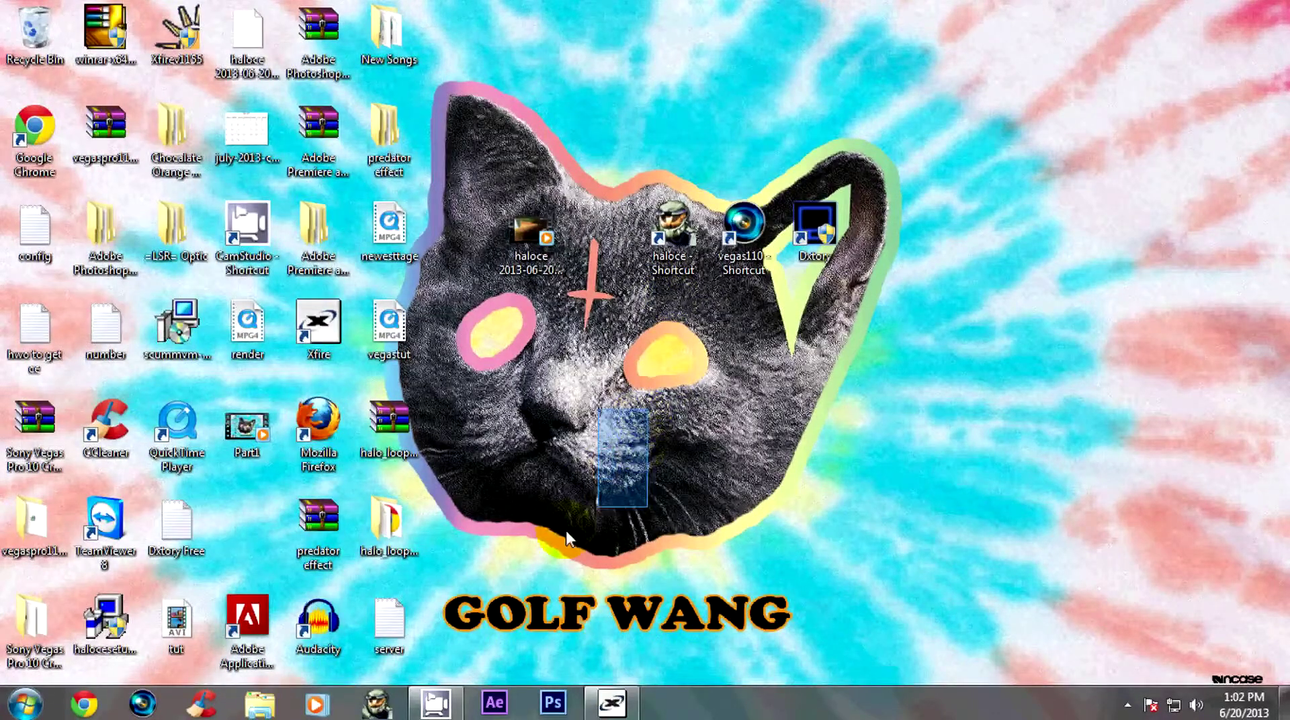
click(532, 232)
click(589, 349)
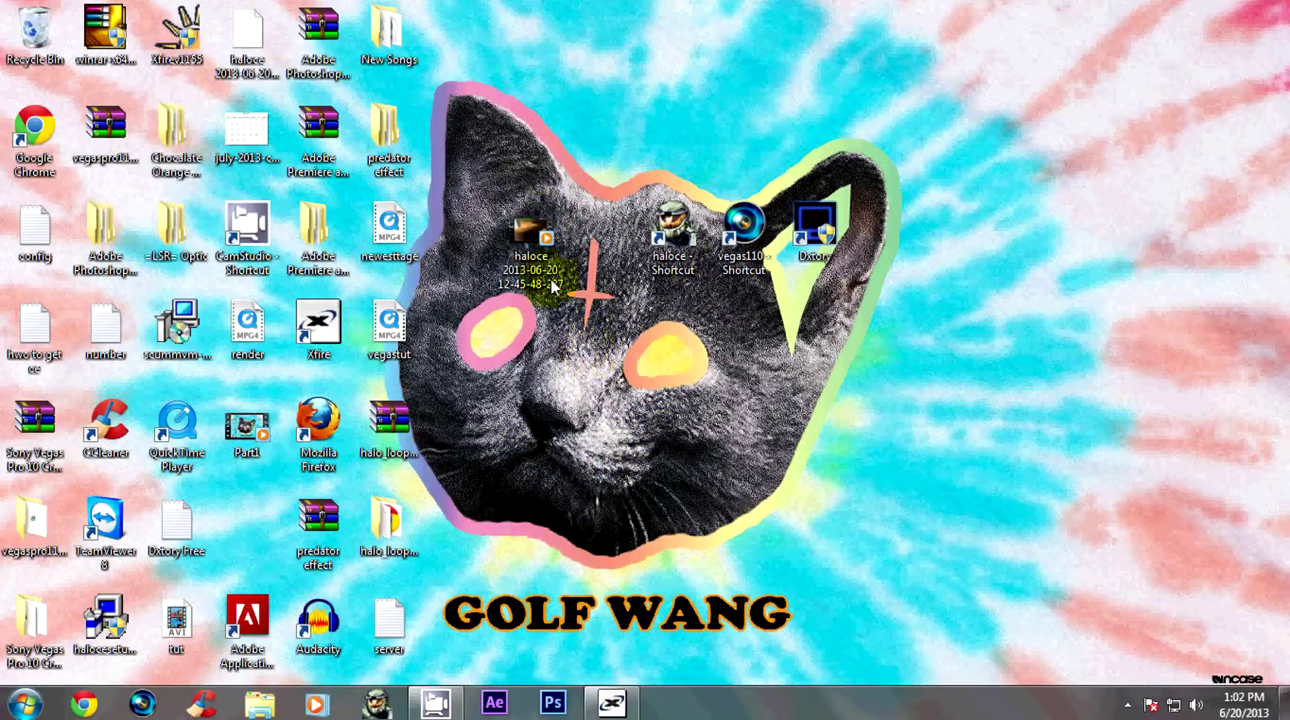
click(536, 256)
click(540, 329)
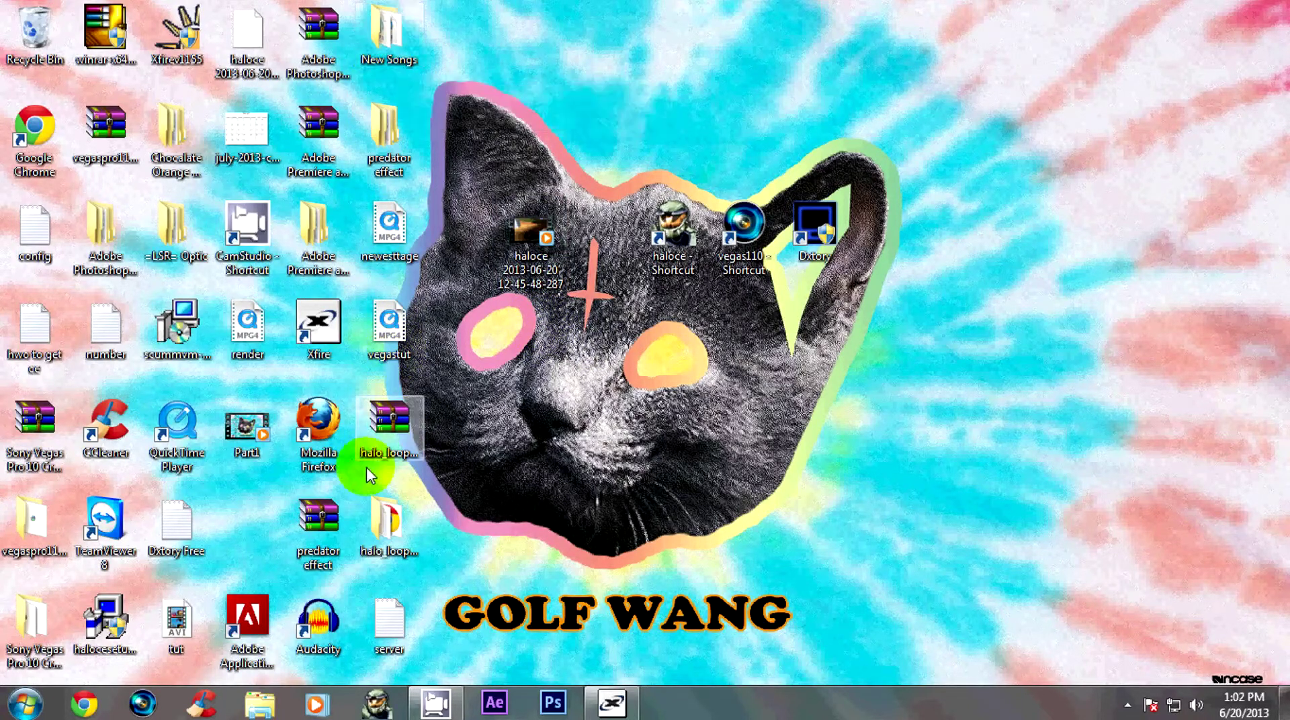
drag(247, 331, 676, 432)
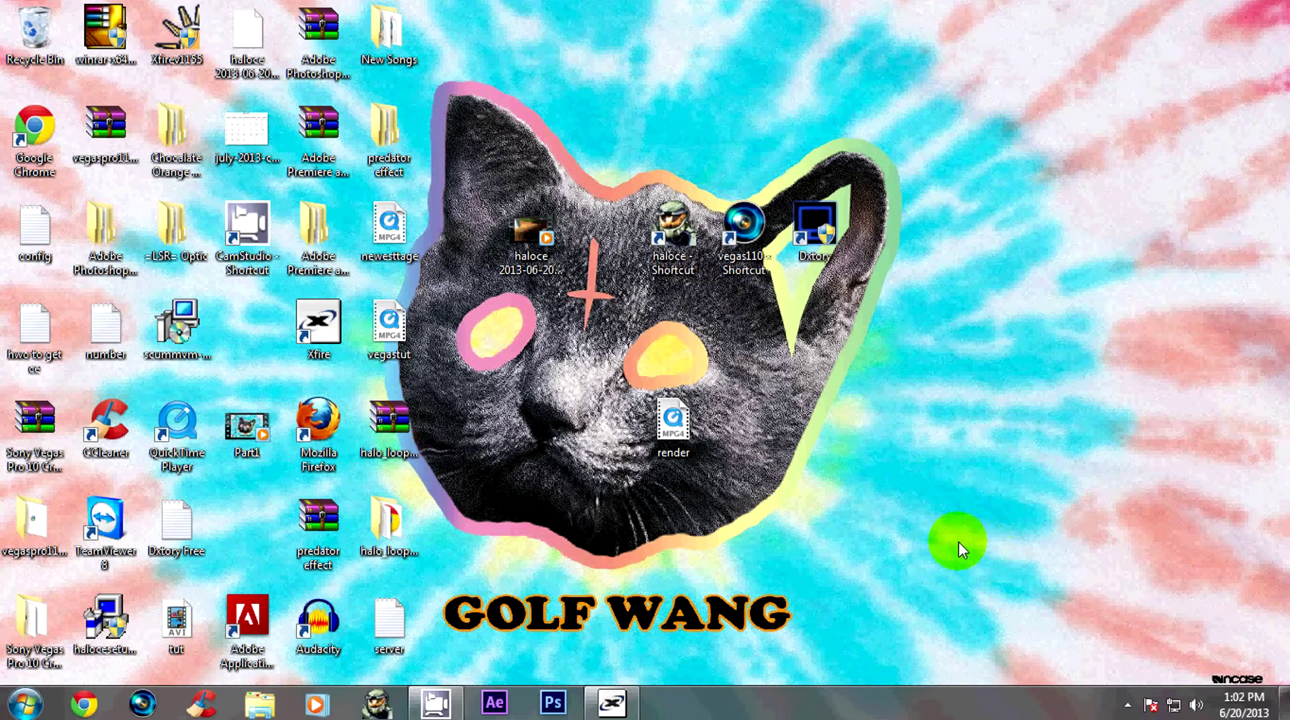
click(687, 420)
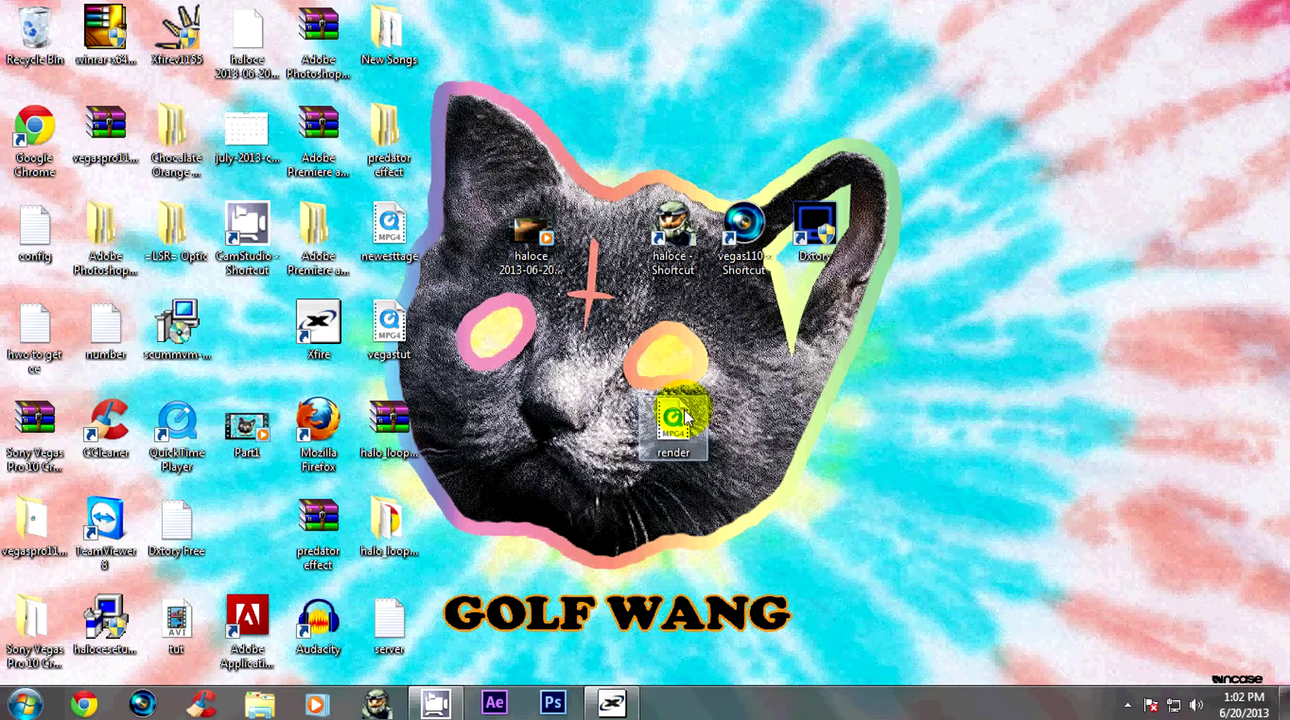
click(879, 414)
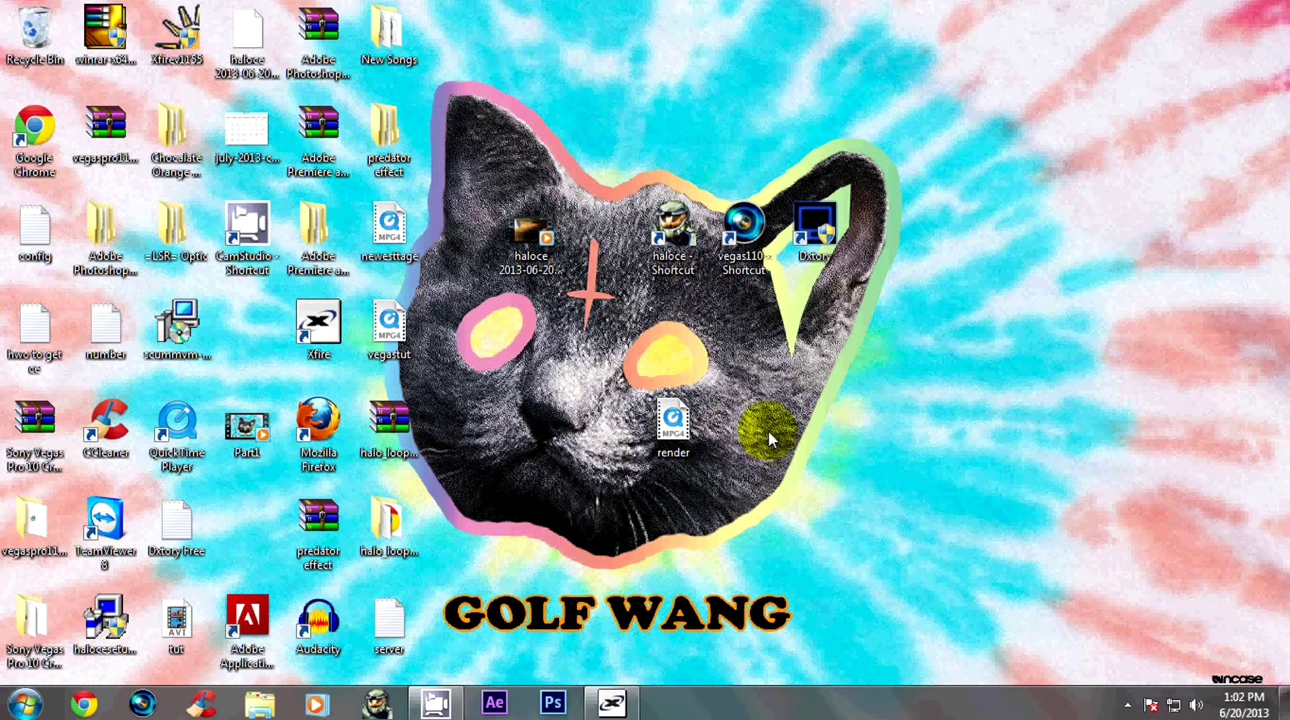
click(676, 431)
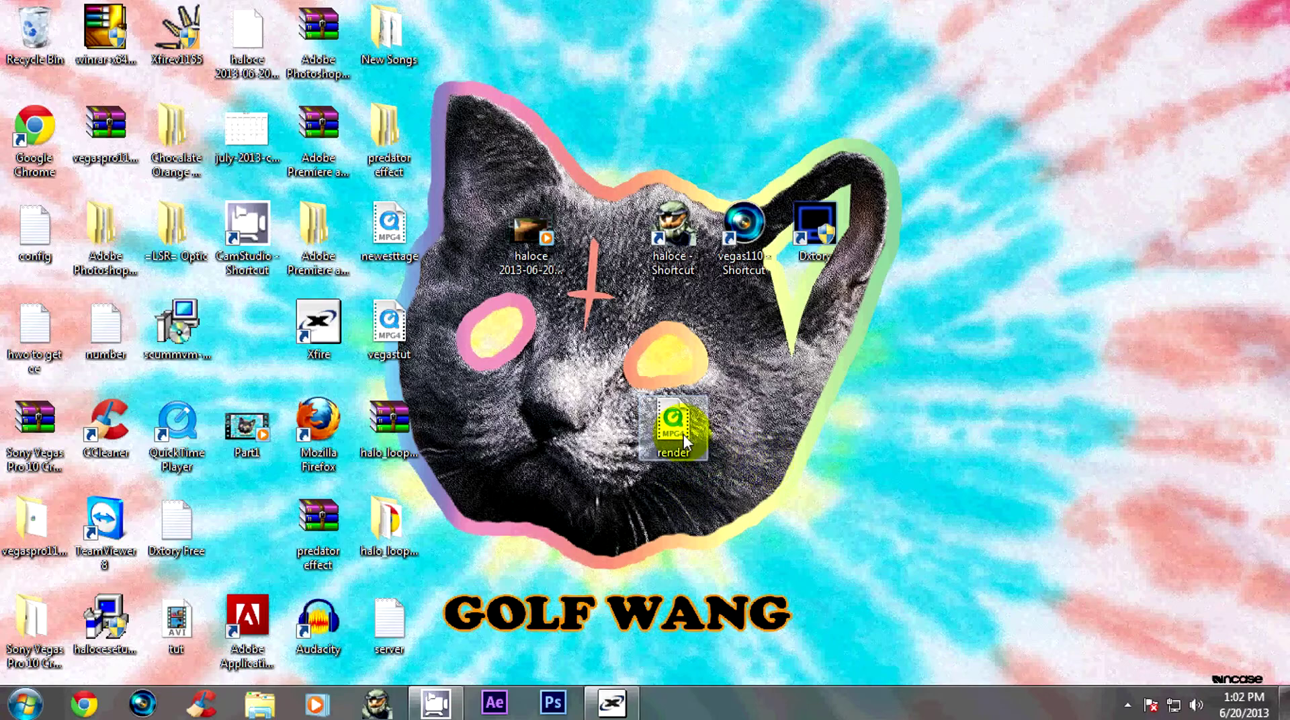
drag(679, 430, 659, 385)
click(776, 378)
drag(692, 331, 702, 423)
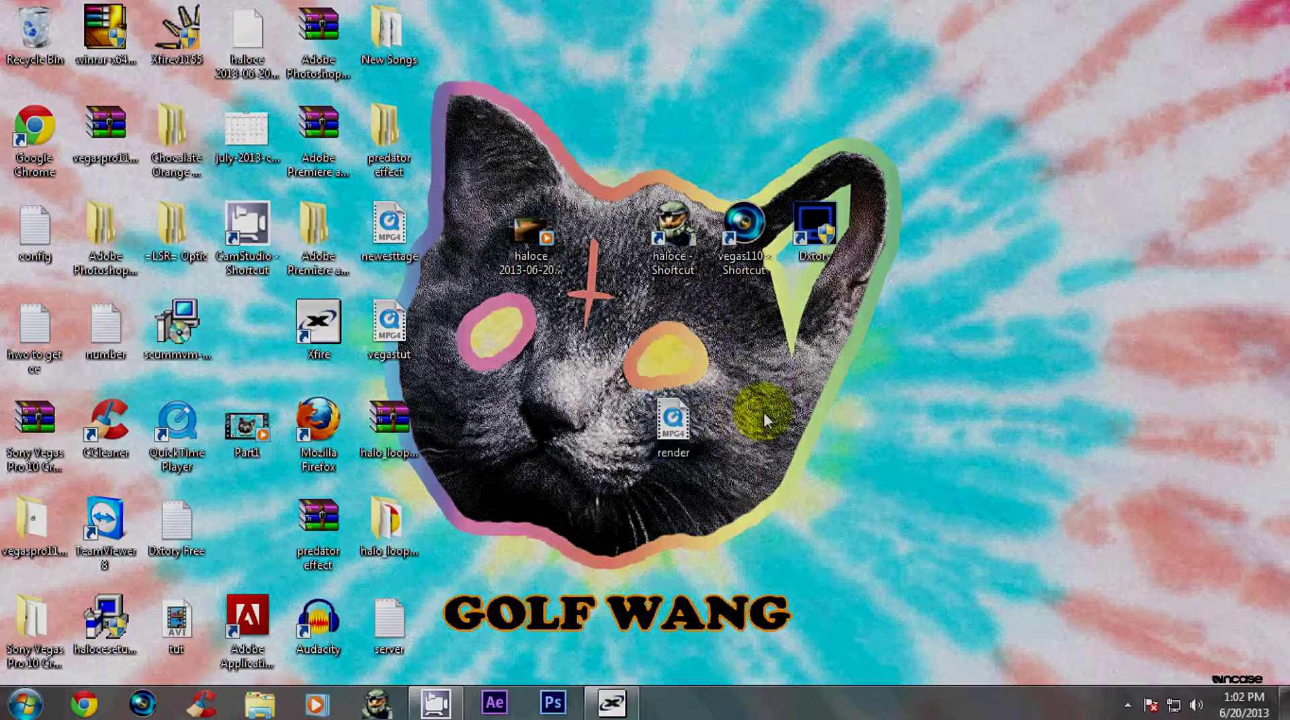
click(763, 413)
click(1127, 705)
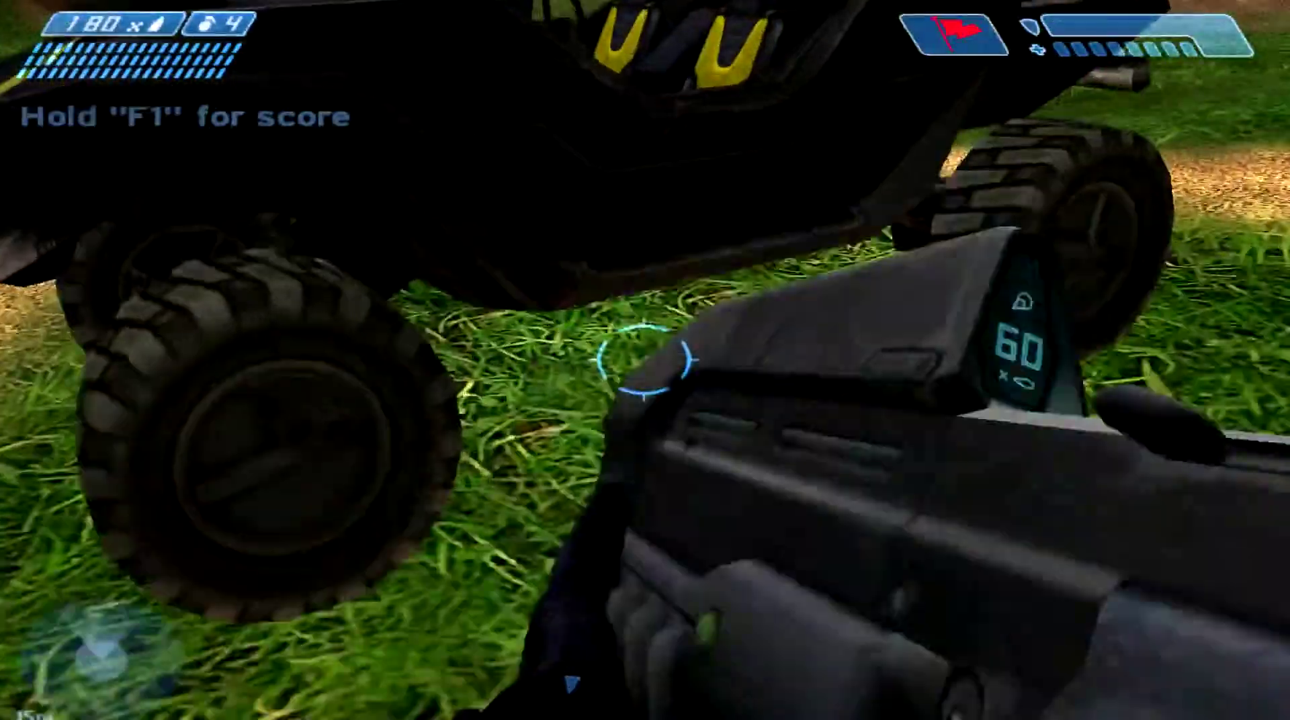
key(e)
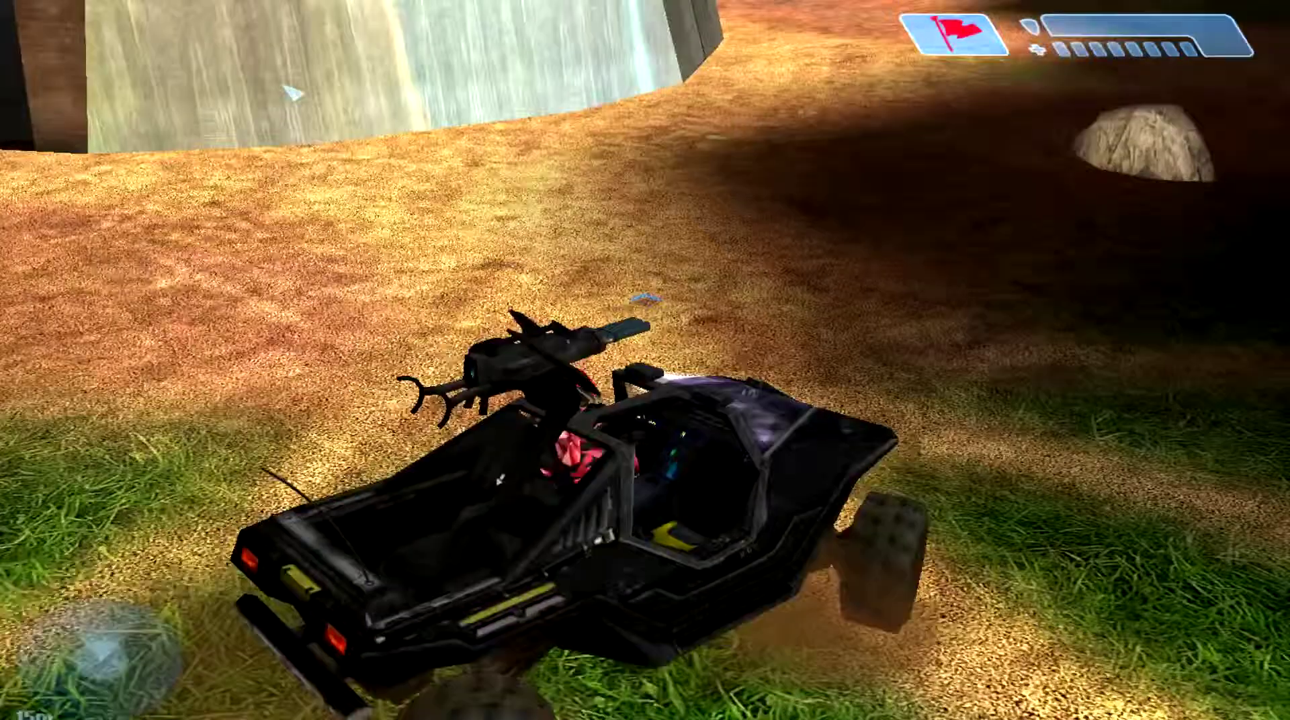
key(w)
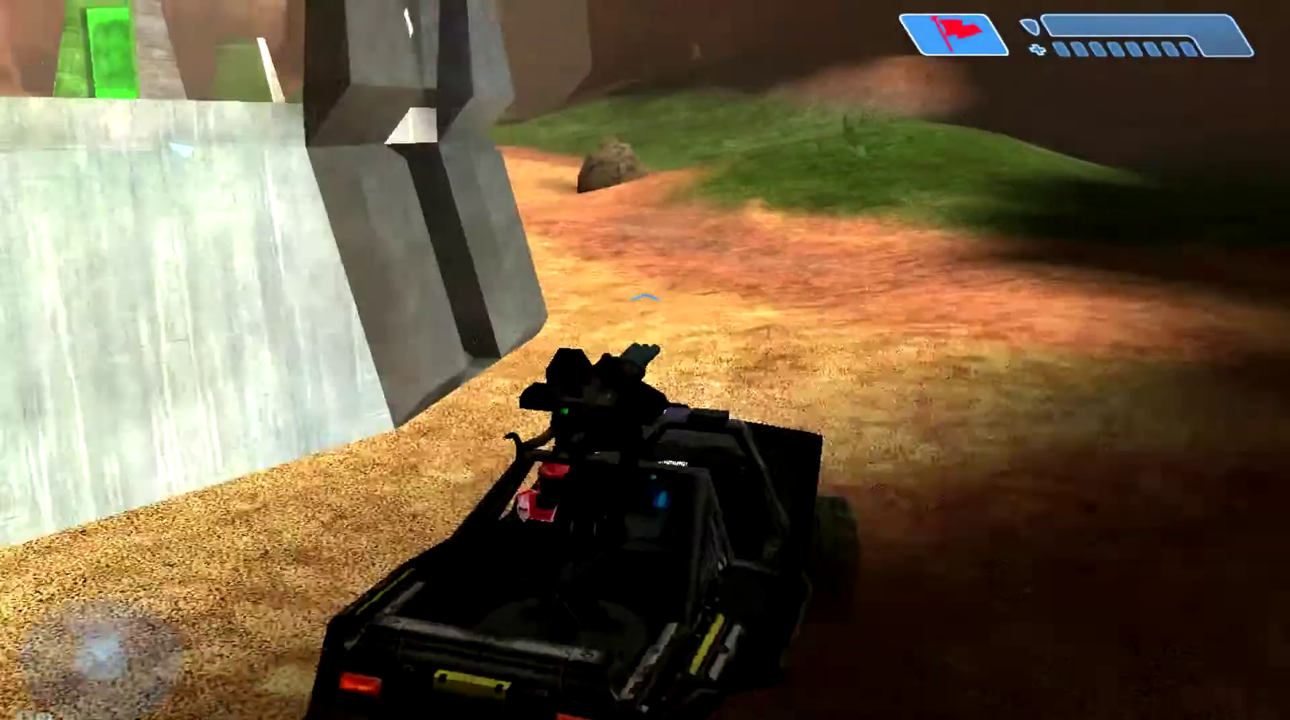
key(w)
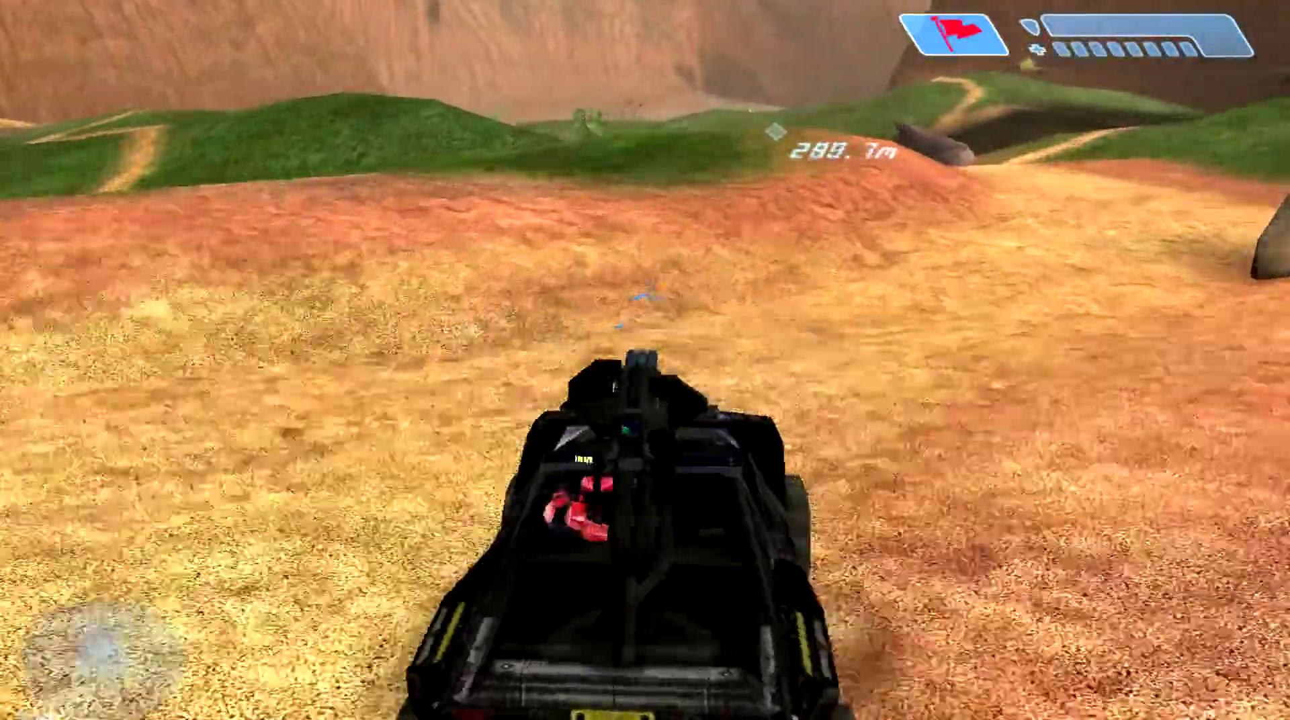
key(w)
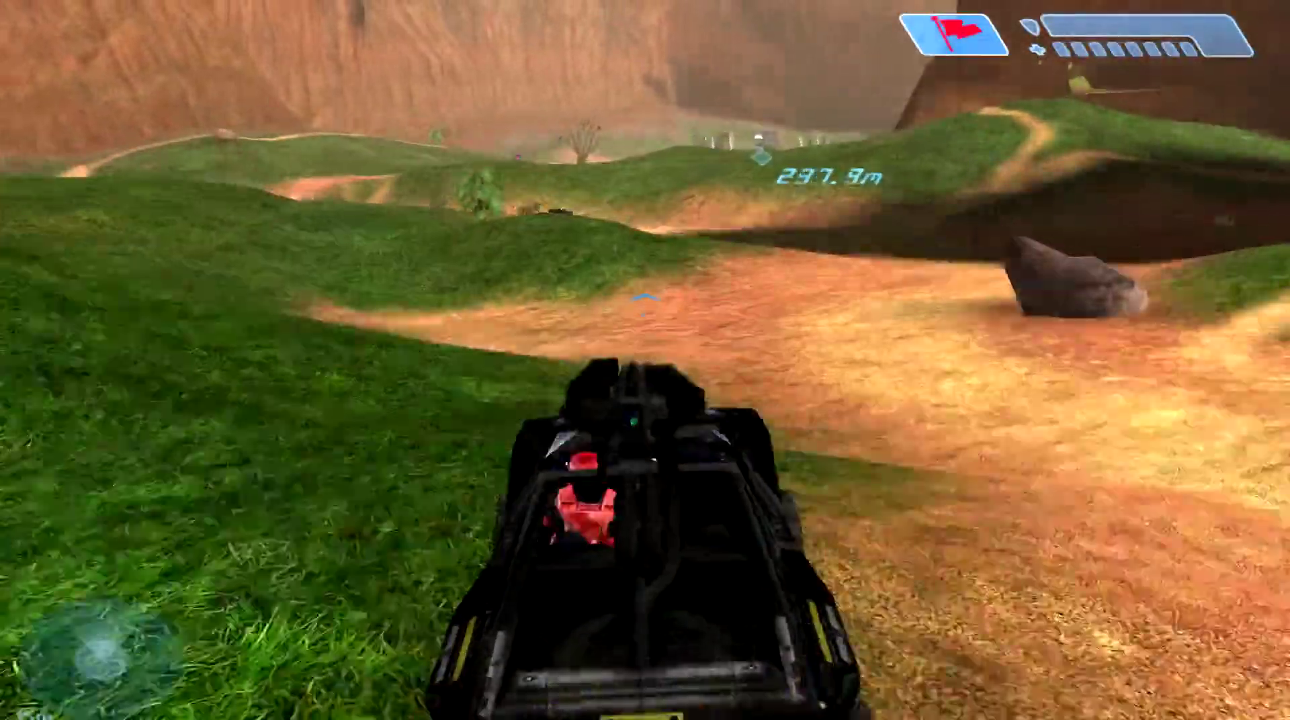
key(w)
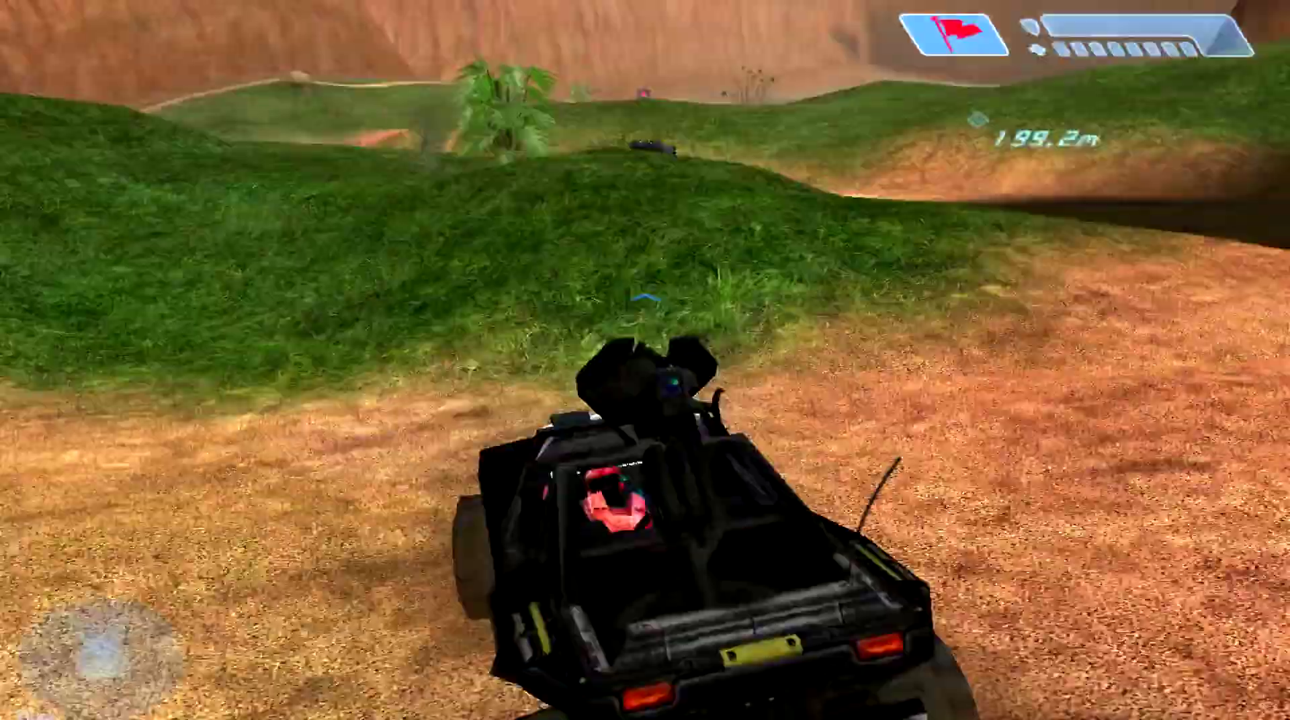